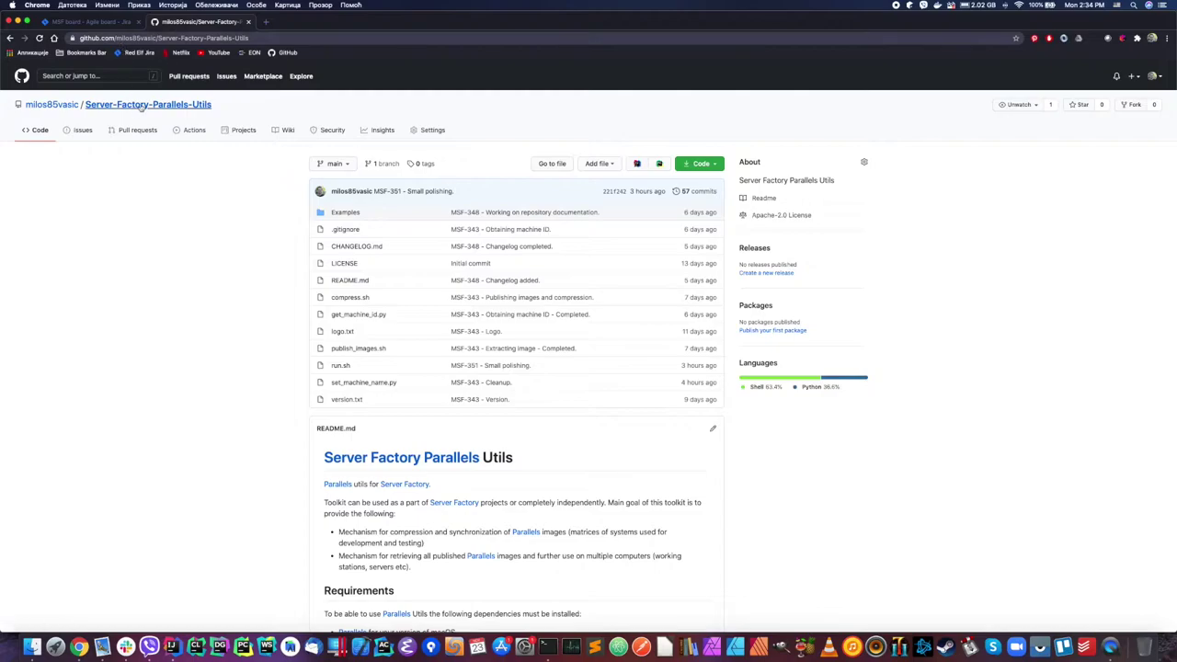
Step: Copy the Server-Factory-Parallels-Utils repository's SSH clone URL from GitHub's Code menu
left_click(112, 39)
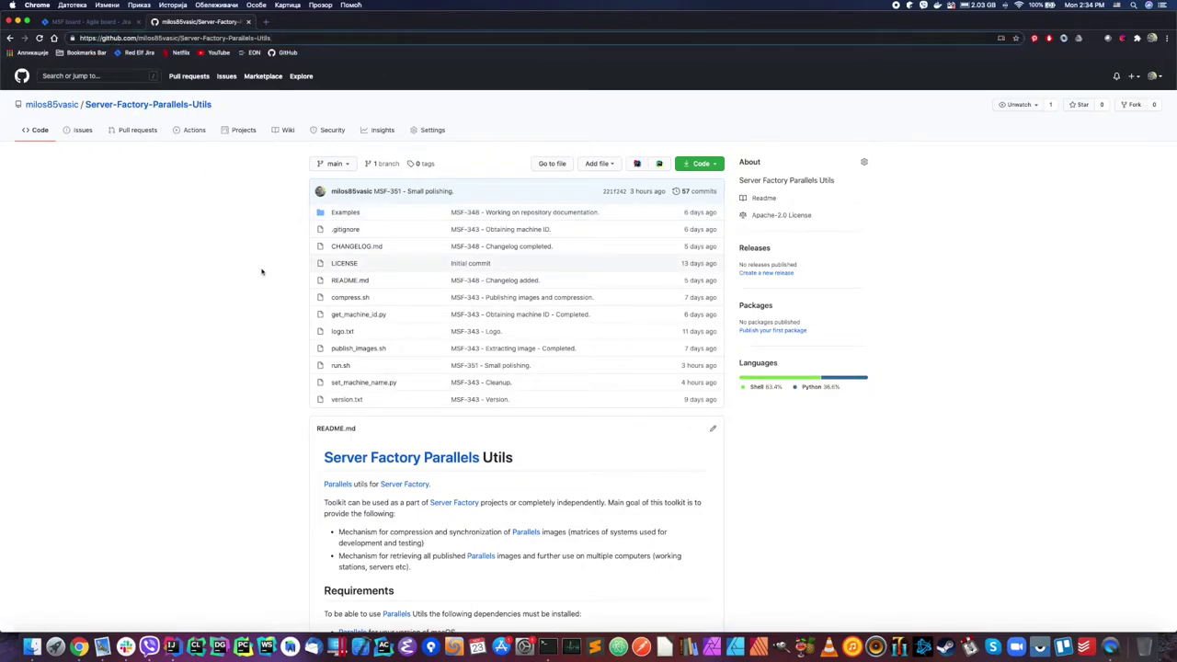
scroll(261, 270, "down", 2)
scroll(261, 270, "up", 2)
scroll(260, 271, "down", 5)
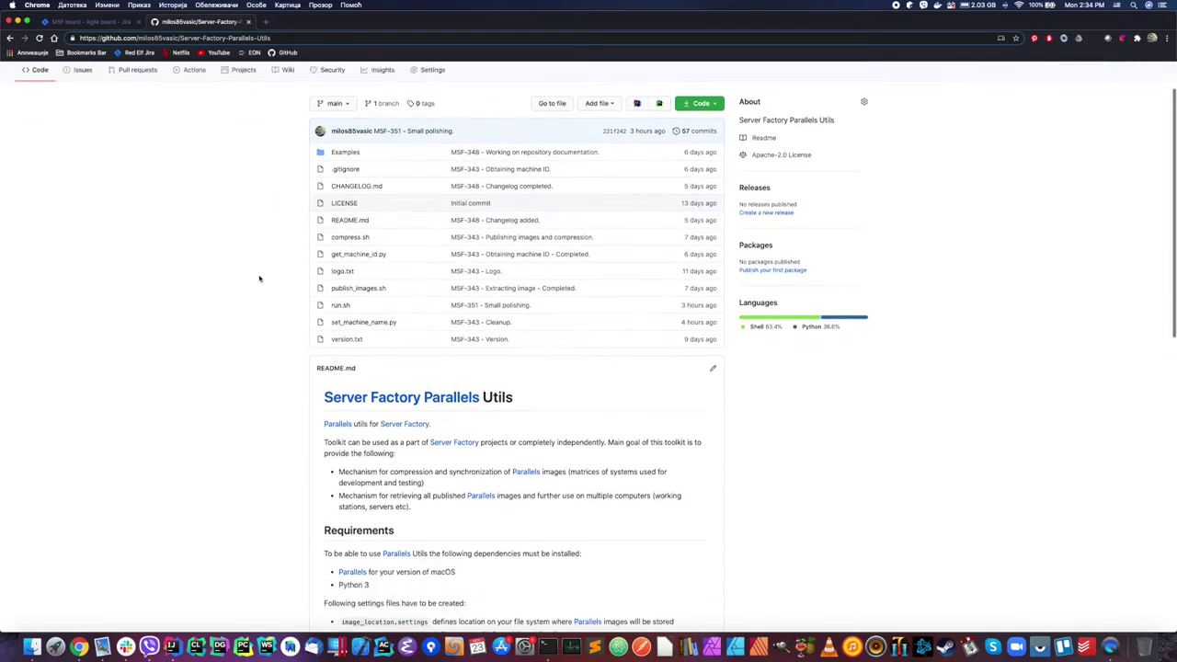
scroll(259, 279, "down", 8)
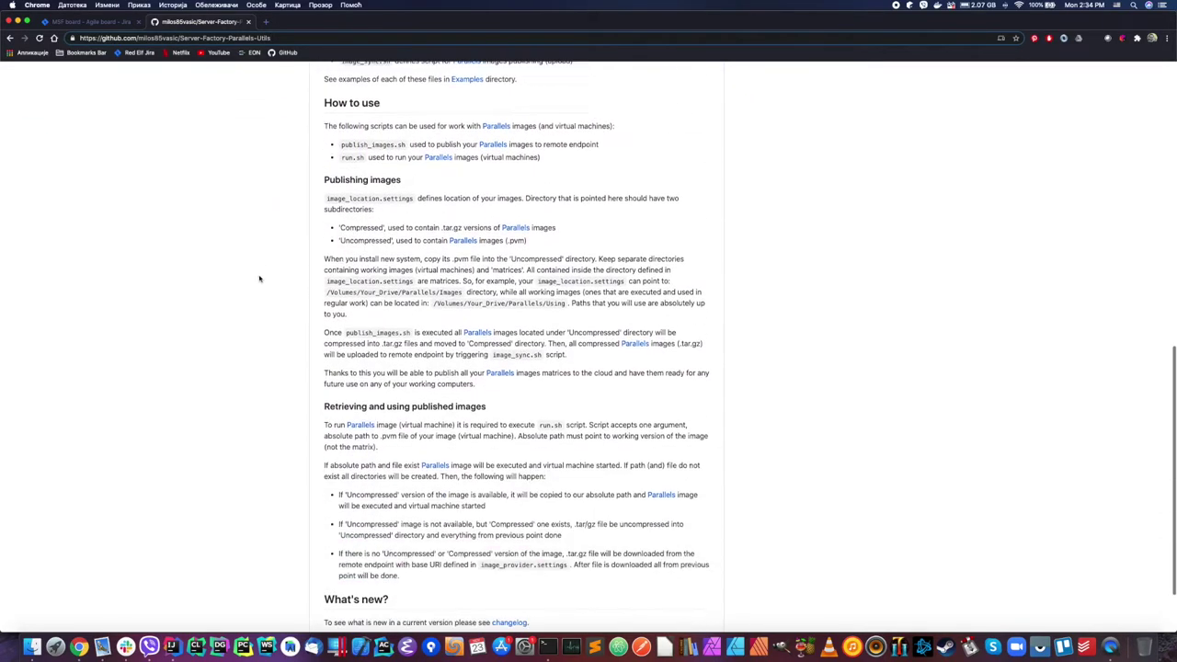
scroll(272, 278, "up", 20)
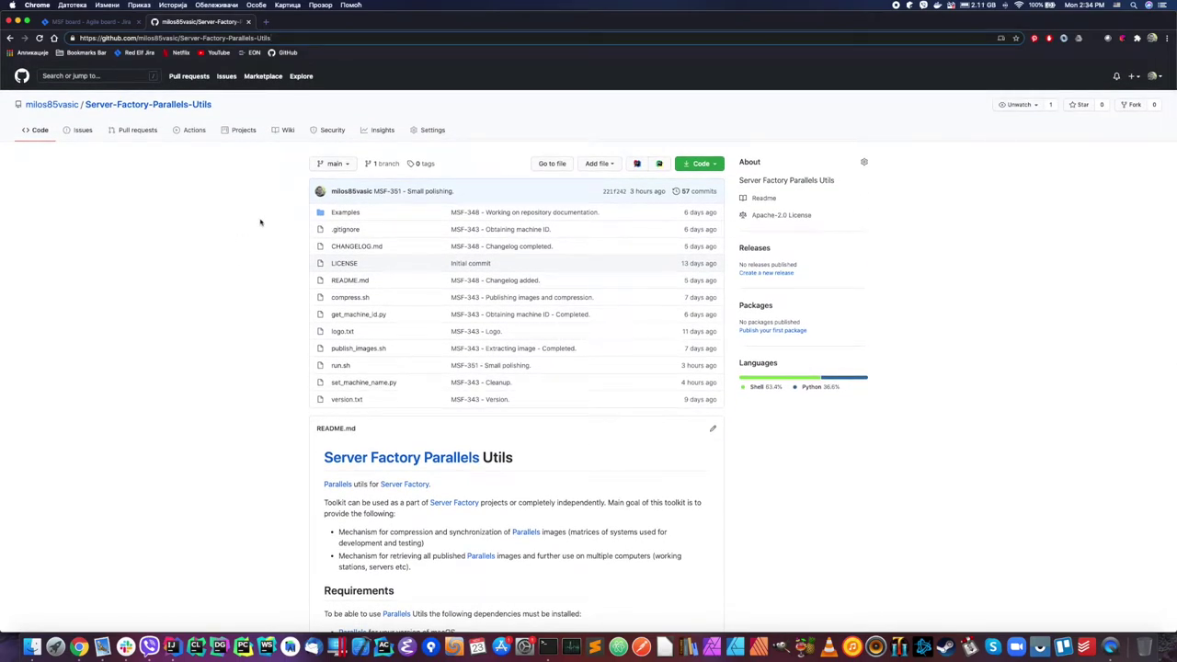
left_click(712, 165)
left_click(708, 217)
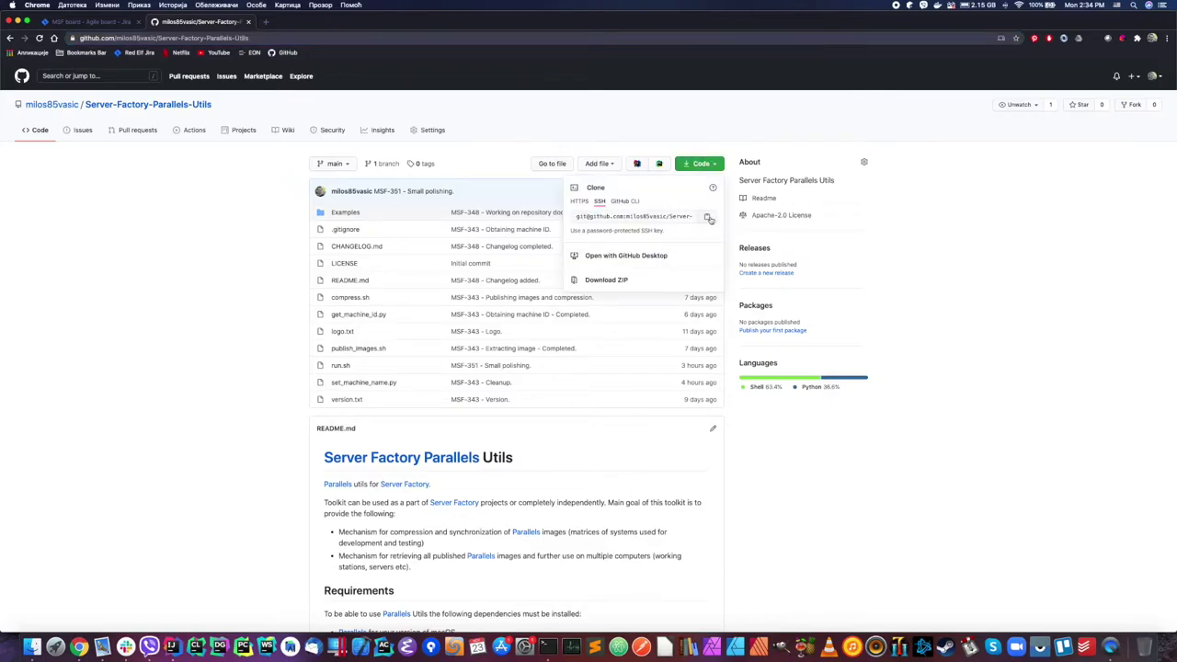
key("super+Tab")
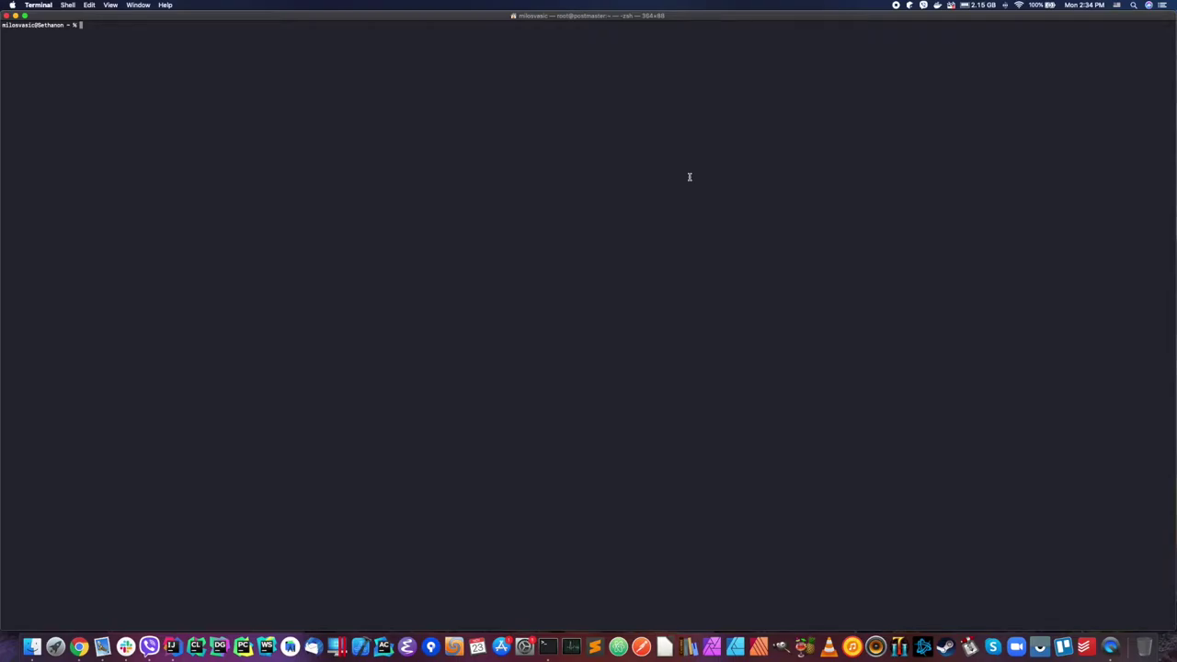
Step: Check the current folder with pwd and create a Parallels_Workshop folder
type("pwd")
key("Return")
type("mkdir Parallels")
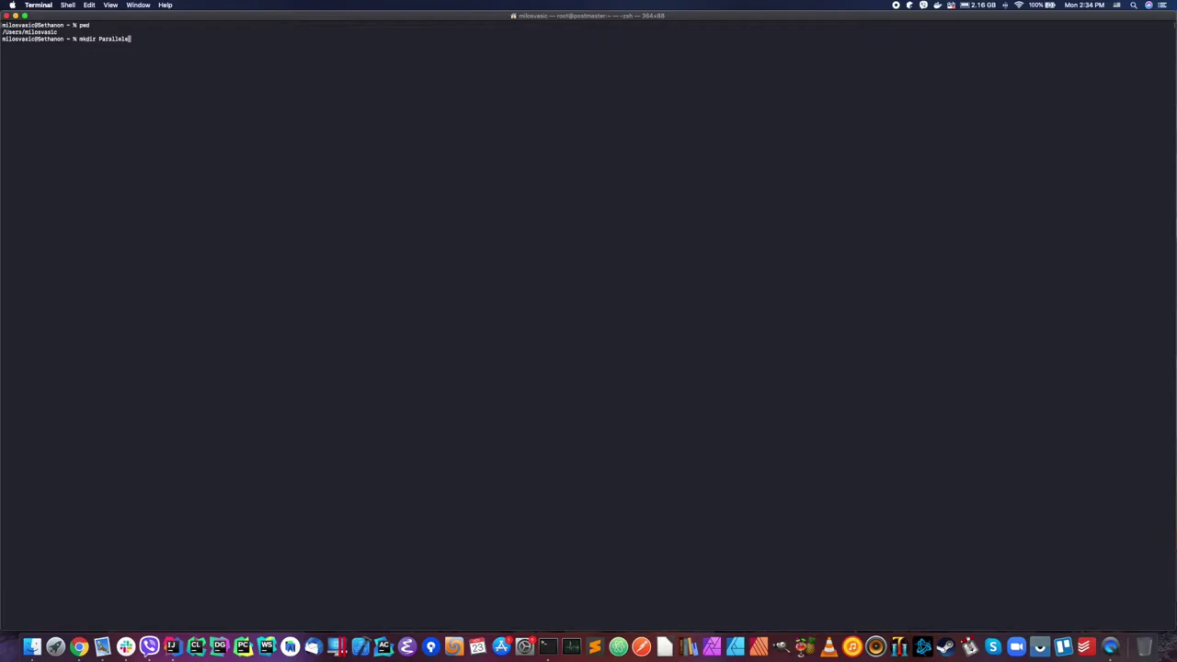
type("Workshop")
key("Left")
key("Left")
key("Left")
key("Left")
key("Left")
key("Left")
key("Left")
type("_")
key("Return")
Step: Move into Parallels_Workshop and create a Utils folder there
type("mkdir Utils")
key("Return")
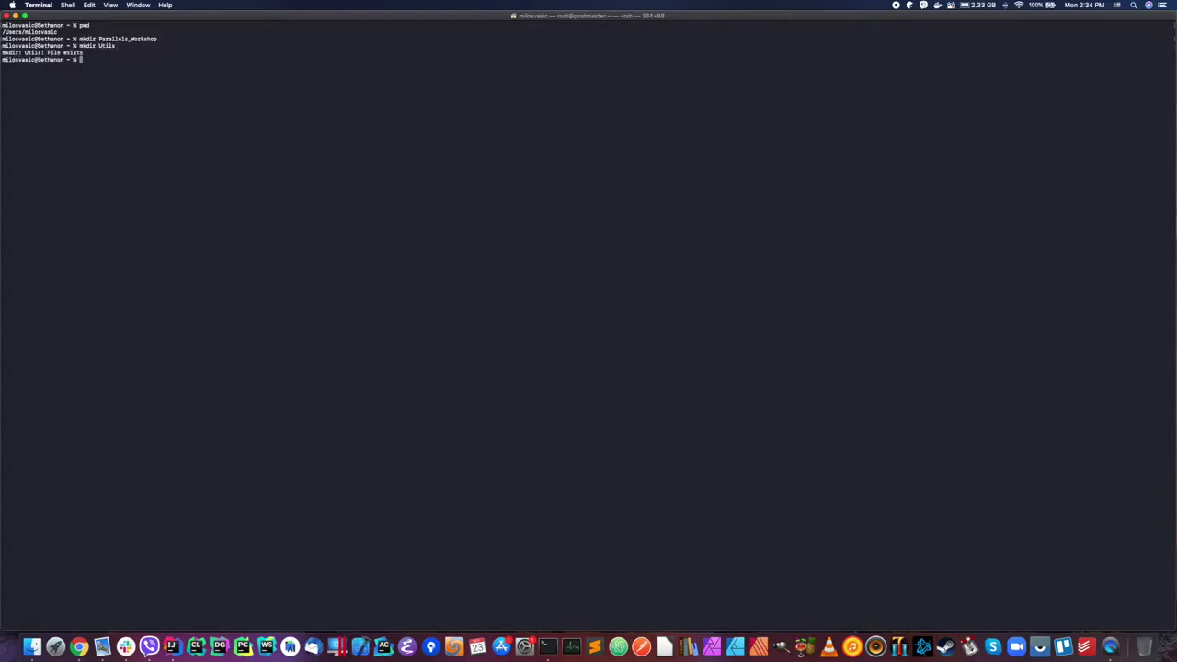
type("cd Parallels_")
key("Tab")
key("Return")
type("mkdir Utils")
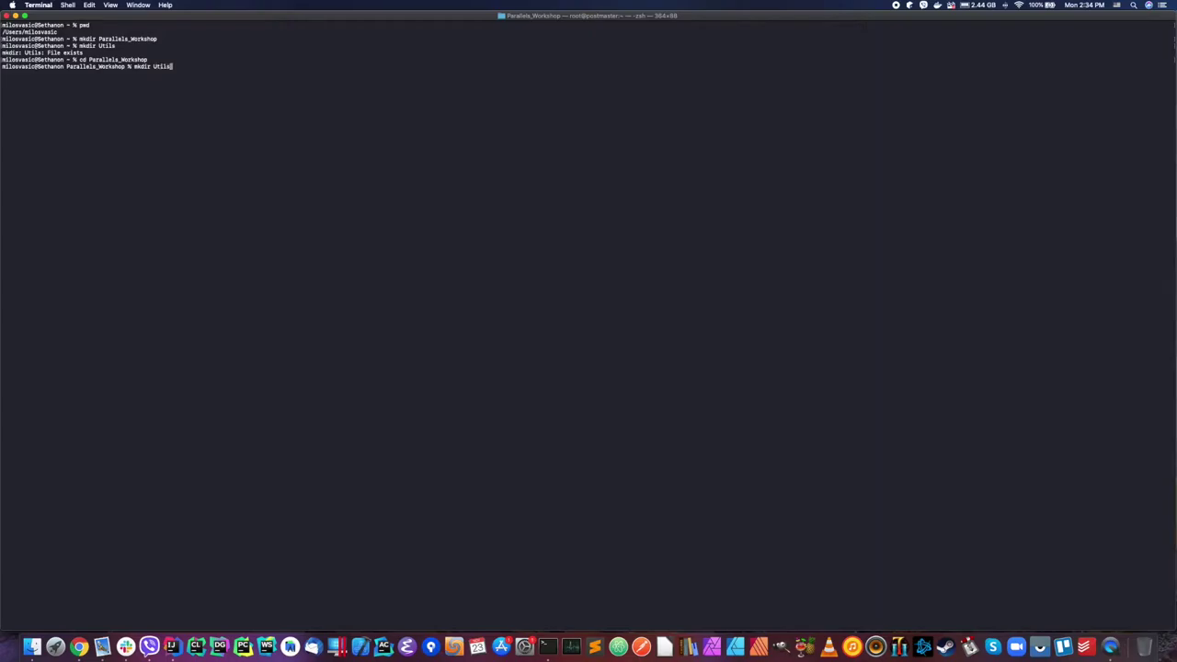
key("Return")
Step: Create an Images folder and move into it
type("mkdir Images")
key("Return")
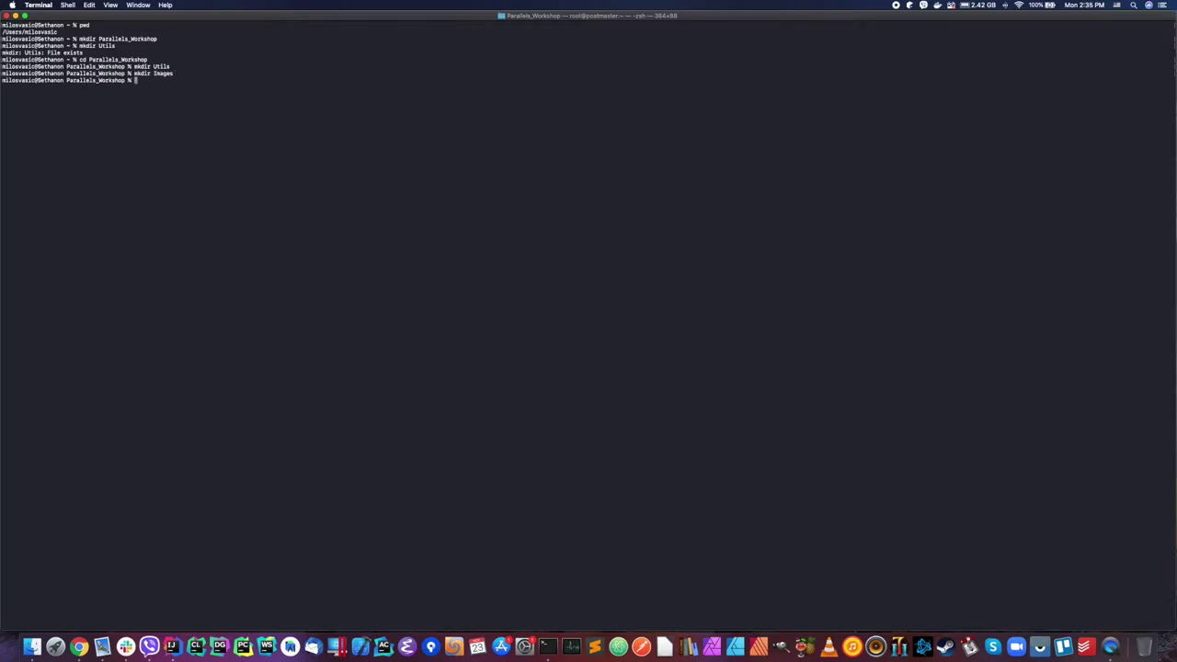
type("cd Images")
key("Return")
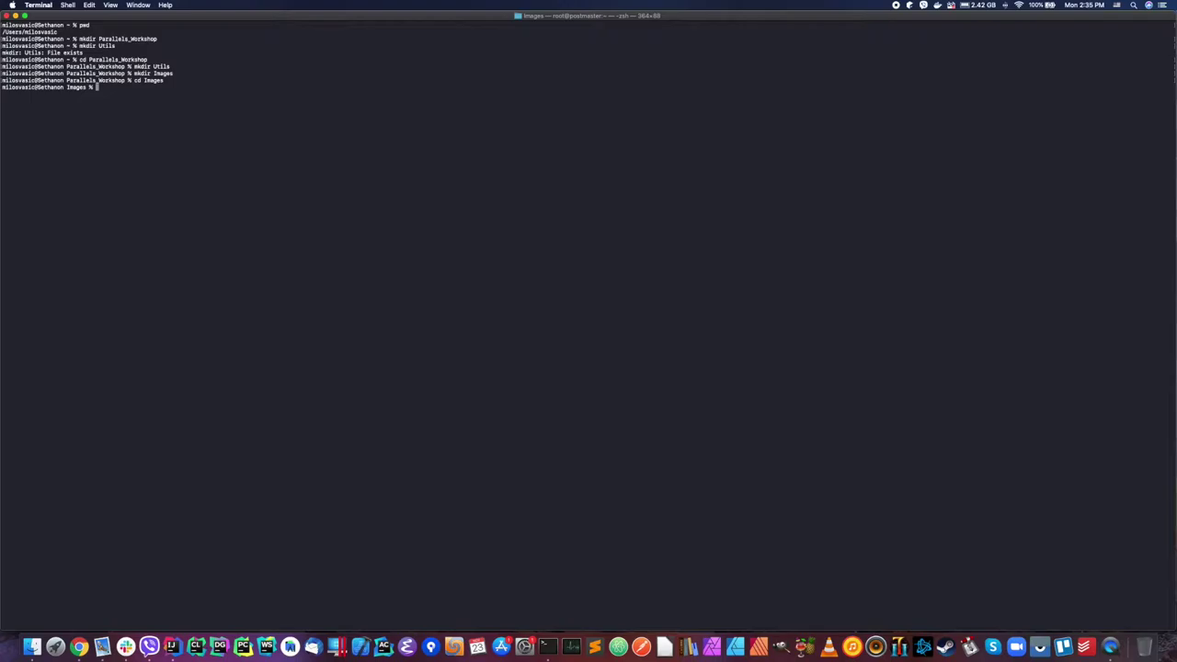
Step: Create Uncompressed and Compressed folders inside Images, fixing the mistyped mkdir
type("mkdire Uncompressed")
key("Return")
key("Up")
key("Left")
key("Left")
key("Left")
key("Left")
key("Left")
key("Left")
key("Left")
key("Left")
key("Left")
key("Left")
key("BackSpace")
key("Return")
key("Up")
key("BackSpace")
key("BackSpace")
key("BackSpace")
key("BackSpace")
key("BackSpace")
key("BackSpace")
key("BackSpace")
key("BackSpace")
key("BackSpace")
key("BackSpace")
key("BackSpace")
key("BackSpace")
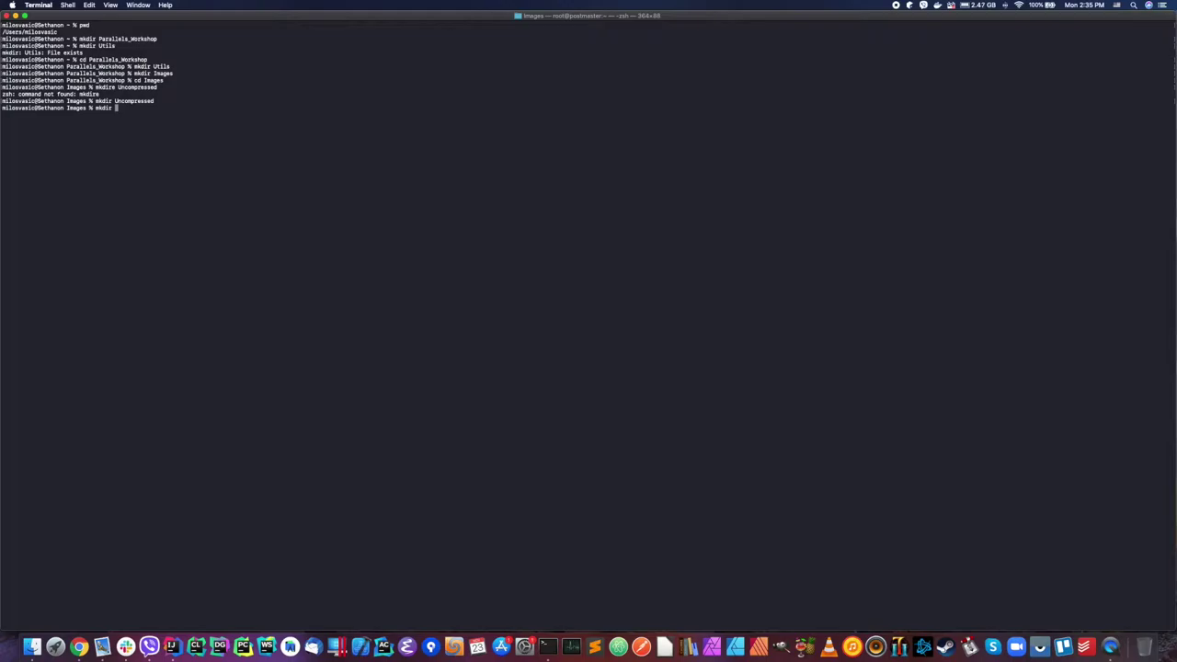
type("Compressed")
key("Return")
Step: Go back up to Parallels_Workshop and create a Using folder
type("cd .")
key("Return")
key("Return")
type("cd ..")
key("Return")
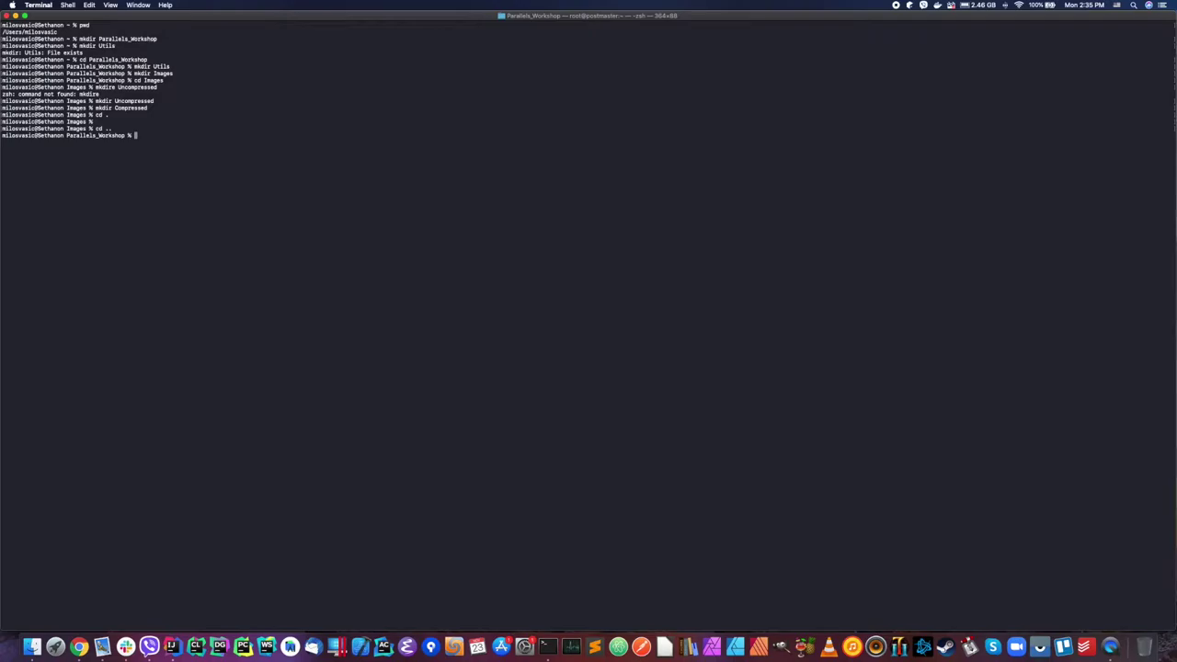
type("mkdir Using")
key("Return")
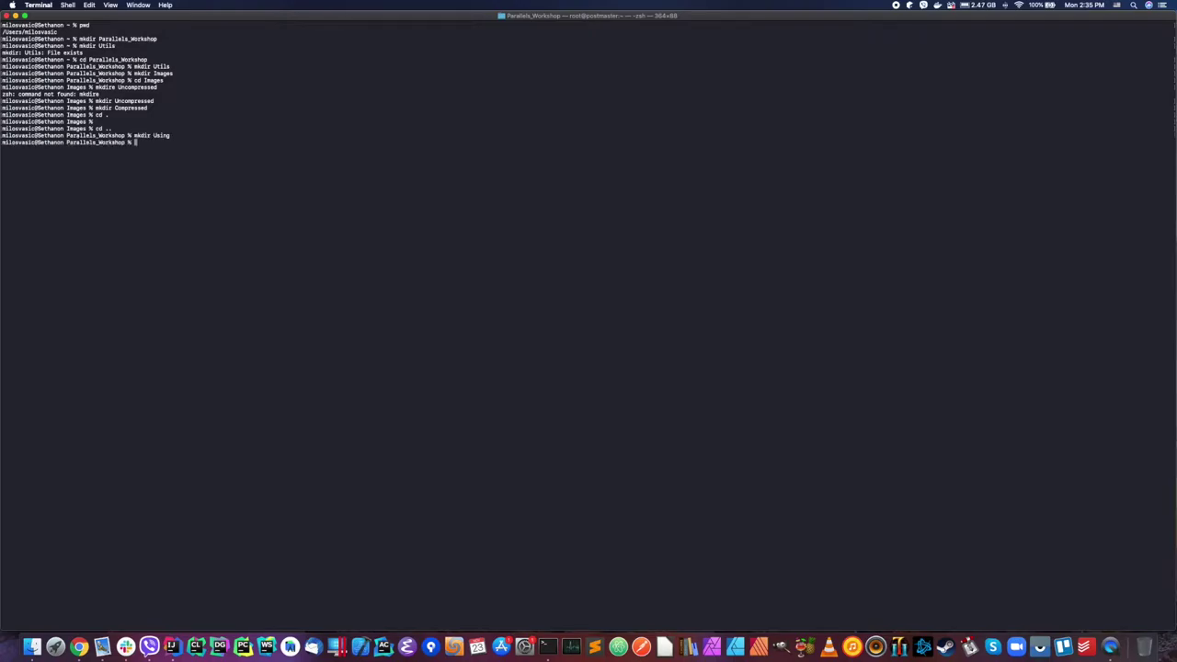
Step: List Parallels_Workshop's contents with ls and ls -lF
type("ls")
key("Return")
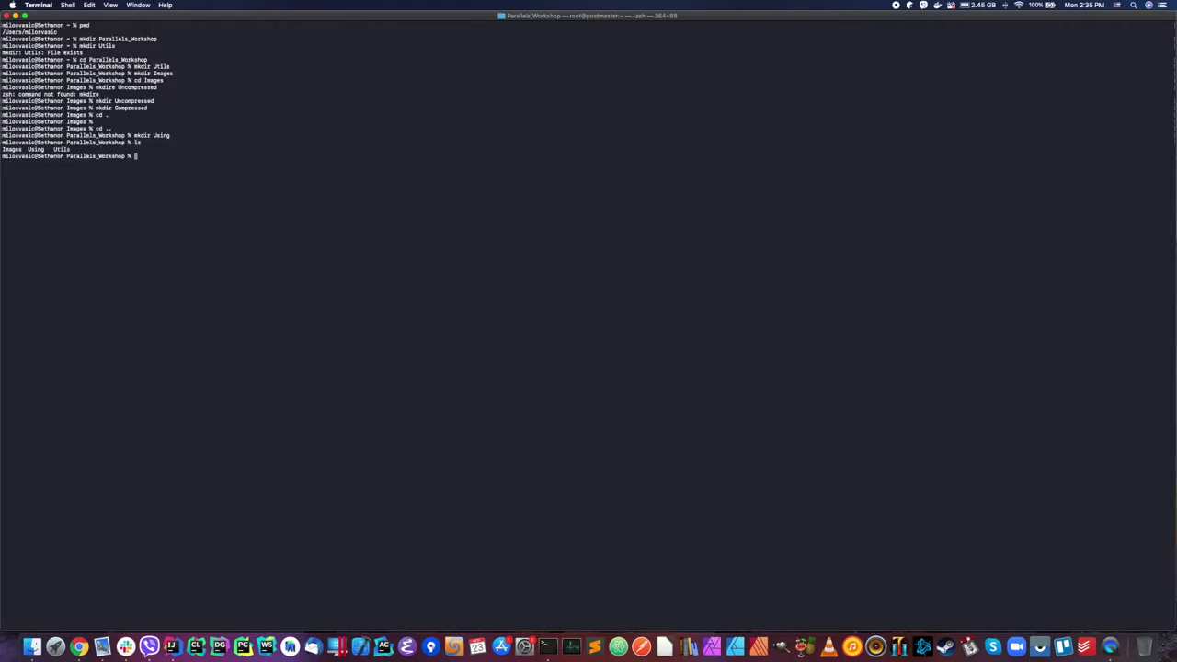
type("ls -lF")
key("Return")
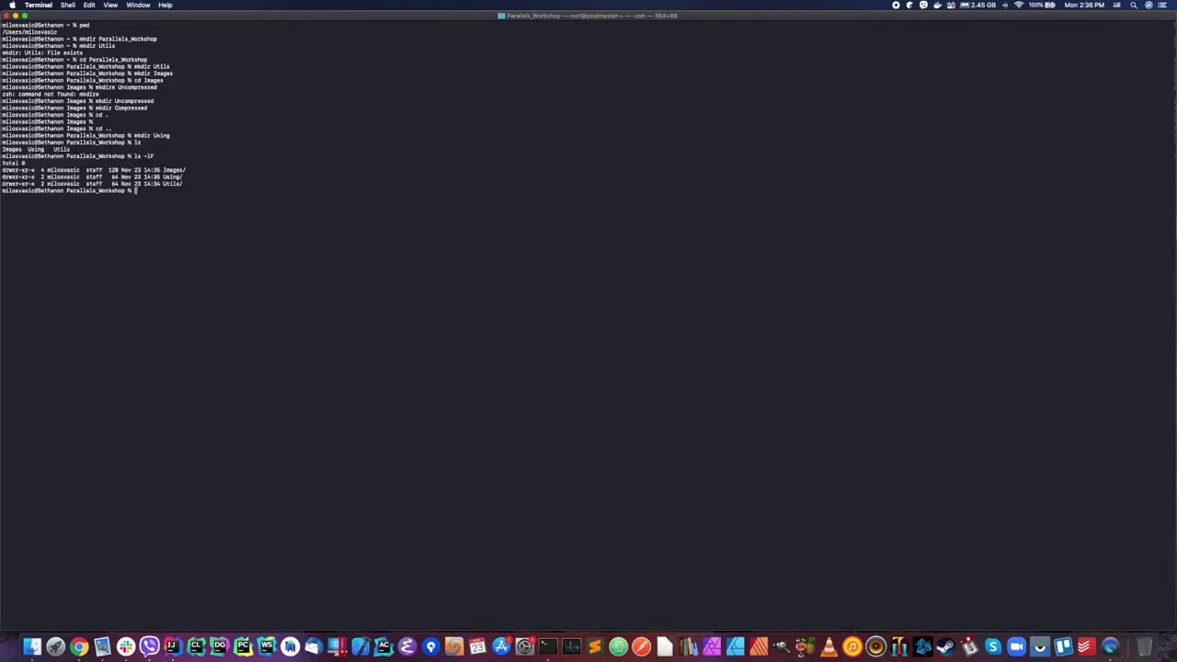
Step: Enter Using and git clone the pasted SSH URL into the current folder
type("cd U")
key("Tab")
key("Return")
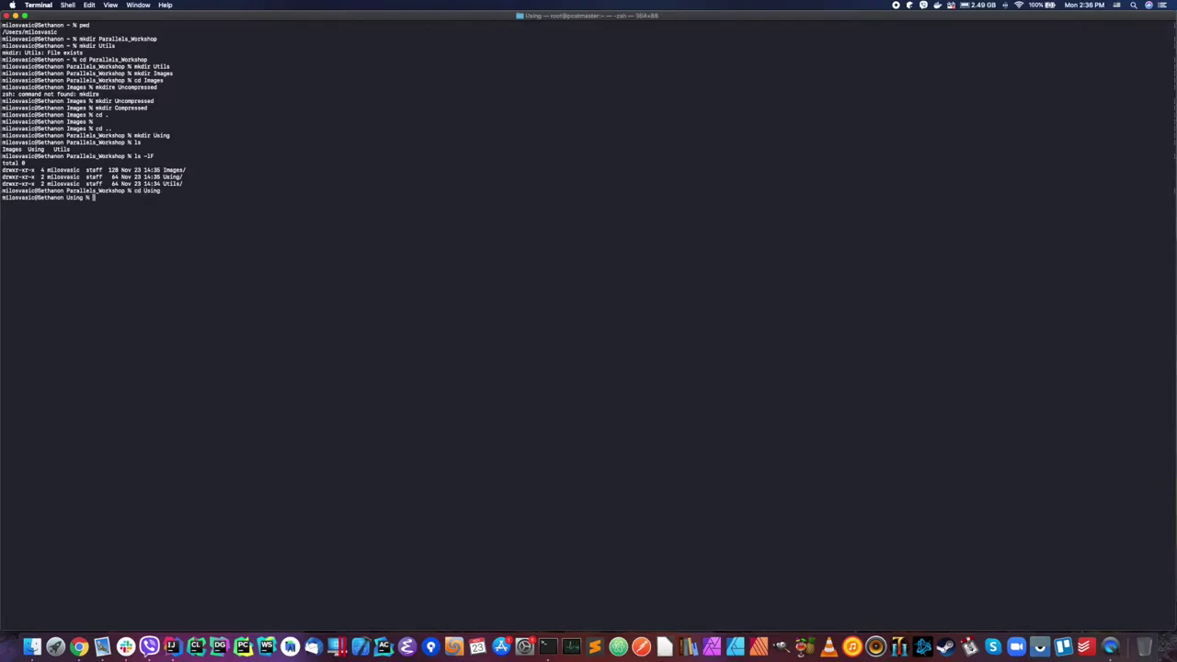
type("git clone")
key("super+v")
type(".")
key("Return")
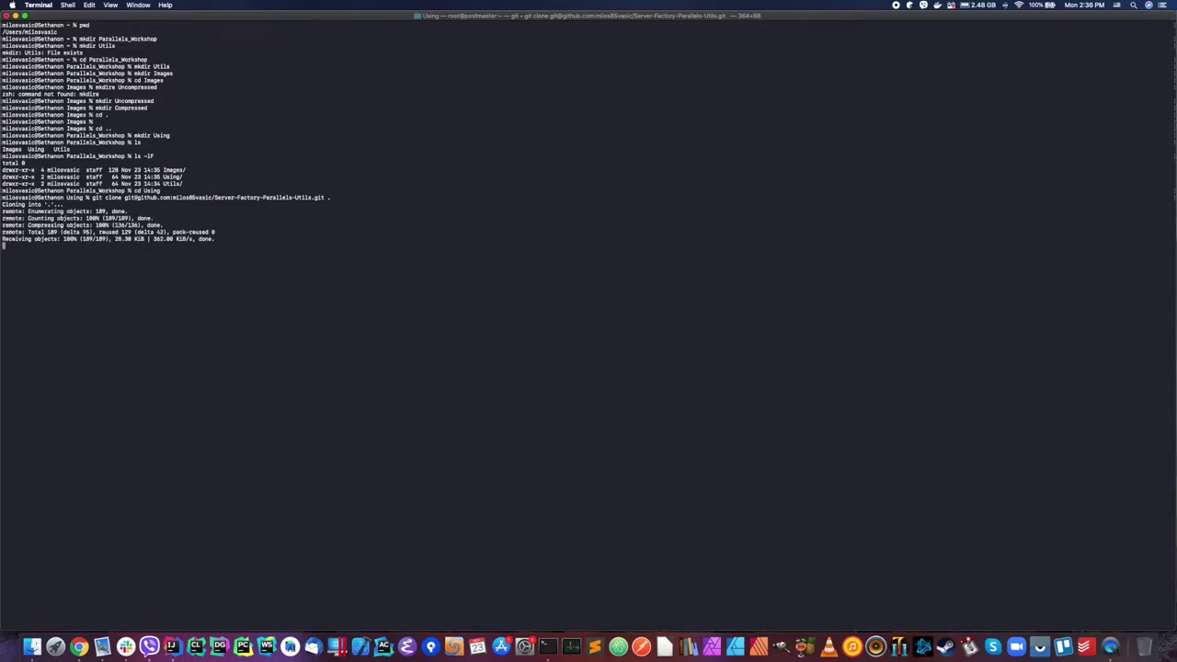
Step: List the cloned repository files with ls -lF
type("ls -LF")
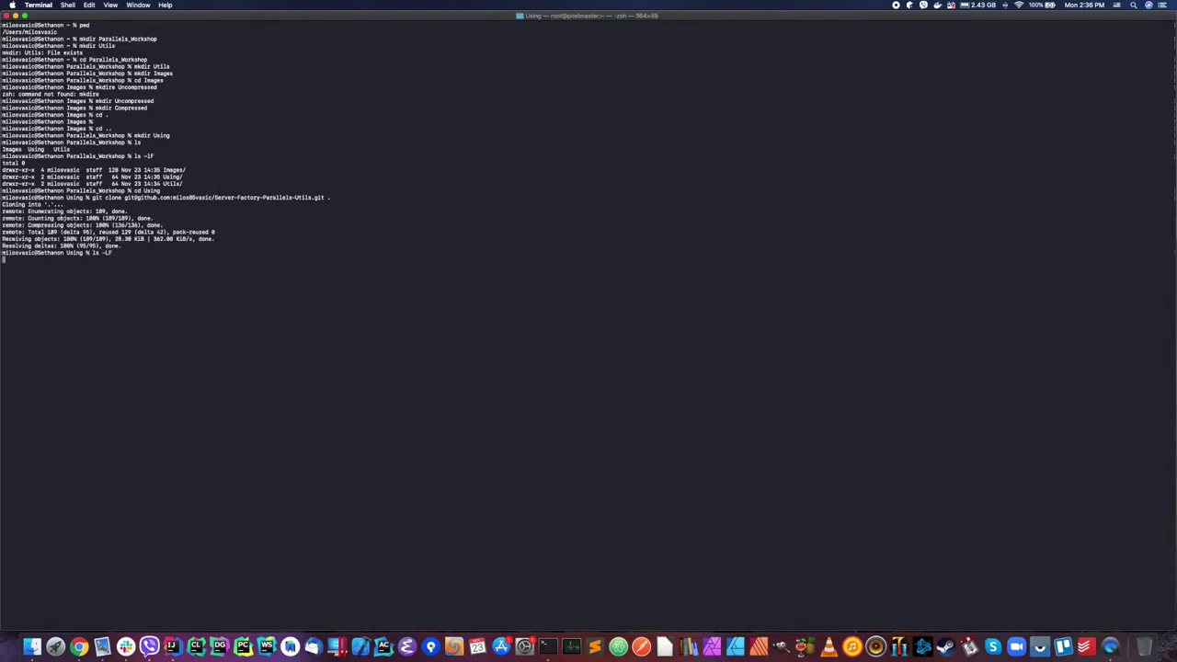
key("Return")
type("ls -lF")
key("Return")
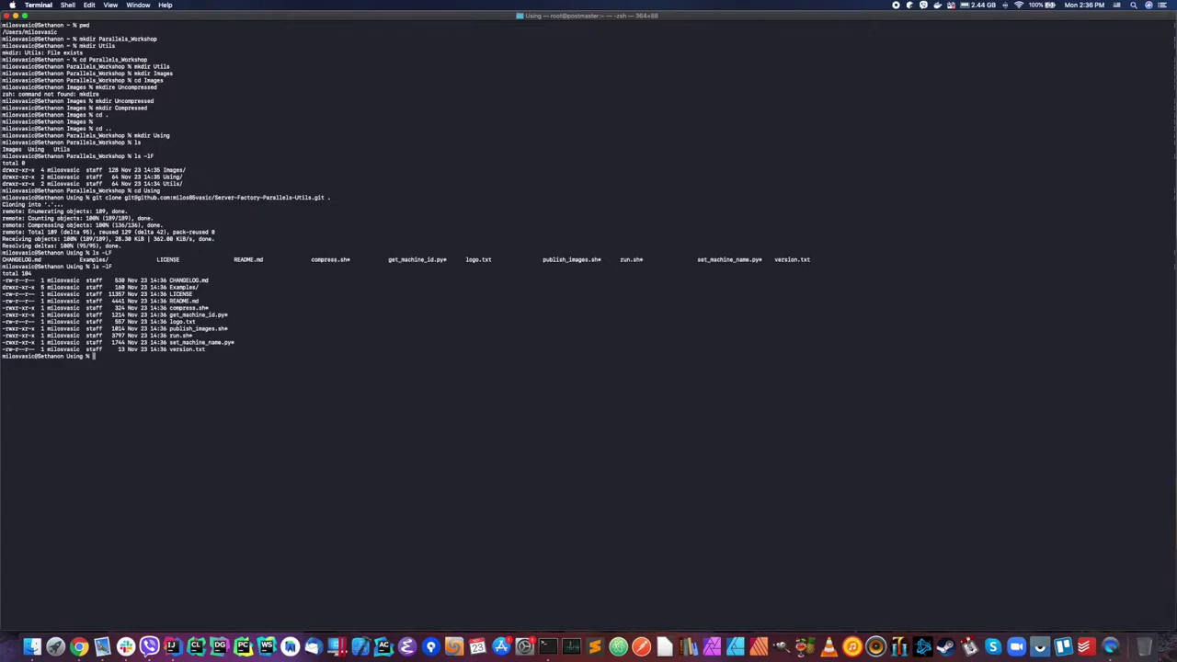
Step: Highlight run.sh and publish_images.sh in the file listing
left_click_drag(171, 335, 199, 336)
left_click_drag(170, 328, 246, 329)
left_click(314, 375)
Step: Type the command sh run.sh ~/Parallels_Workshop/Using/ without running it
type("sh s")
key("Tab")
type("-")
type("/")
type("Parallels_")
key("Tab")
type("Using/")
left_click(32, 647)
Step: Copy the CentOS_Linux_7.pvm name from Finder's RedElf Parallels Using folder into the command
left_click(424, 287)
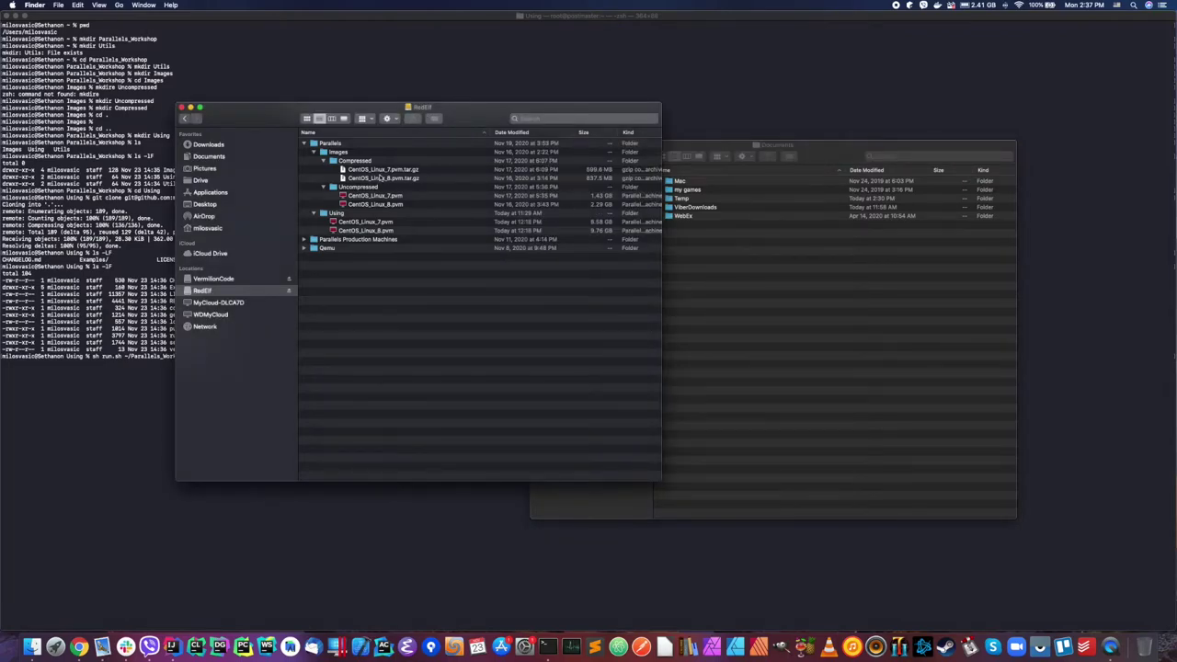
left_click(377, 223)
key("Return")
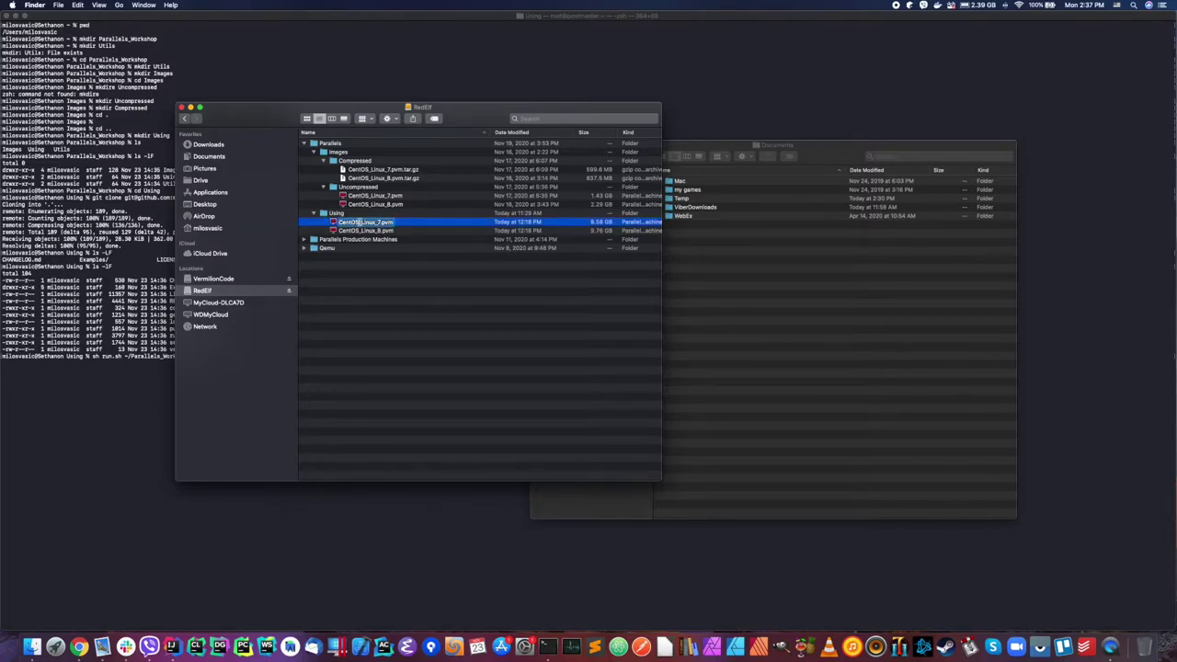
key("Escape")
left_click(134, 366)
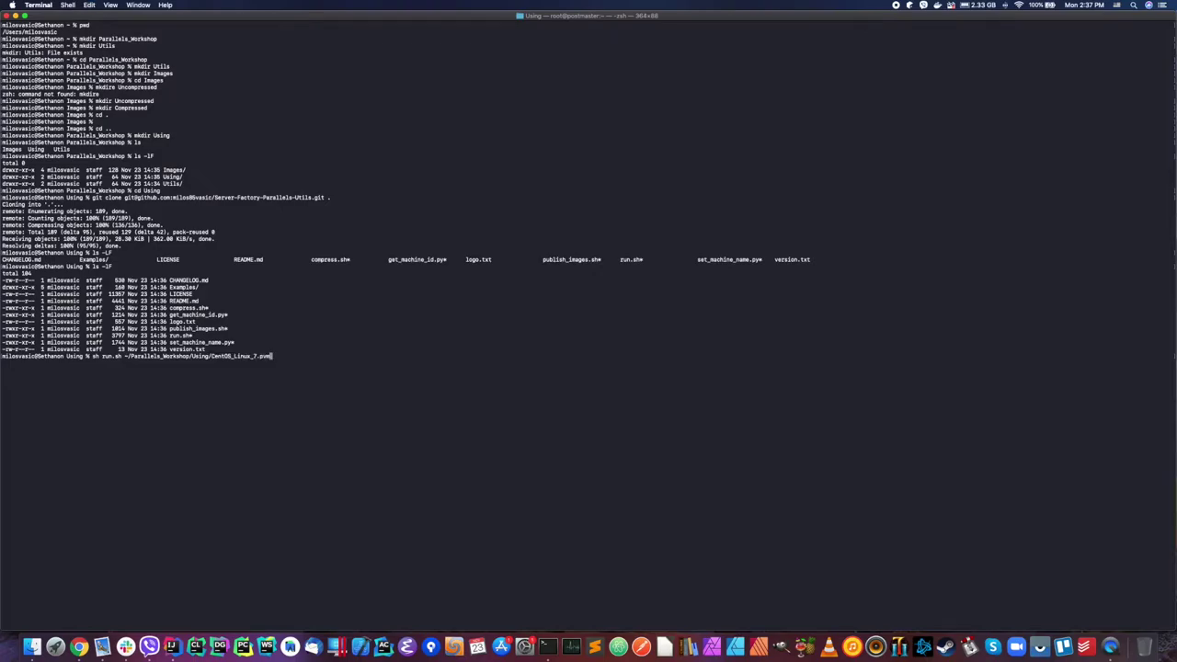
Step: Run run.sh on CentOS_Linux_7.pvm and copy the missing image_location.settings name from the error
key("Return")
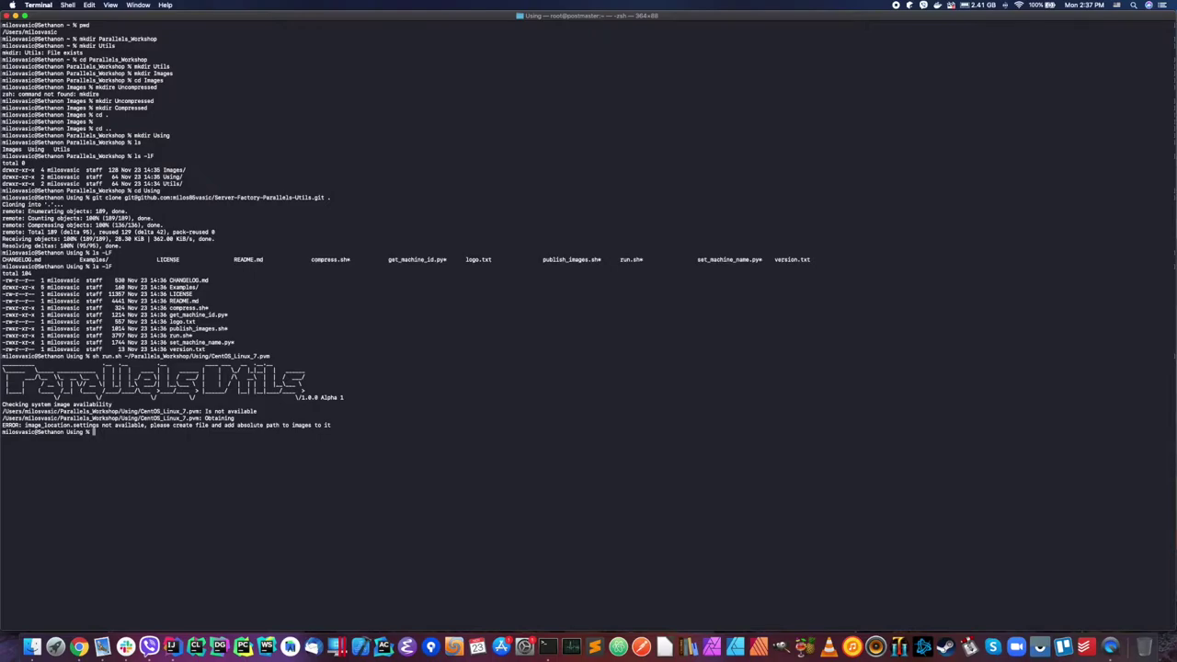
left_click_drag(25, 426, 99, 427)
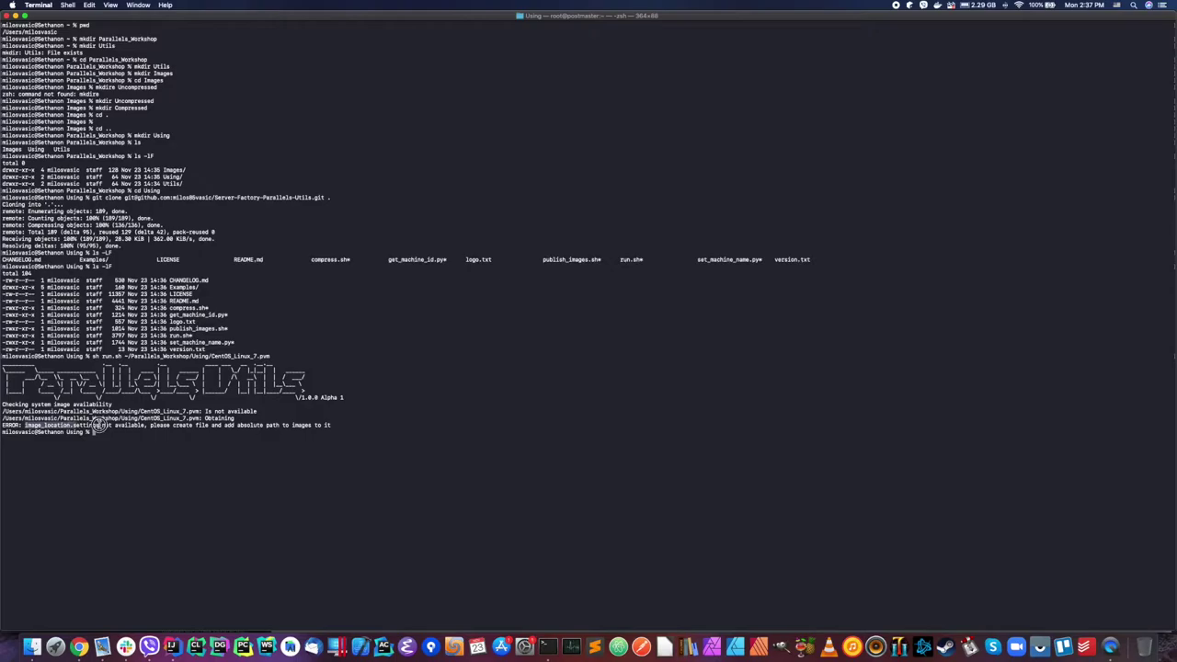
left_click(92, 428)
left_click_drag(25, 426, 99, 426)
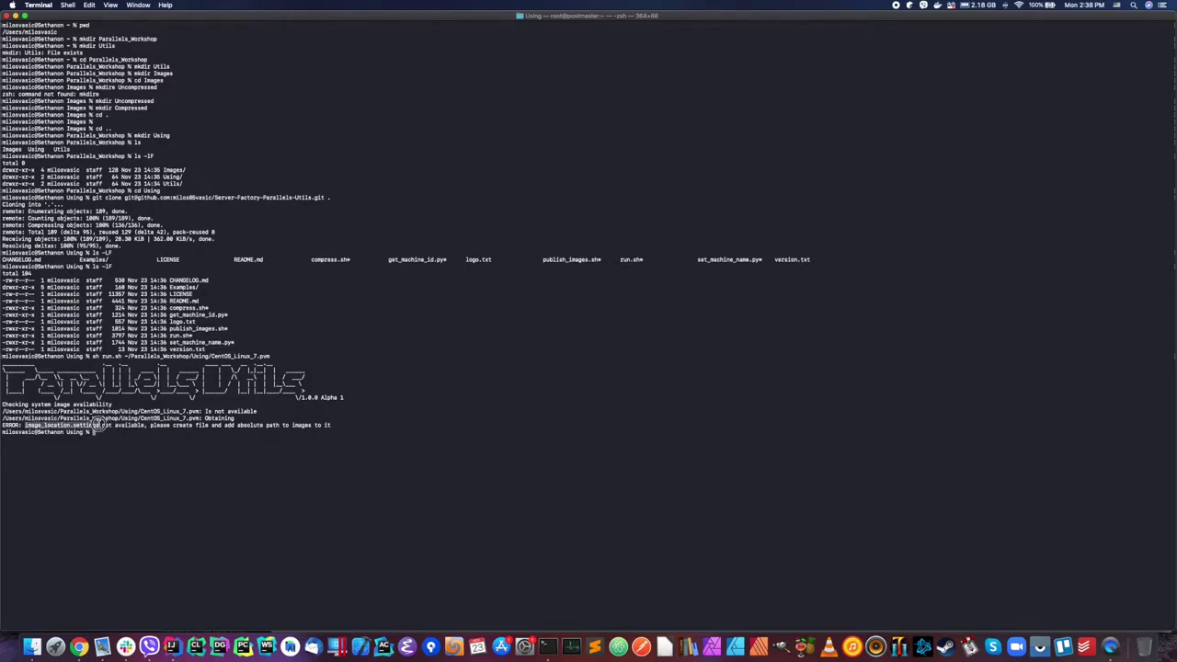
left_click(147, 436)
left_click_drag(25, 426, 99, 425)
left_click(117, 433)
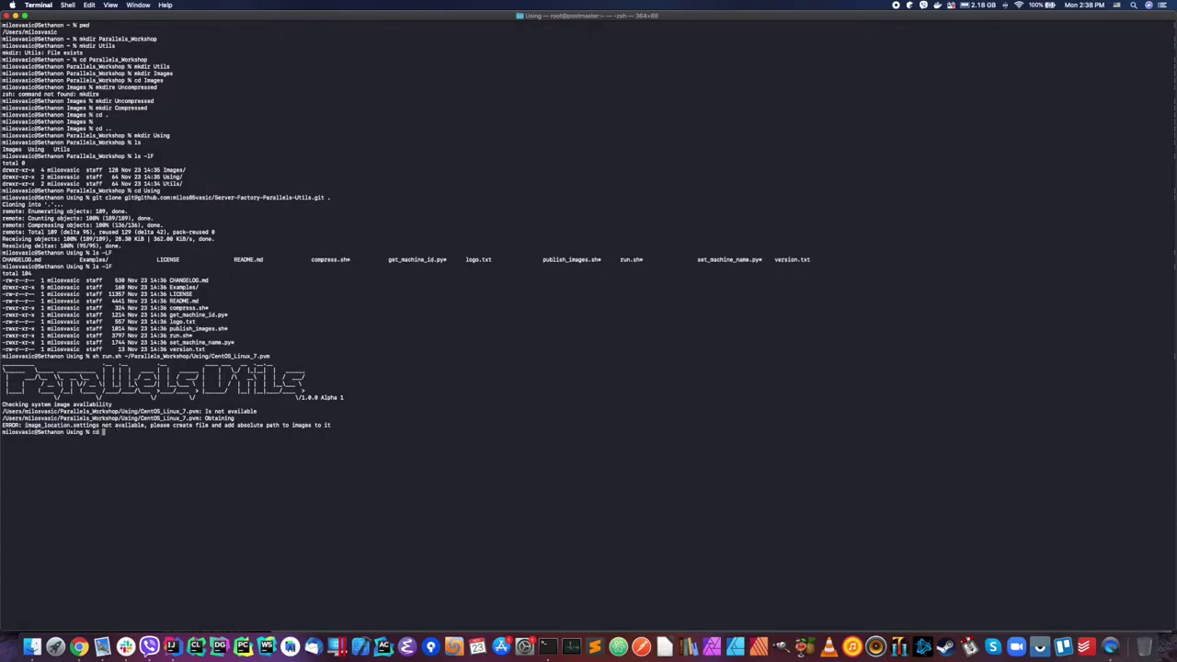
left_click_drag(25, 426, 99, 426)
right_click(95, 425)
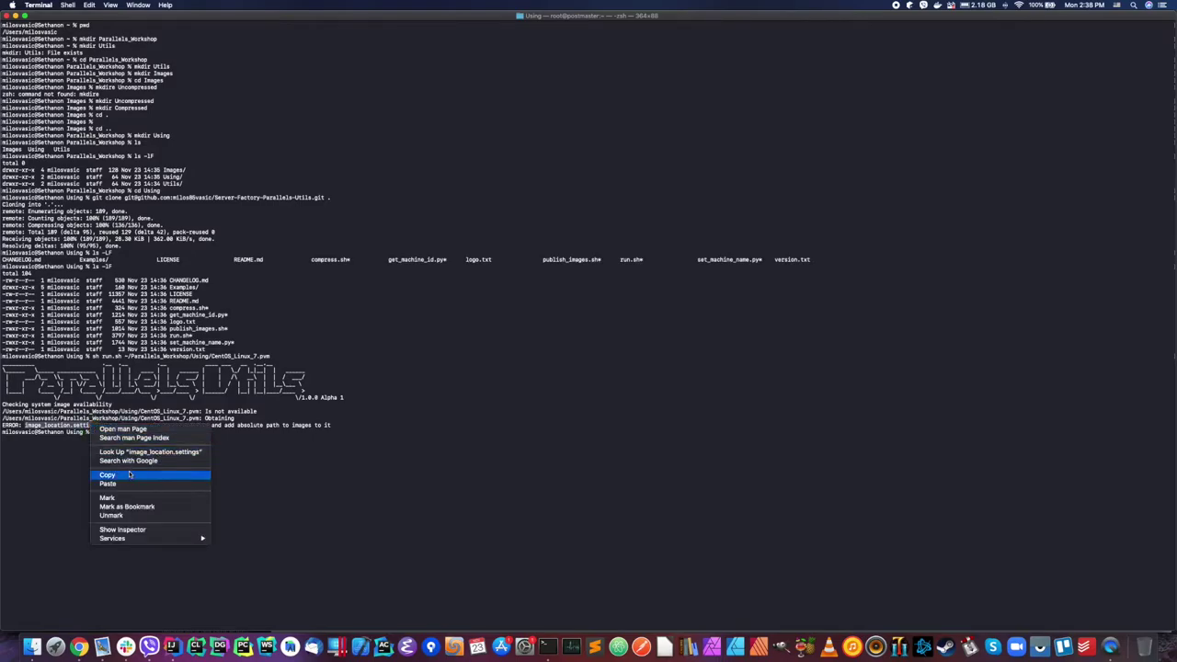
left_click(133, 473)
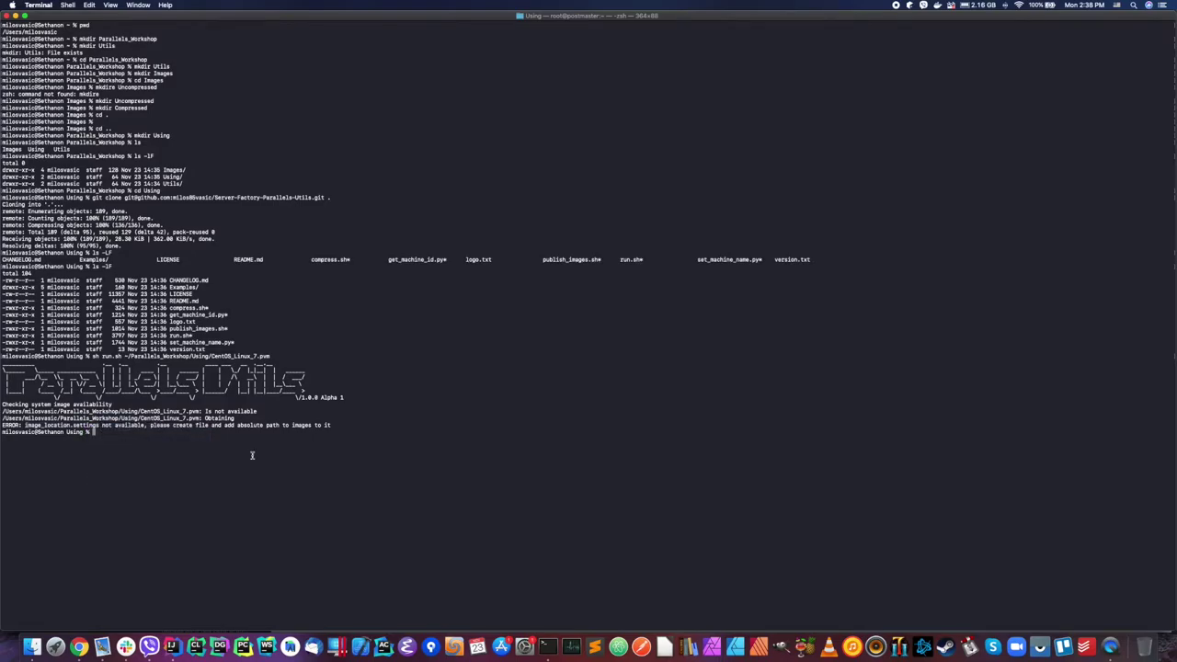
Step: Create an empty image_location.settings file with touch
type("touch")
key("super+v")
key("Return")
Step: Enter Images, print its full path with pwd and copy it
type("cd ../")
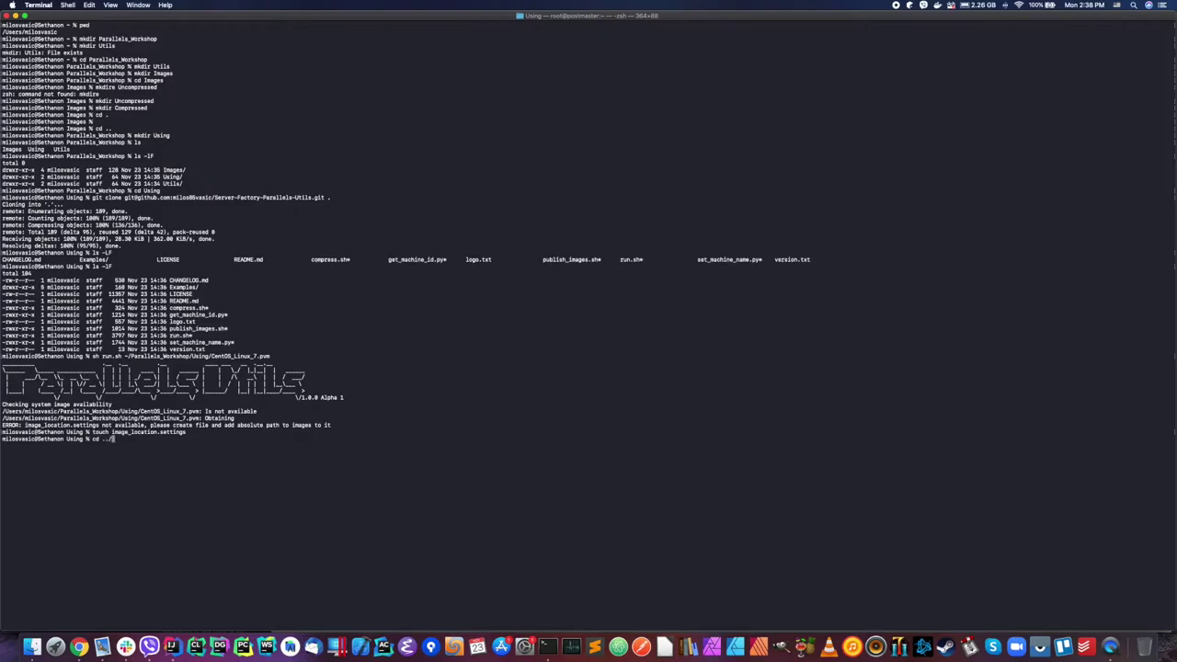
type("Images/")
key("Return")
type("pwd")
key("Return")
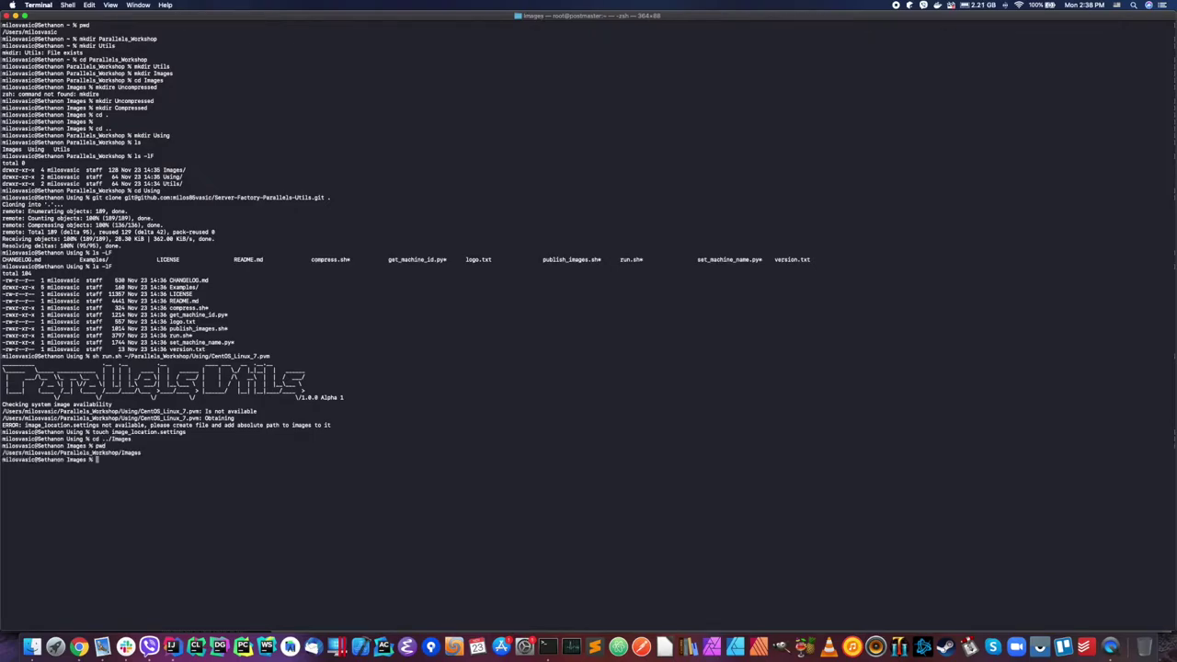
left_click_drag(3, 453, 143, 453)
right_click(143, 452)
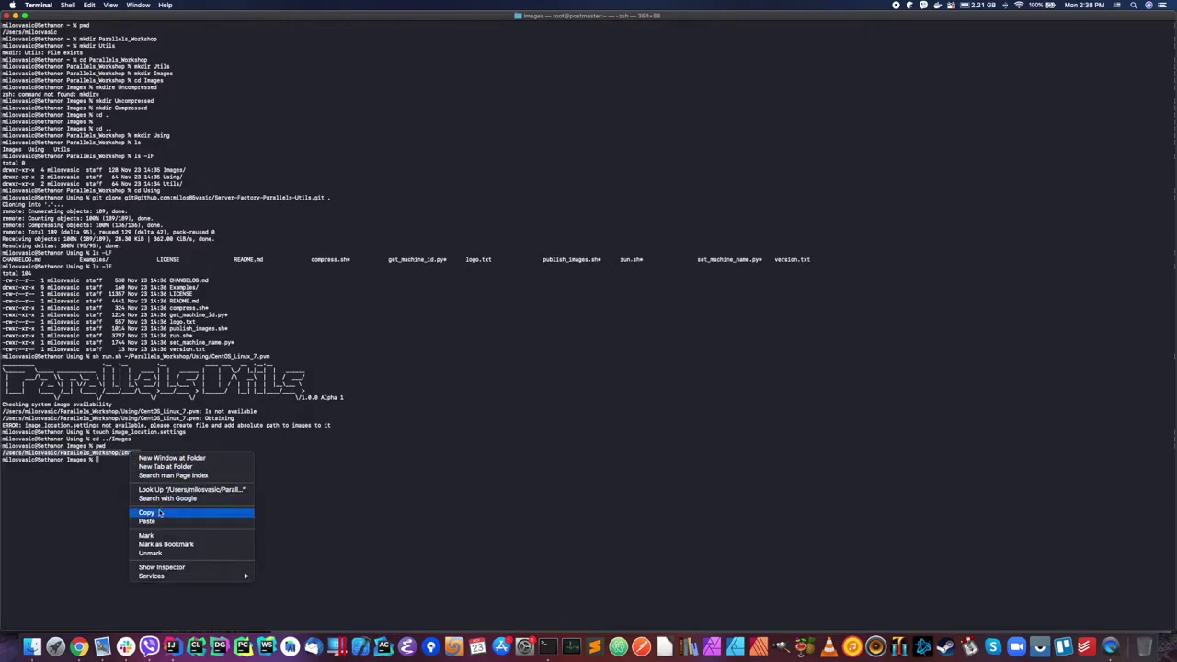
left_click(147, 512)
Step: Move into Utils and list its contents and path with ls -lF and pwd
type("cd ../")
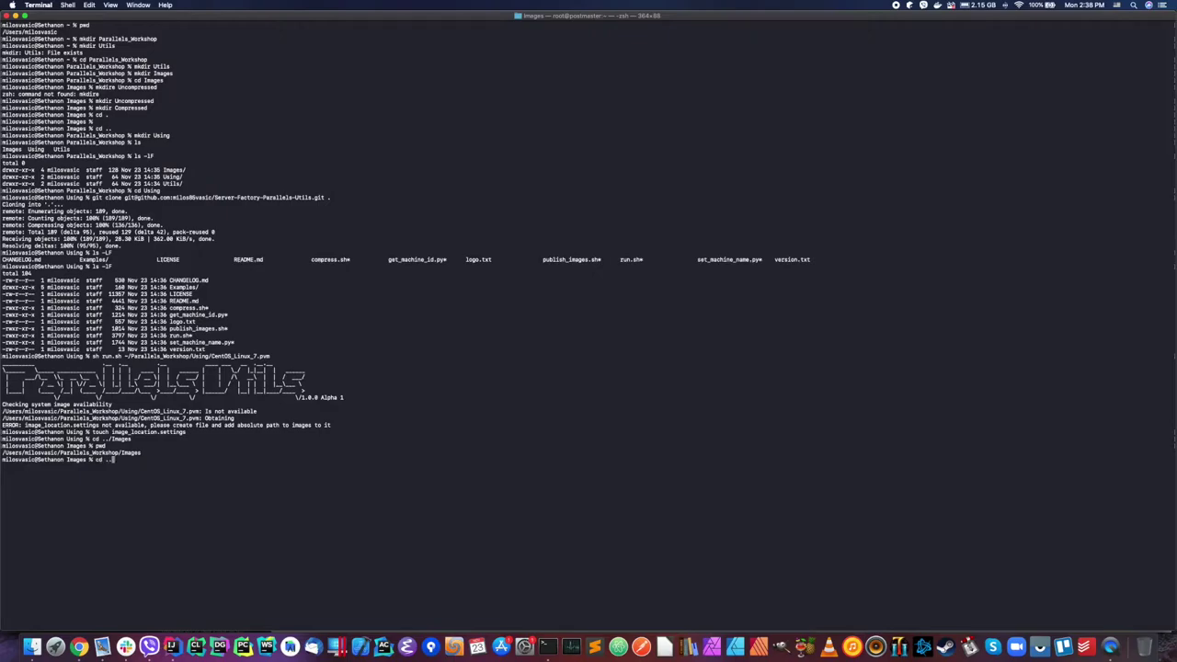
type("Utils/")
key("Return")
type("vi ima")
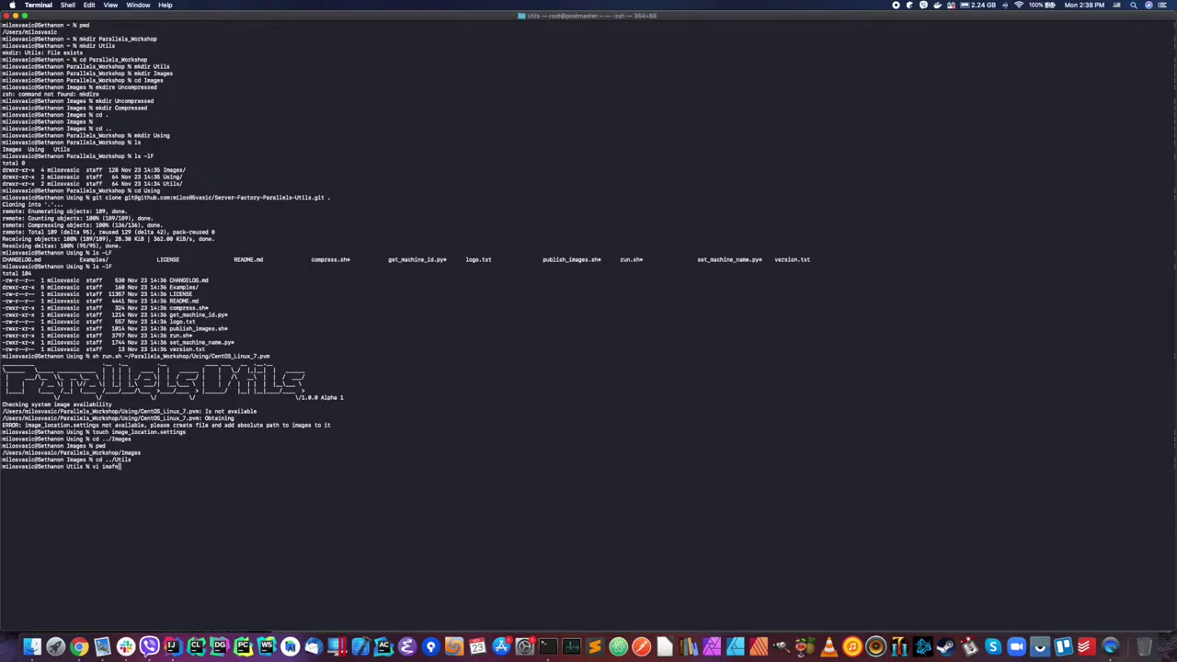
type("ge_lo")
key("BackSpace")
key("BackSpace")
key("BackSpace")
key("BackSpace")
key("BackSpace")
key("BackSpace")
key("BackSpace")
key("BackSpace")
key("BackSpace")
key("BackSpace")
key("BackSpace")
type("ls -lF")
key("Return")
type("pwd")
key("Return")
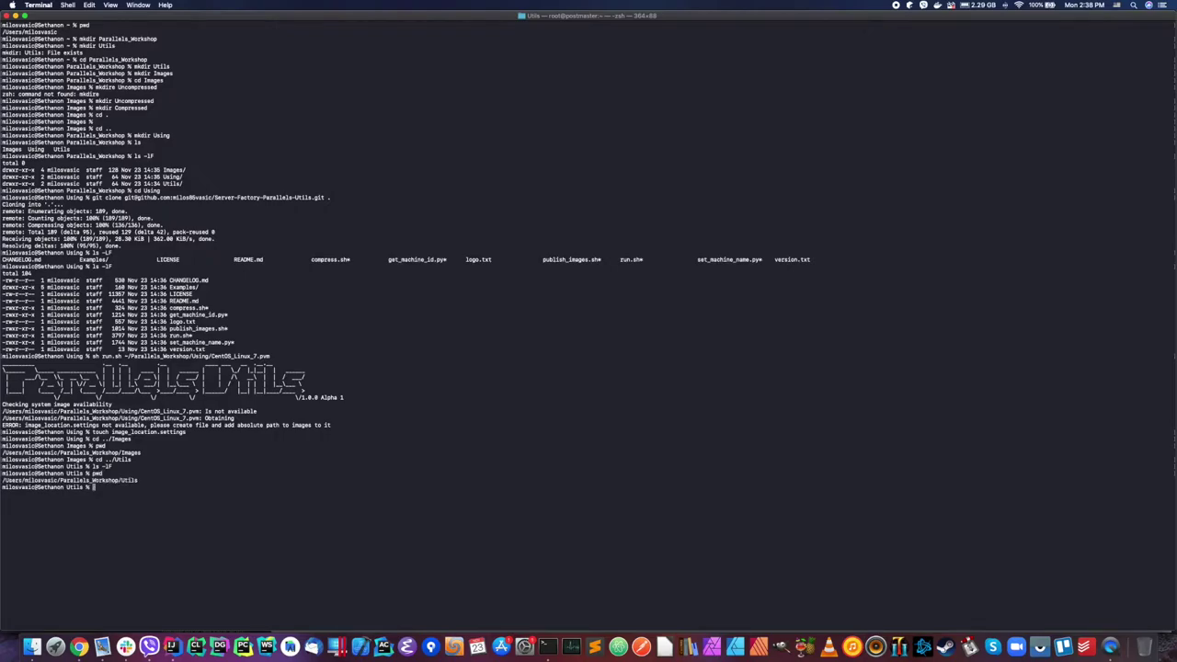
Step: List Parallels_Workshop, then enter Using and list its files
type("cd ..")
key("Return")
type("ls_Workshop %")
key("Return")
type("cd ")
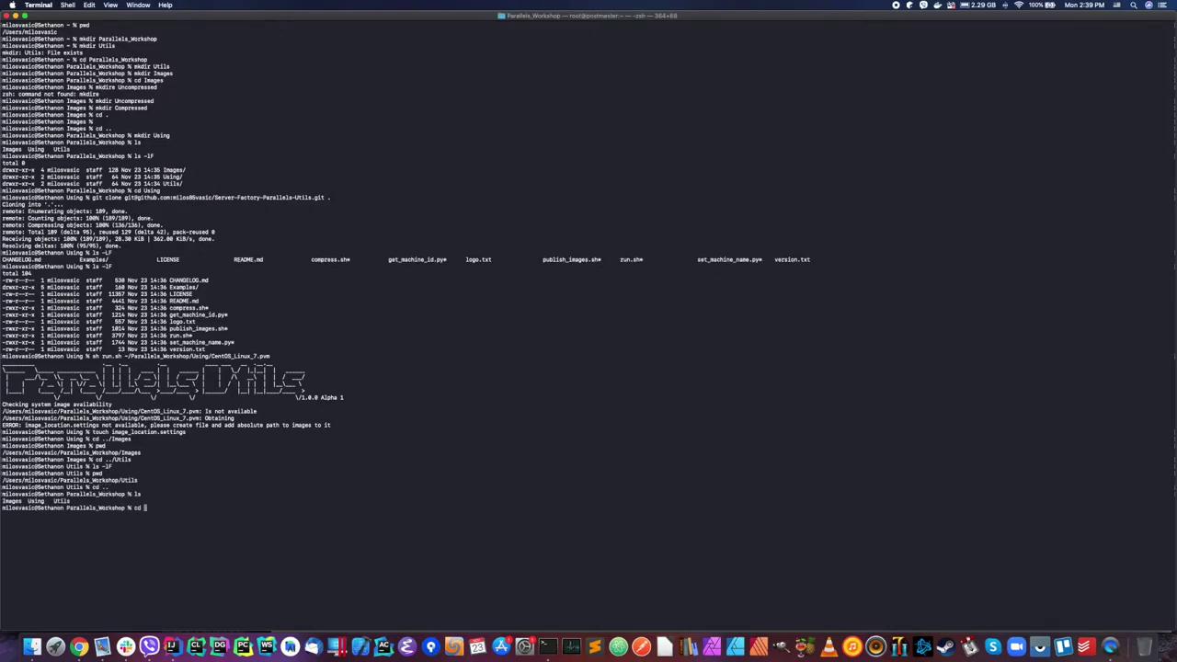
type("Using")
key("Return")
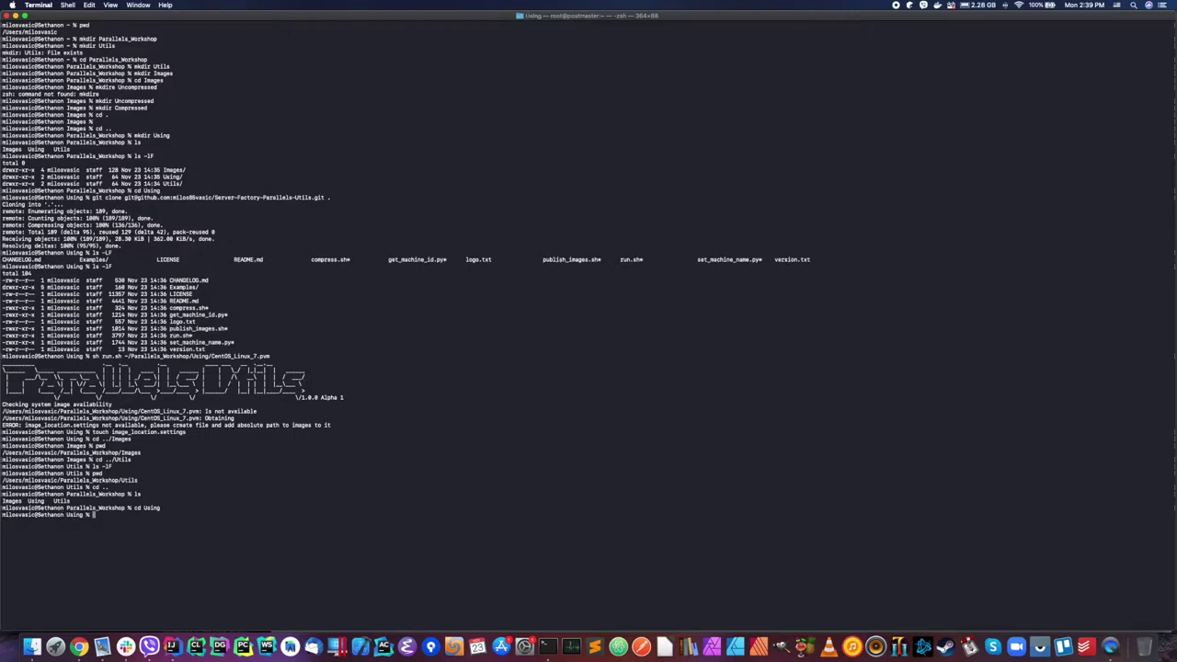
type("ls")
key("Return")
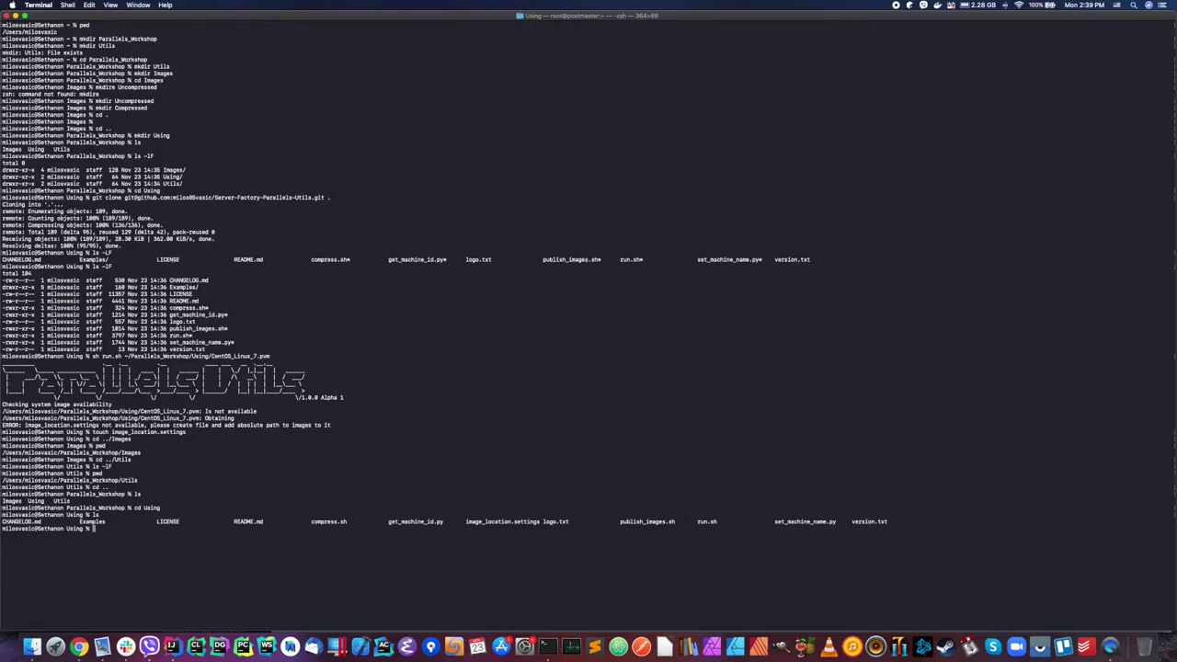
Step: Go up to Parallels_Workshop and delete the old Utils folder with rm -rf
type("cd ..")
key("Return")
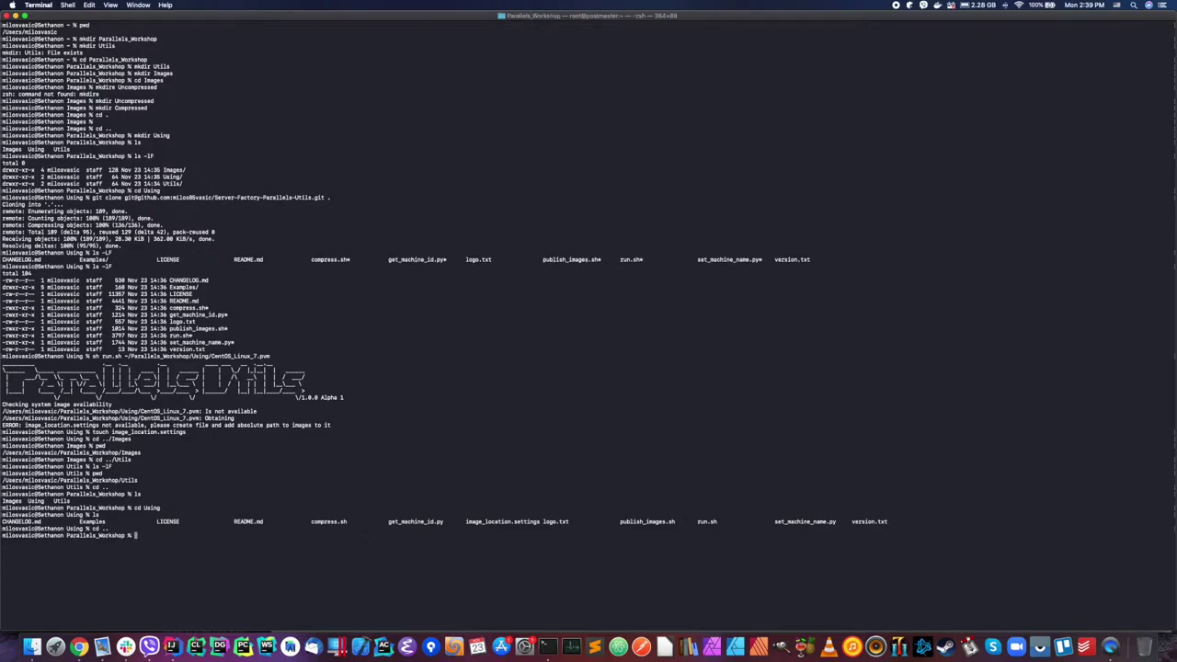
type("rm -rf ./Utils/")
key("Return")
Step: Rename the cloned Using folder to Utils, correcting md to mv
type("md")
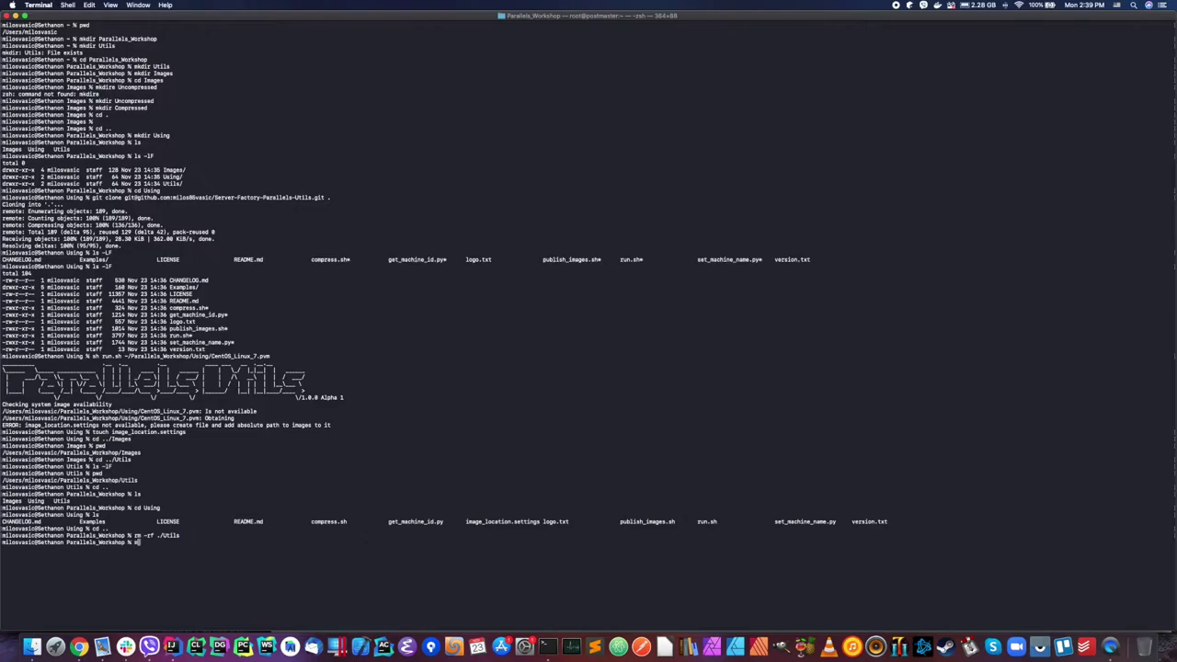
type(" Us")
key("Tab")
type("U")
type("s")
key("Return")
key("Up")
key("Left")
key("Left")
key("Left")
key("Left")
key("Left")
key("Left")
key("Left")
key("Left")
key("Left")
key("Left")
key("Left")
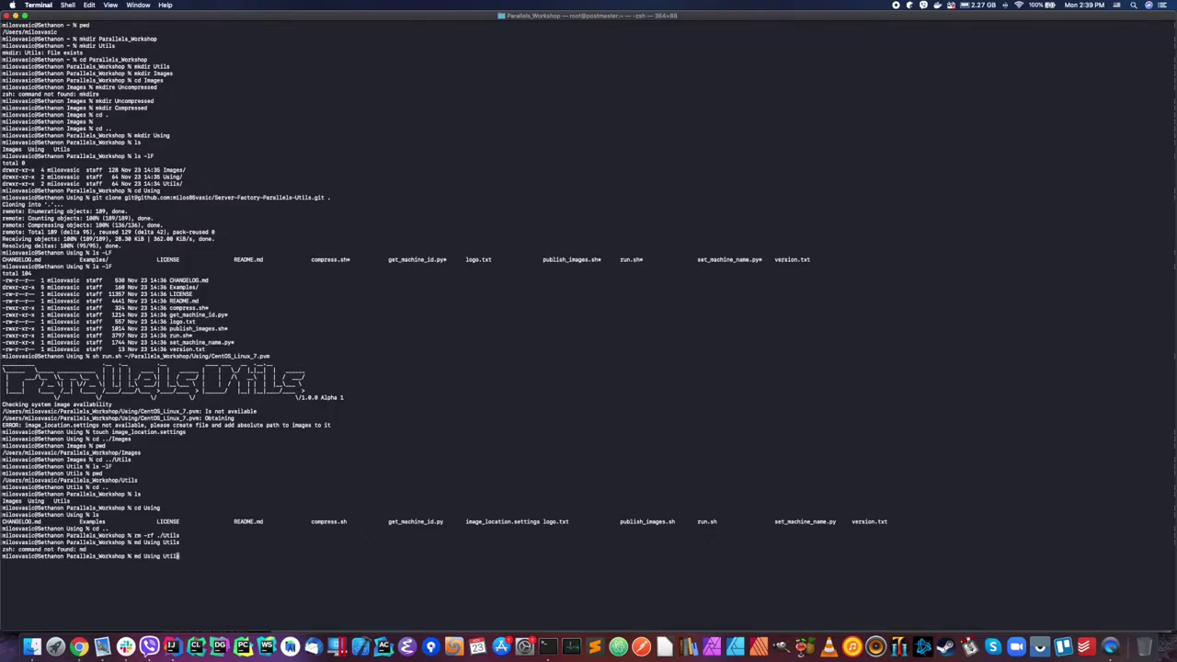
key("Left")
key("BackSpace")
type("v")
key("Return")
Step: Create a new empty Using folder, then enter Utils and list its contents
type("mkdir Using")
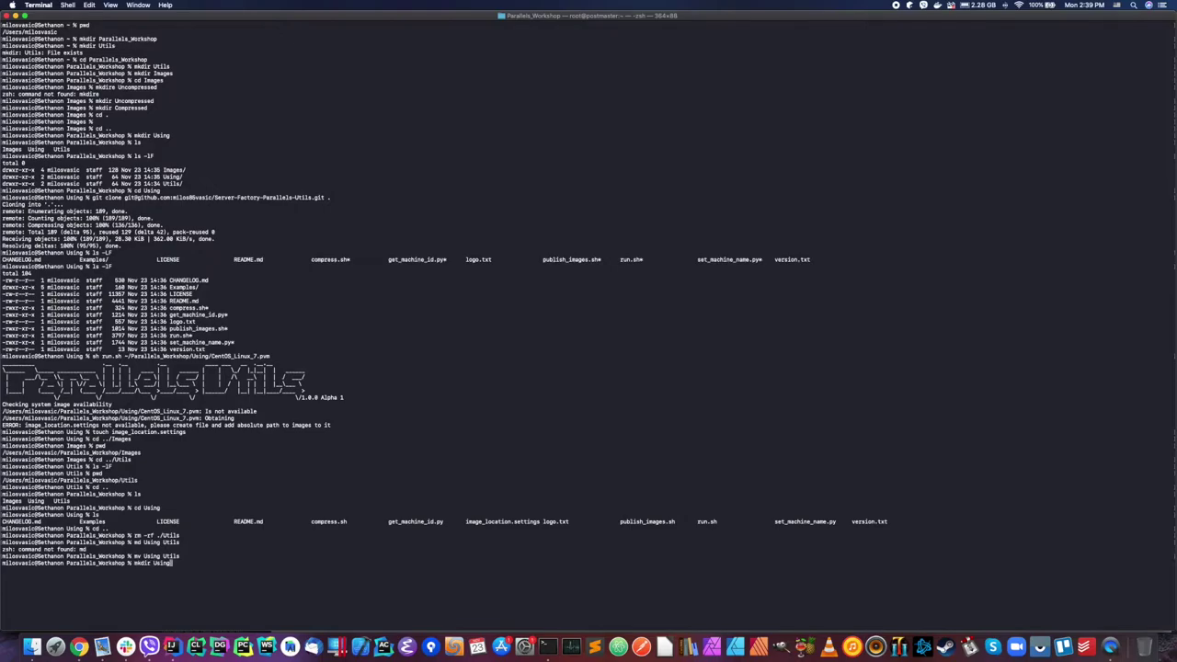
key("Return")
type("cd Utils")
key("Return")
type("ls")
key("Return")
type("ls -lF")
key("Return")
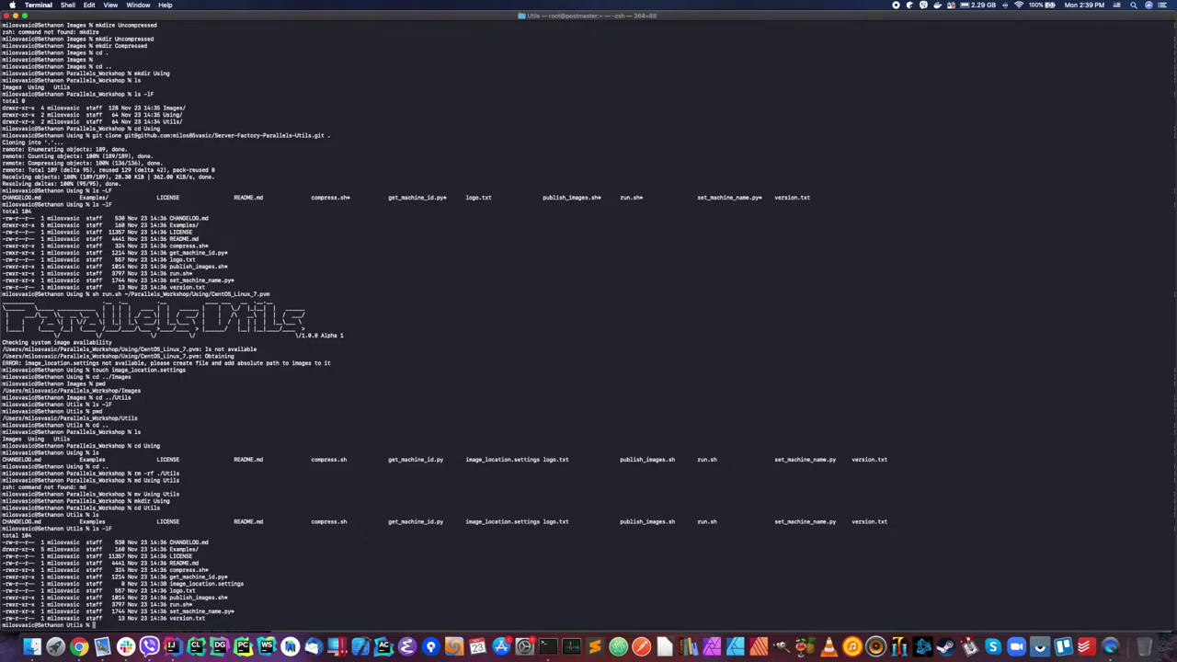
type("vi image")
Step: Paste the Images folder path into image_location.settings in vi and save with :wq
key("Tab")
key("Return")
key("i")
key("super+v")
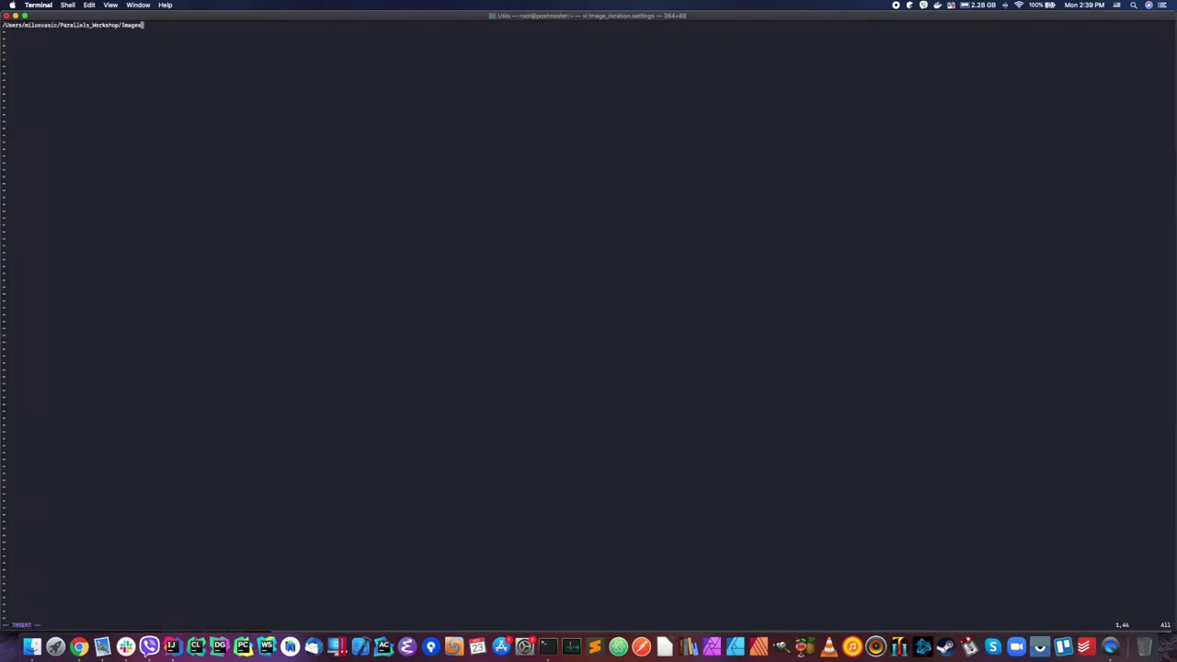
key("Escape")
type(":wq")
key("Return")
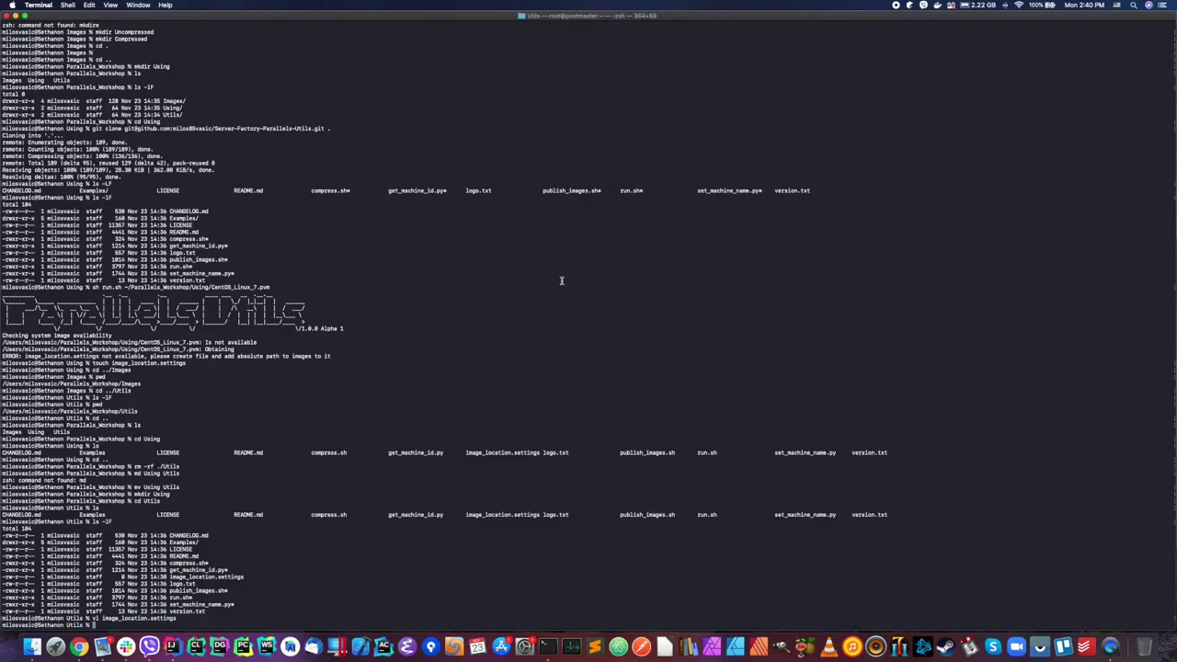
Step: Rerun sh run.sh on CentOS_Linux_7.pvm from command history
type("ls")
key("BackSpace")
key("BackSpace")
type("v")
type("run.sh")
key("BackSpace")
key("BackSpace")
key("BackSpace")
key("BackSpace")
key("BackSpace")
key("BackSpace")
key("BackSpace")
key("BackSpace")
key("BackSpace")
key("BackSpace")
key("Up")
key("Up")
key("Up")
key("Up")
key("Up")
key("Up")
key("Up")
key("Up")
key("Up")
key("Up")
key("Up")
key("Up")
key("Up")
key("Up")
key("Up")
key("Up")
key("Up")
key("Up")
key("Up")
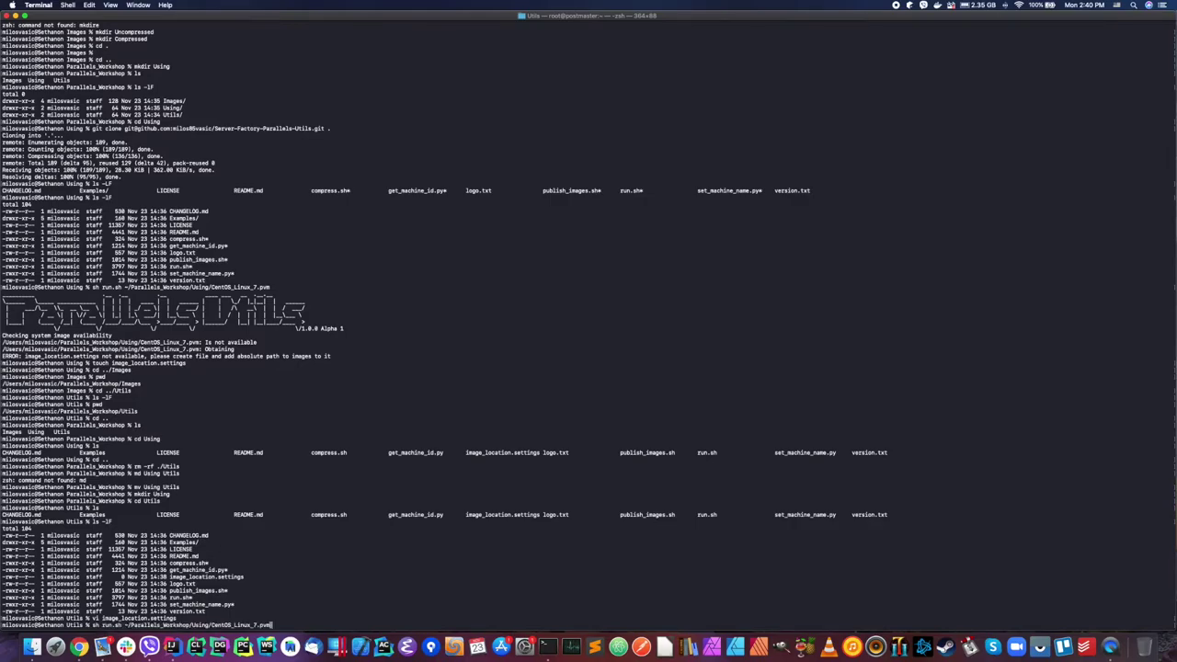
key("Return")
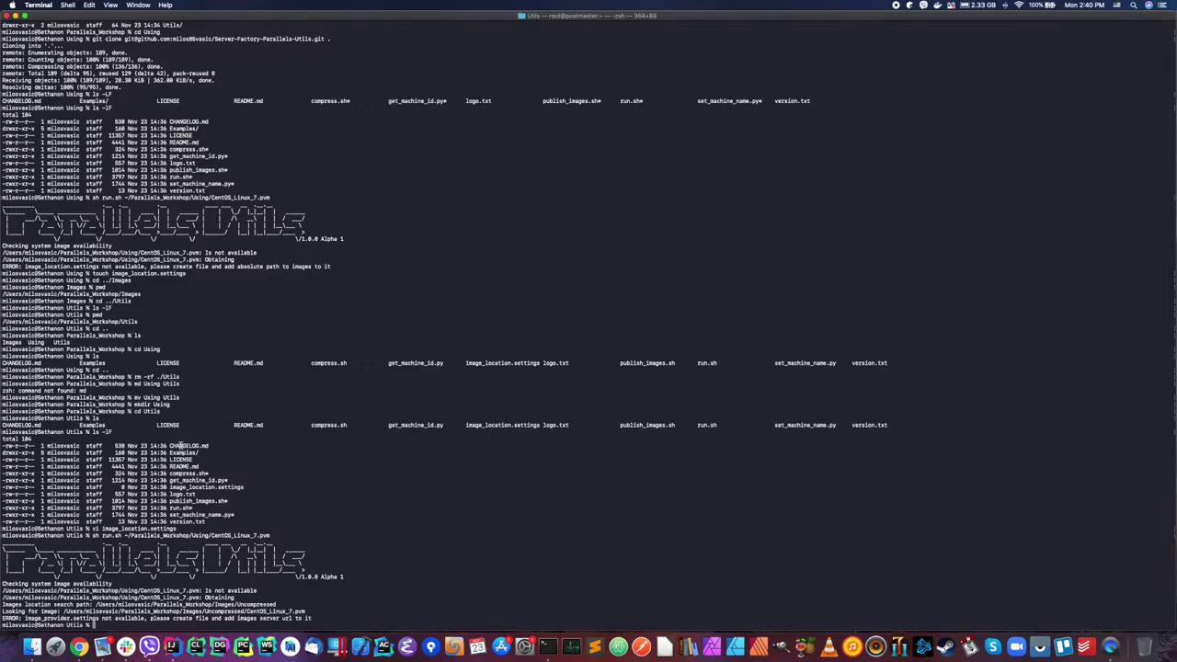
Step: Copy the missing file name image_provider.settings from the error message
left_click_drag(24, 618, 96, 617)
right_click(61, 619)
left_click(81, 562)
left_click(386, 552)
Step: Create the image_provider.setting file with touch and open it in vi
type("touch")
key("super+v")
key("Return")
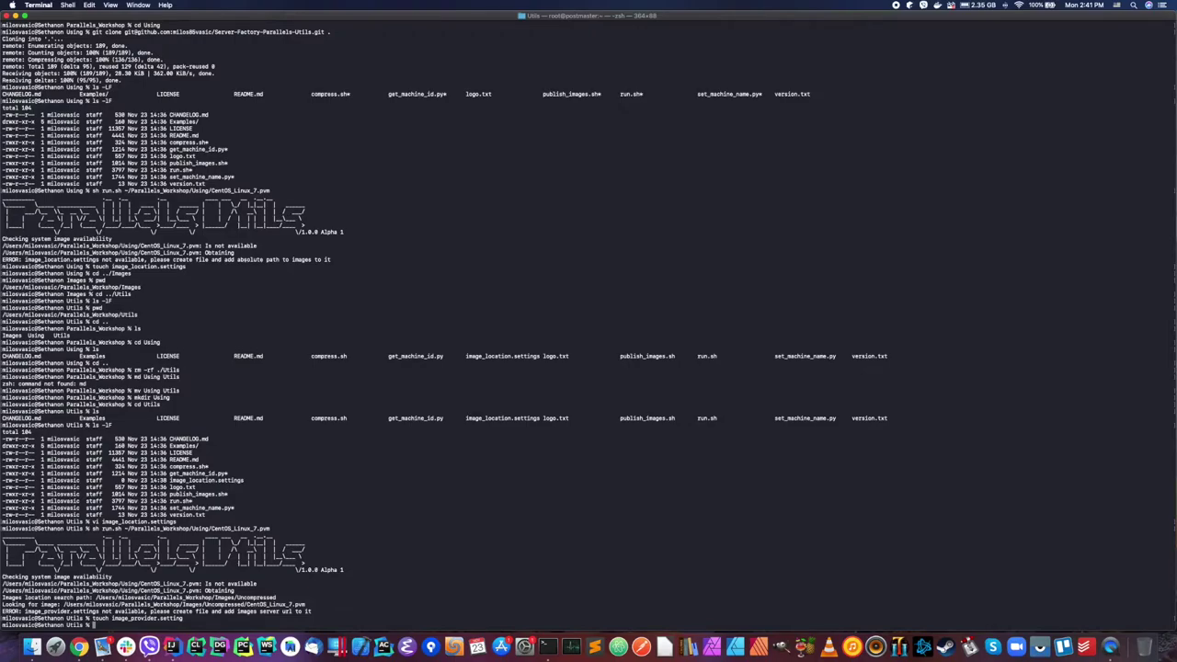
type("vi")
key("BackSpace")
key("BackSpace")
type("vi image_p")
key("Tab")
key("Return")
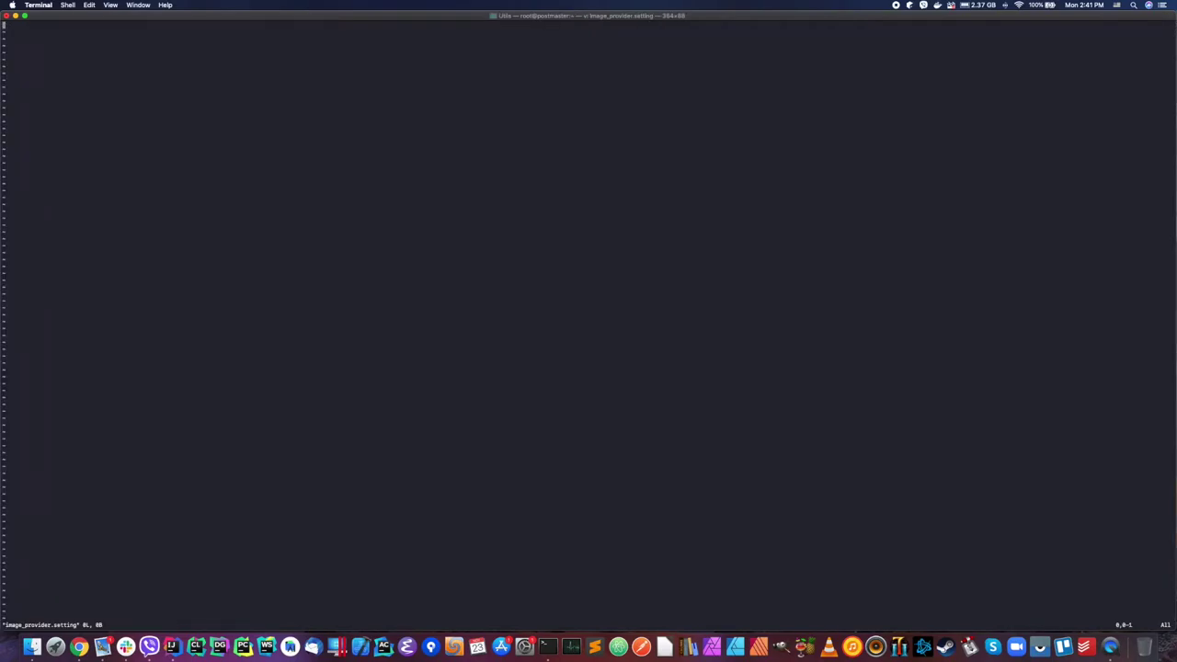
key("super+Tab")
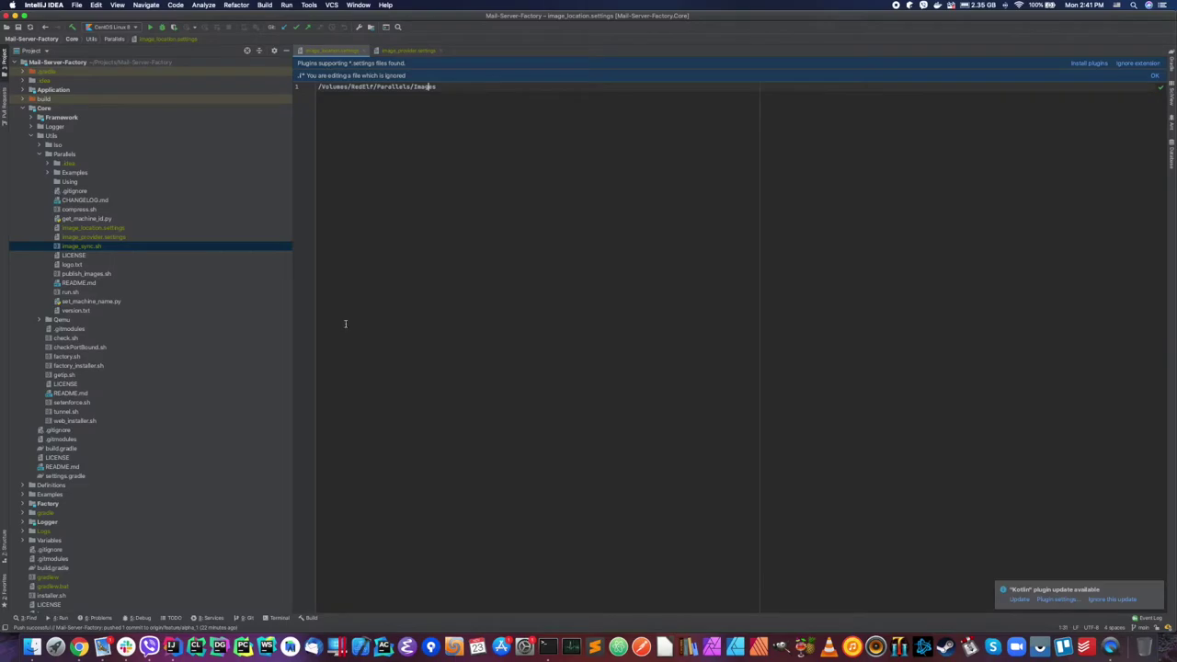
left_click(432, 52)
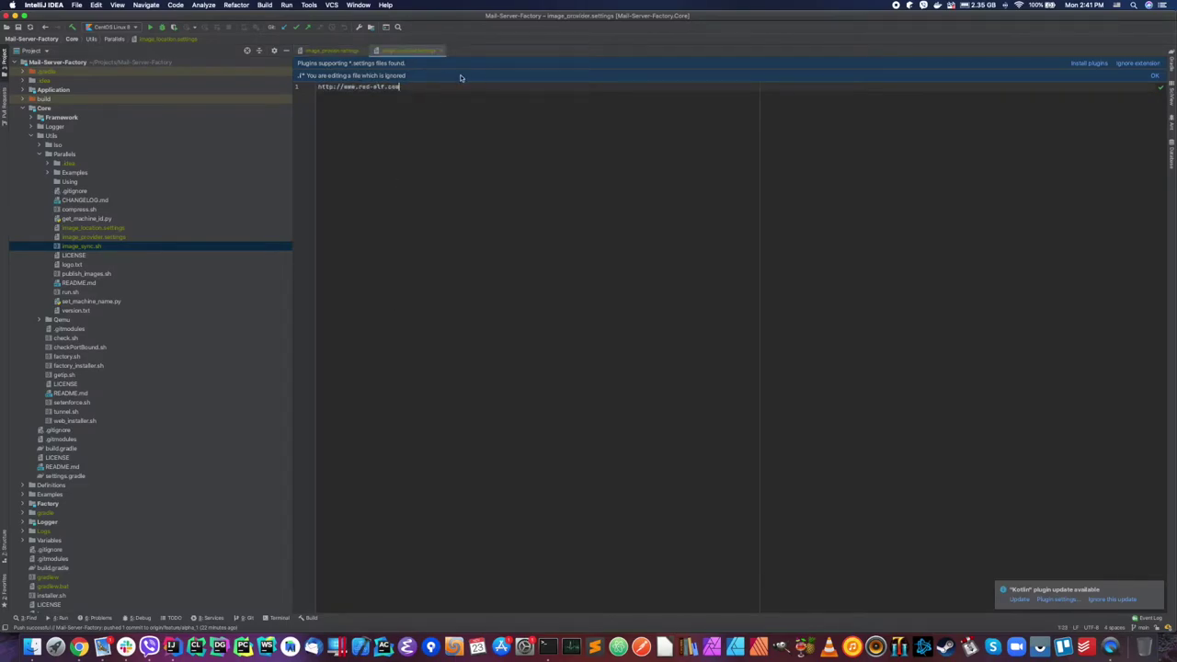
key("super+a")
key("super+Tab")
key("super+v")
key("Escape")
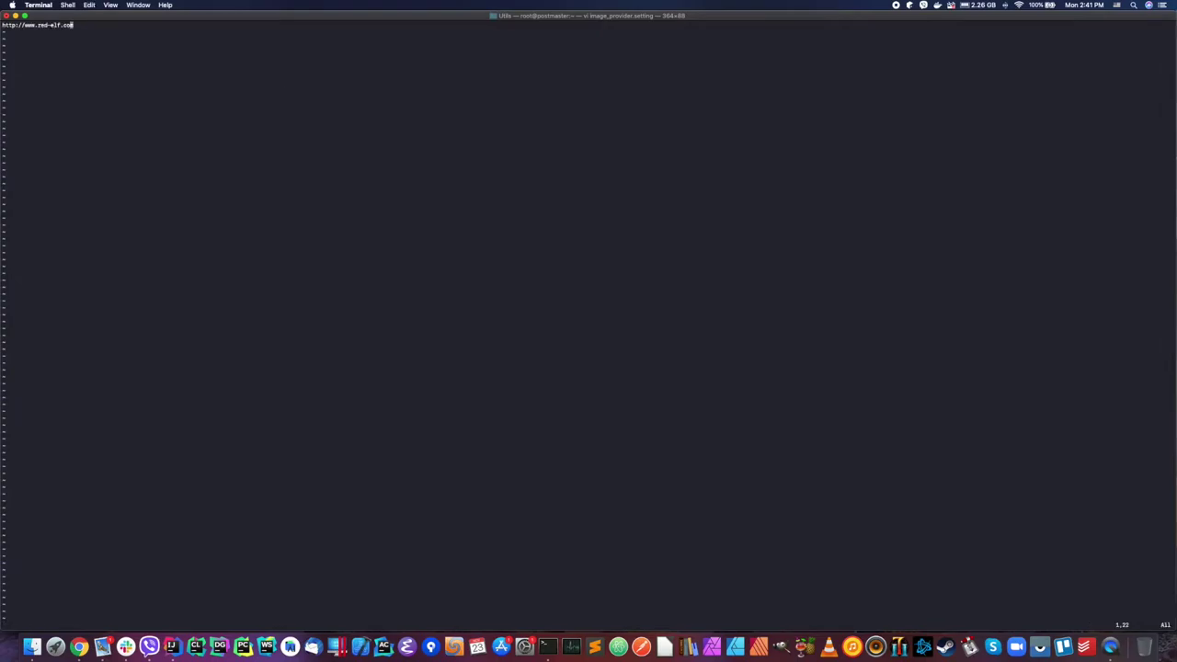
type(":wq")
key("Return")
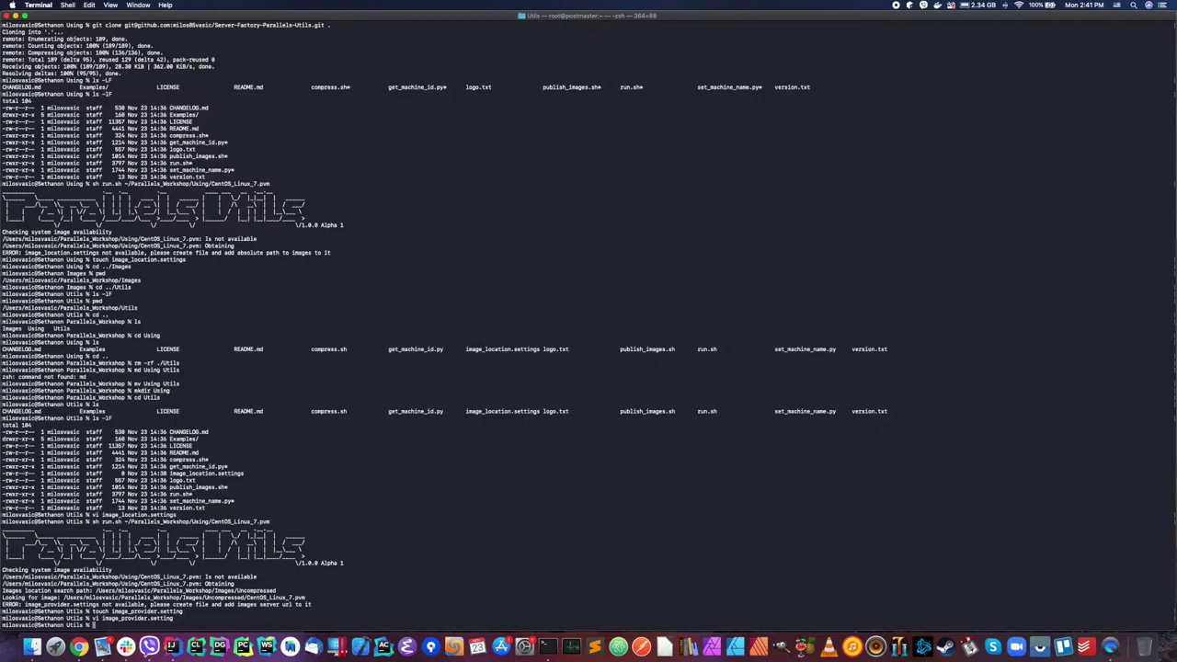
Step: List the Utils folder with ls -lF and rerun run.sh on CentOS_Linux_7.pvm twice
type("ls -lF")
key("Return")
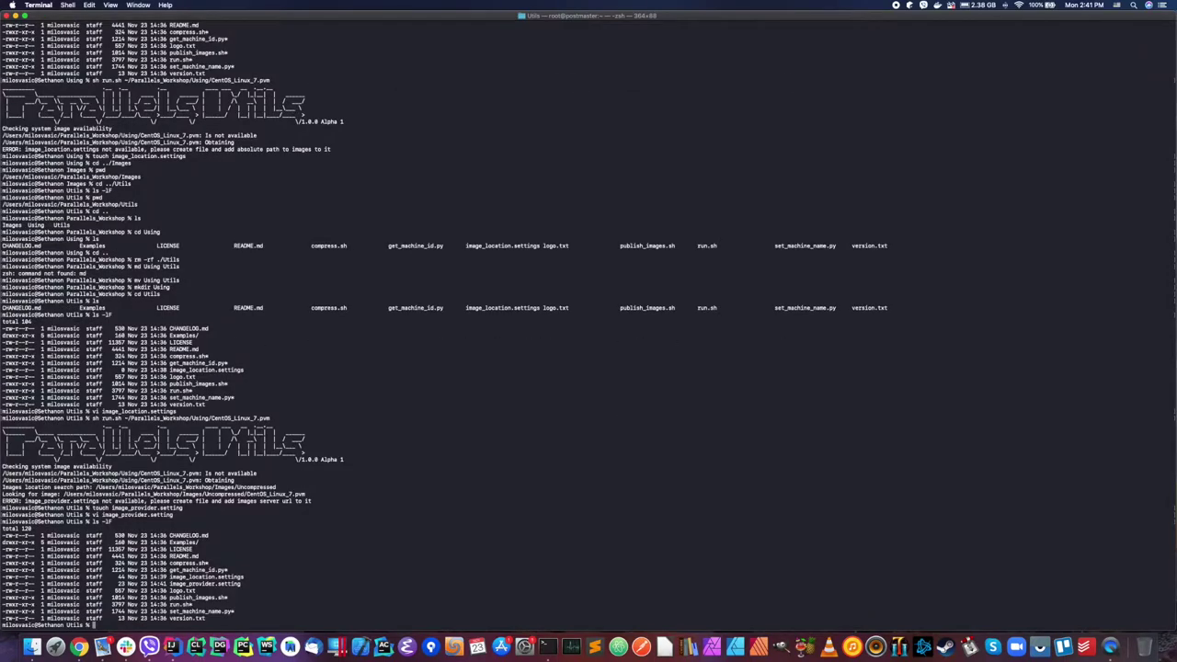
key("Up")
key("Up")
key("Up")
key("Up")
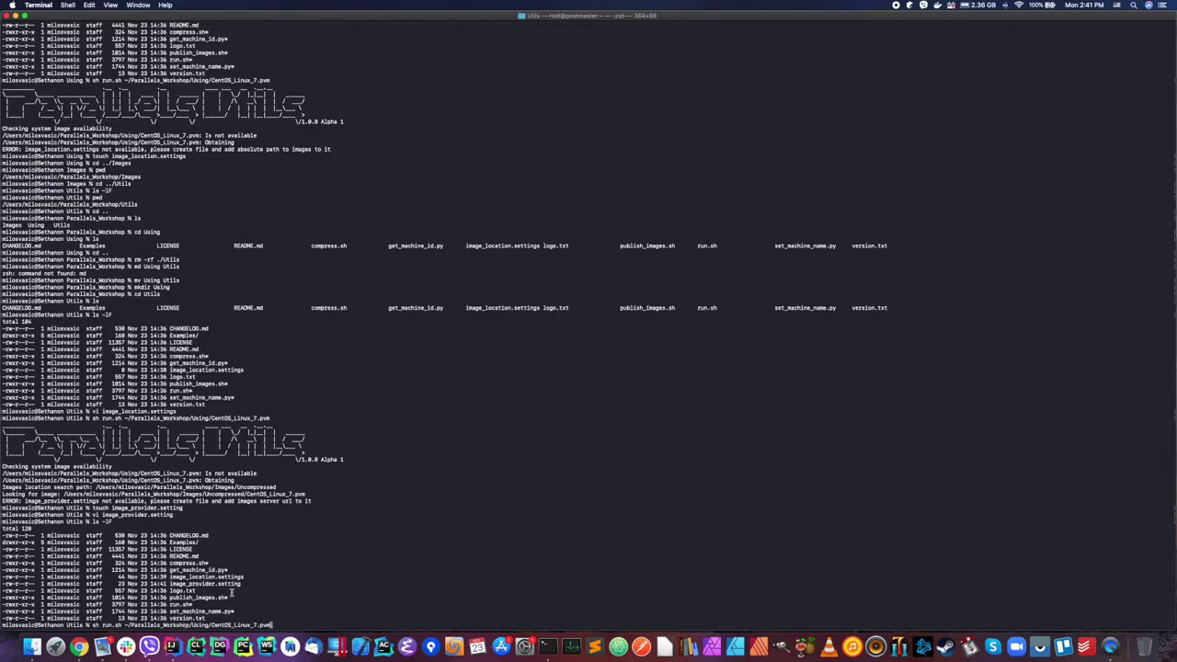
left_click_drag(211, 625, 271, 626)
key("Right")
key("Return")
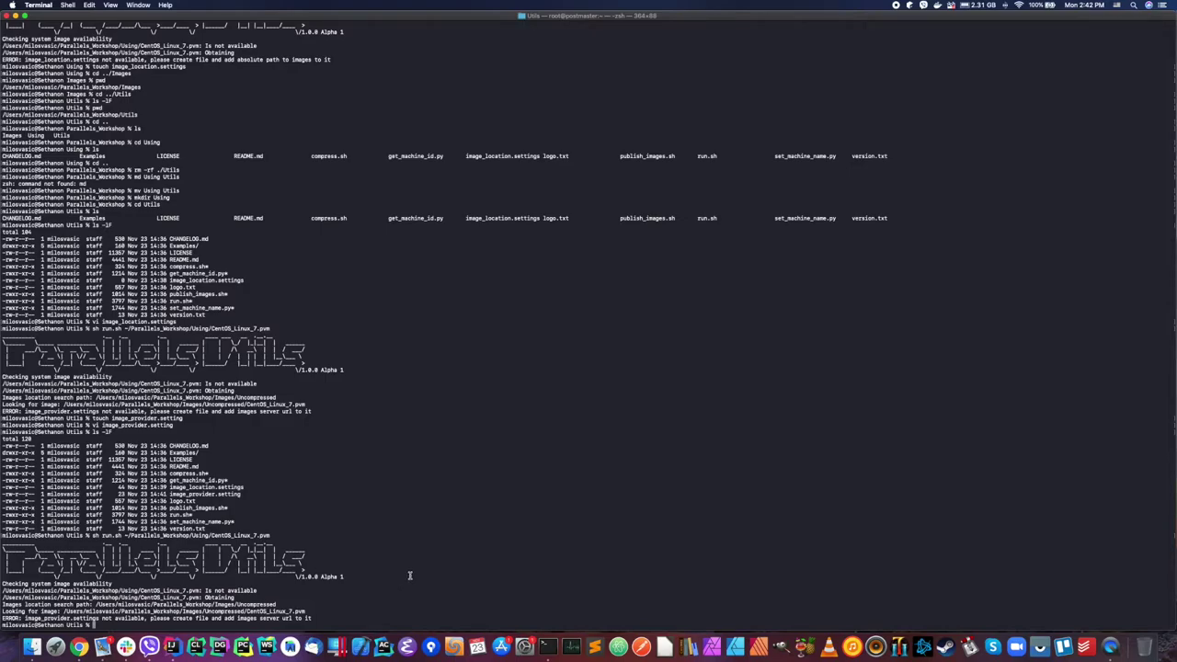
type("ls -lF")
key("Return")
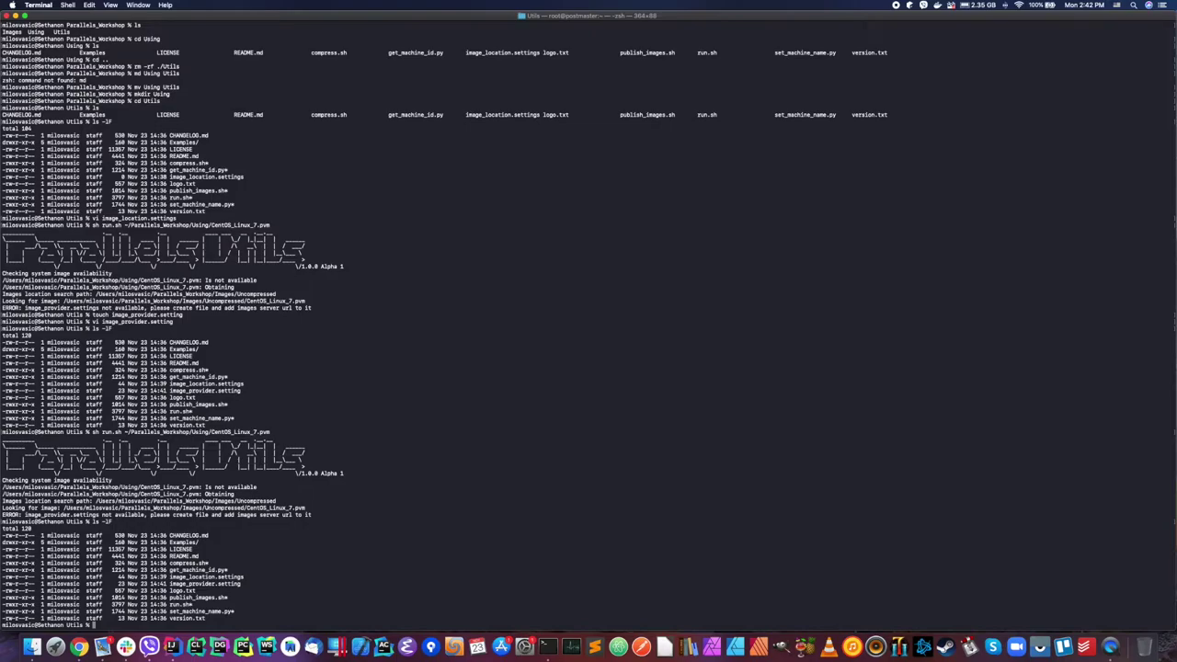
key("Up")
key("Up")
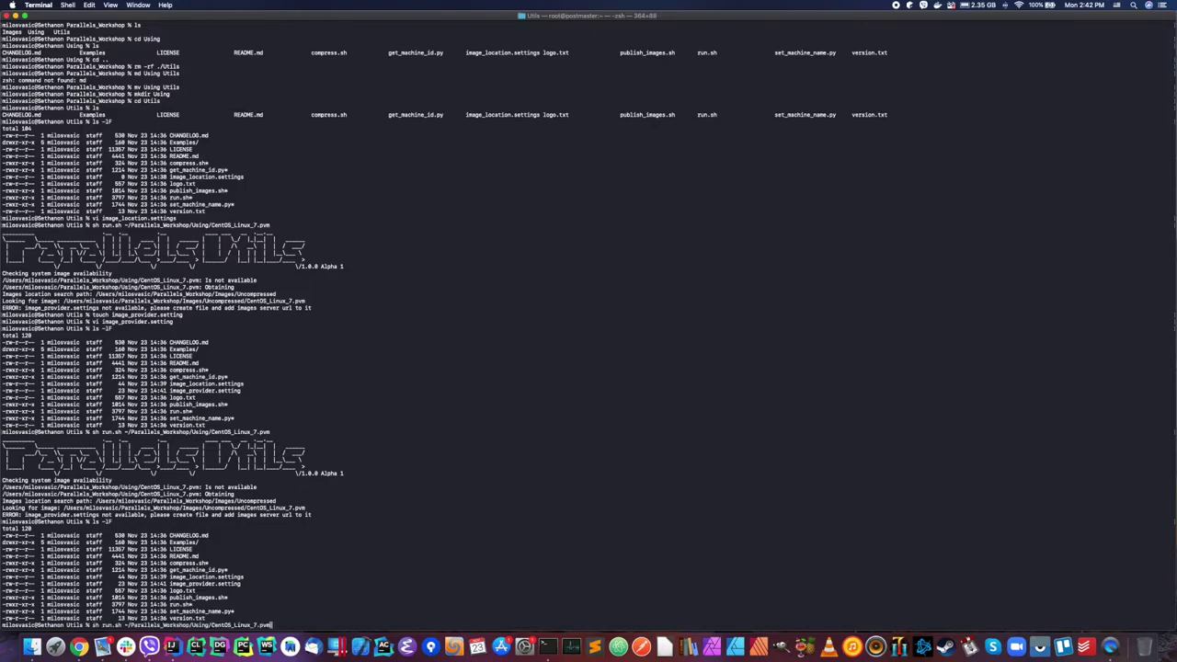
key("Return")
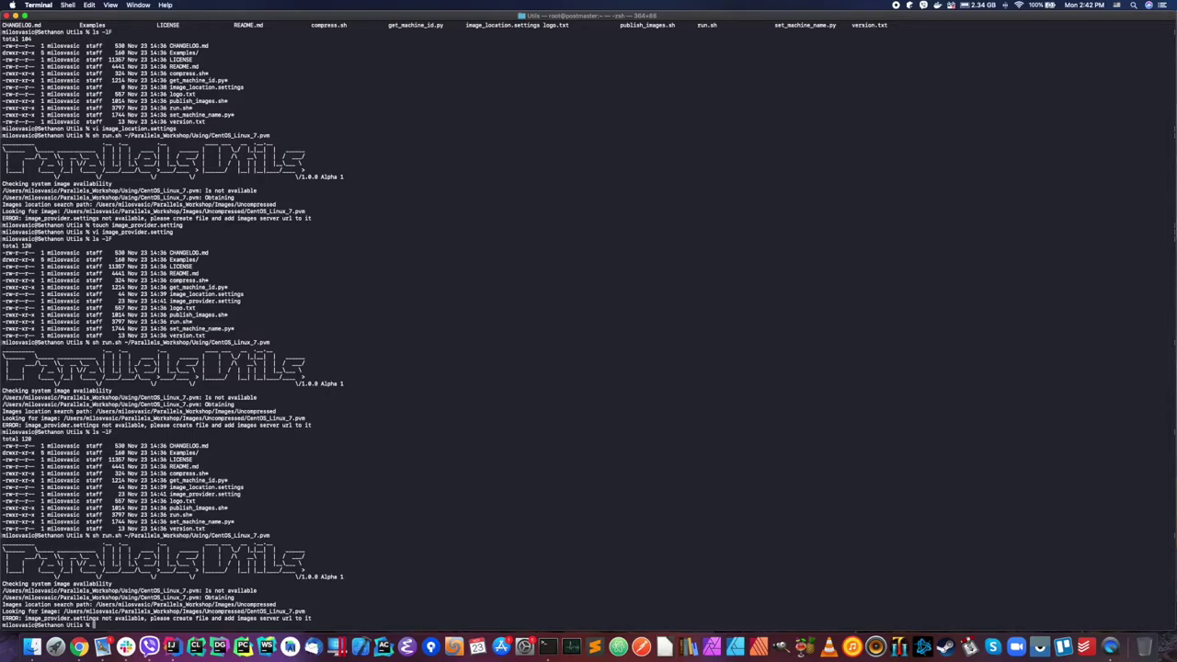
Step: Copy the missing image_provider.settings name and check it with the file command
left_click_drag(26, 618, 110, 618)
right_click(96, 618)
left_click(120, 564)
type("file")
key("super+v")
key("Return")
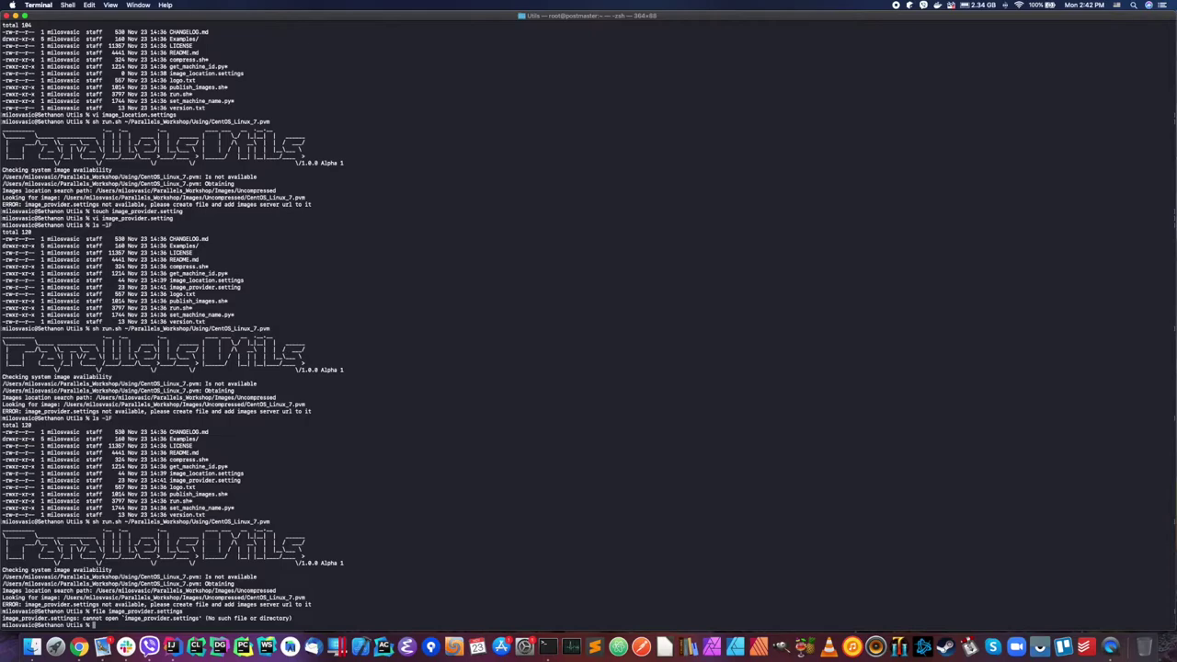
Step: Rename image_provider.setting to image_provider.settings and rerun run.sh to start the download
type("mv image_p")
key("Tab")
type("image_provider.settings")
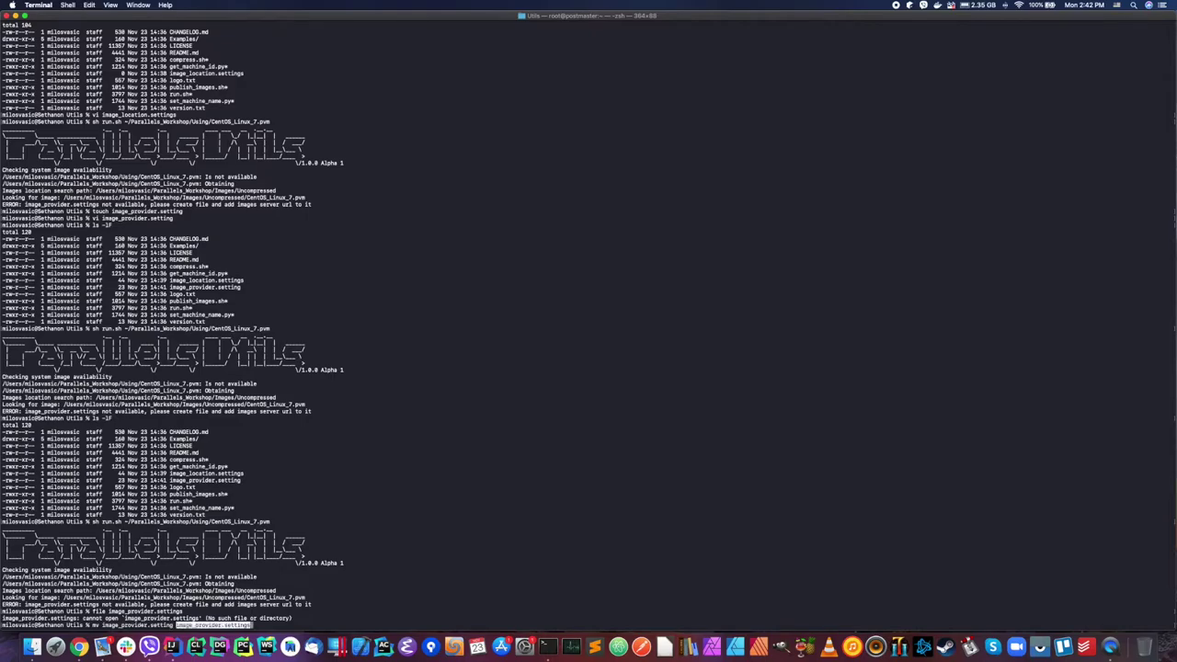
key("Return")
key("Up")
key("Up")
key("Up")
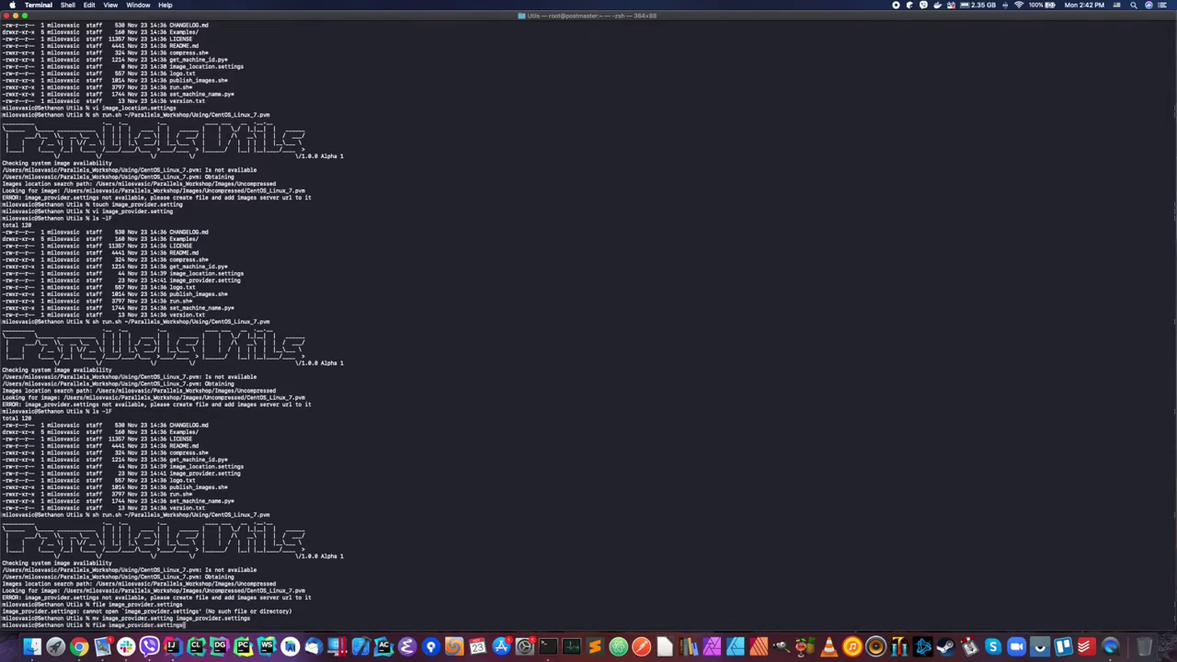
key("Return")
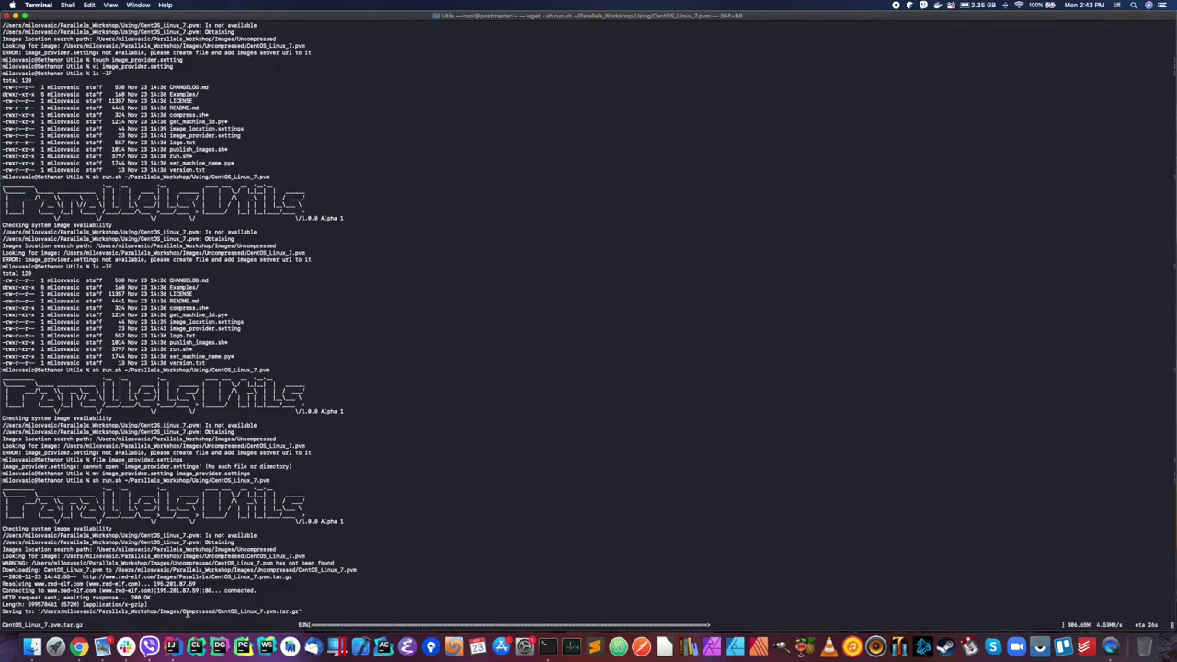
Step: Highlight the Images/Compressed save location in wget's 'Saving to:' line during the download
double_click(176, 610)
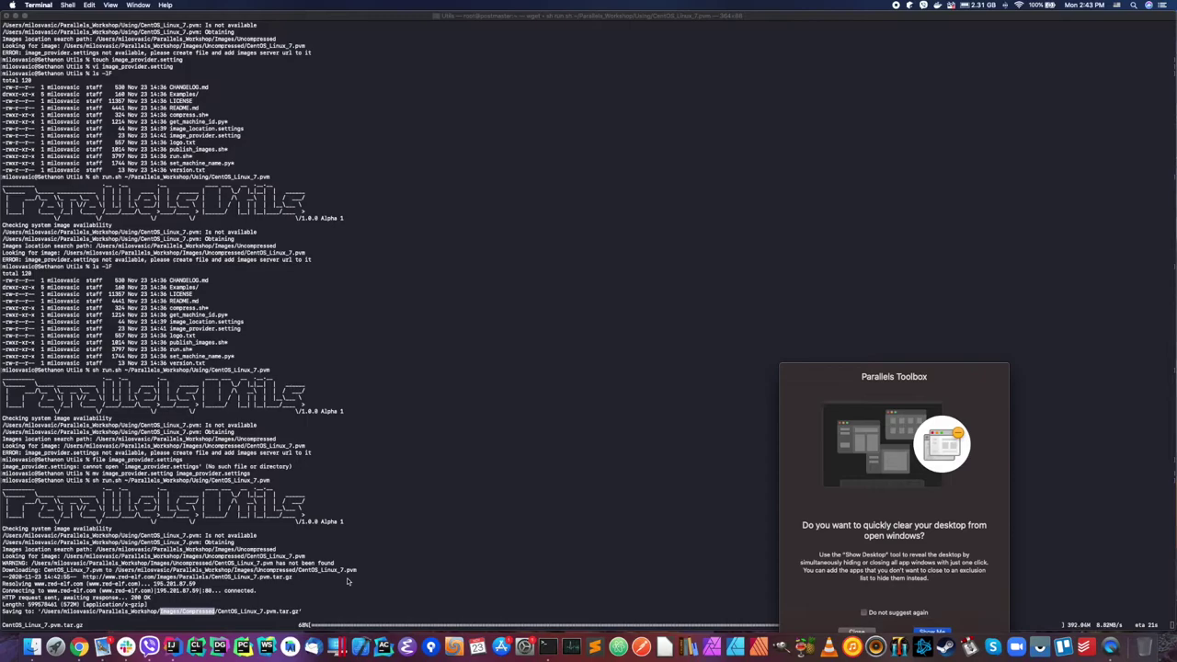
Step: Dismiss the Parallels Toolbox popup while the CentOS_Linux_7 download completes
left_click(868, 632)
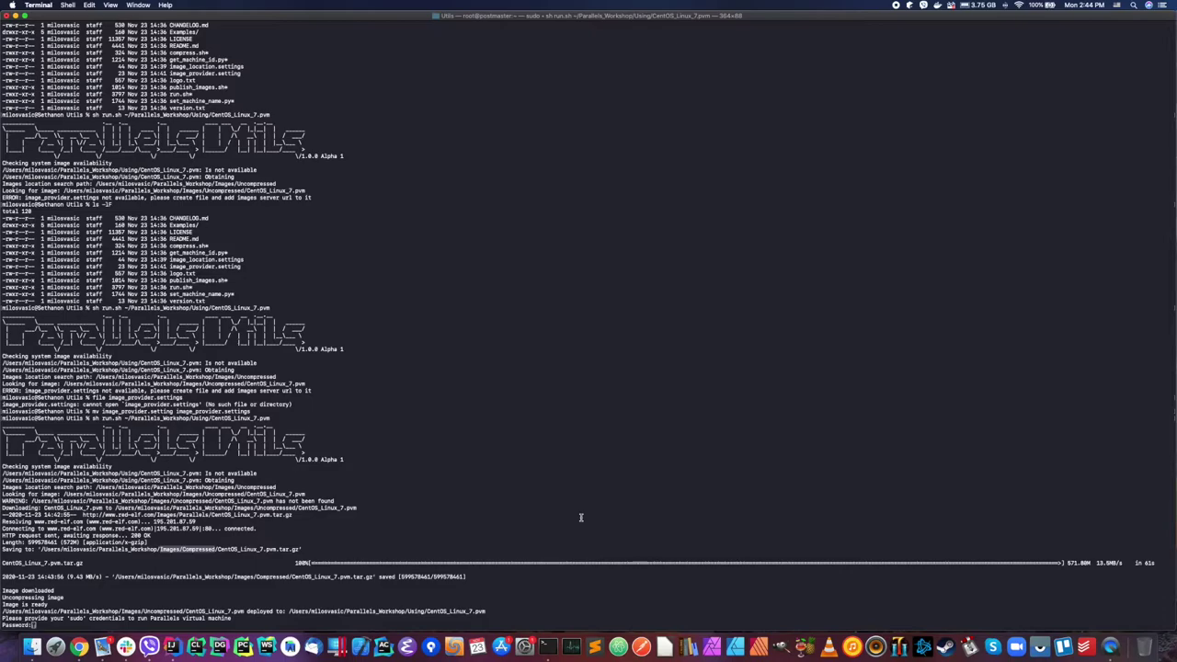
Step: Submit the sudo password and highlight the new machine ID in the output
left_click(593, 575)
key("Return")
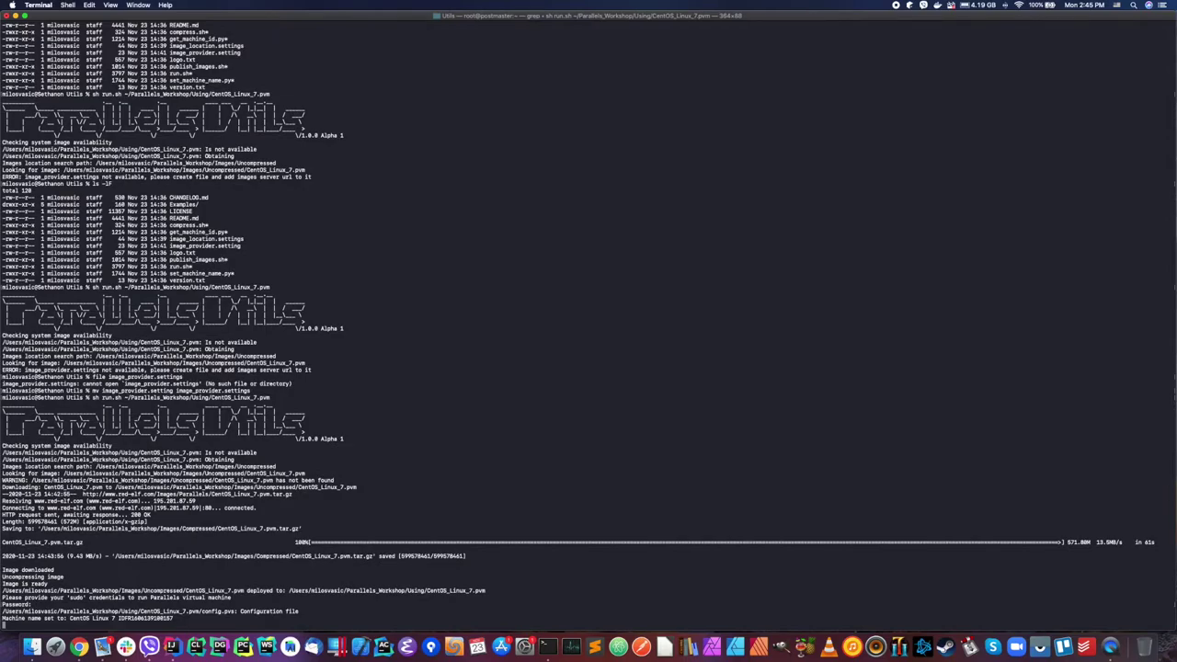
left_click_drag(120, 618, 167, 618)
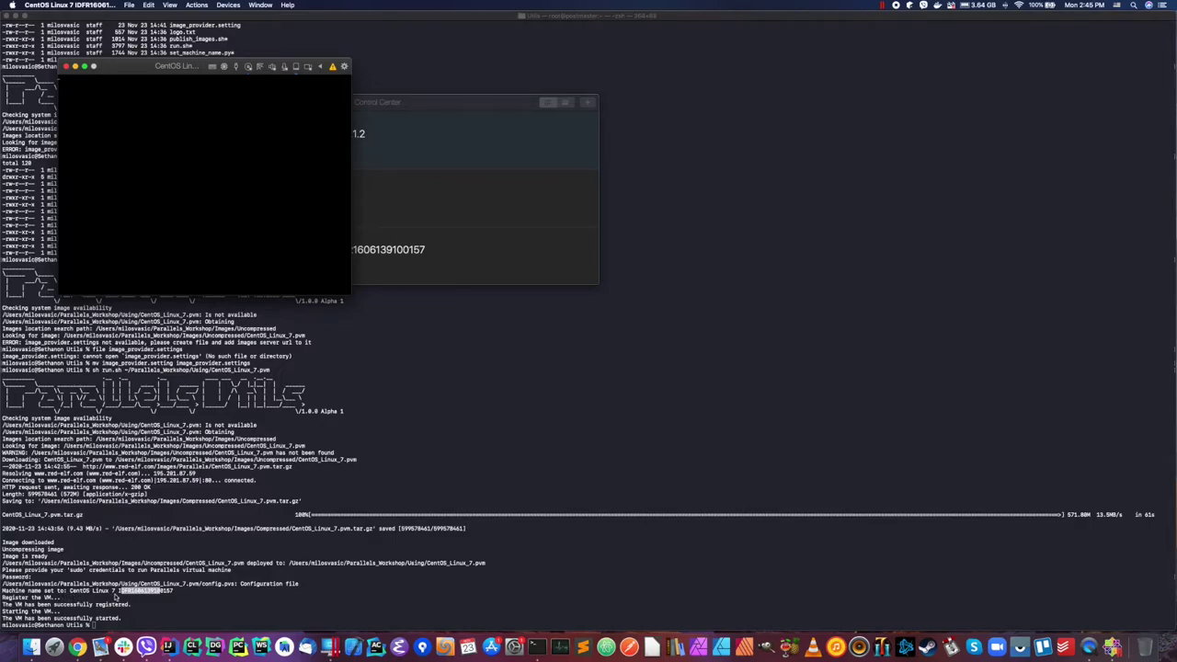
left_click(125, 593)
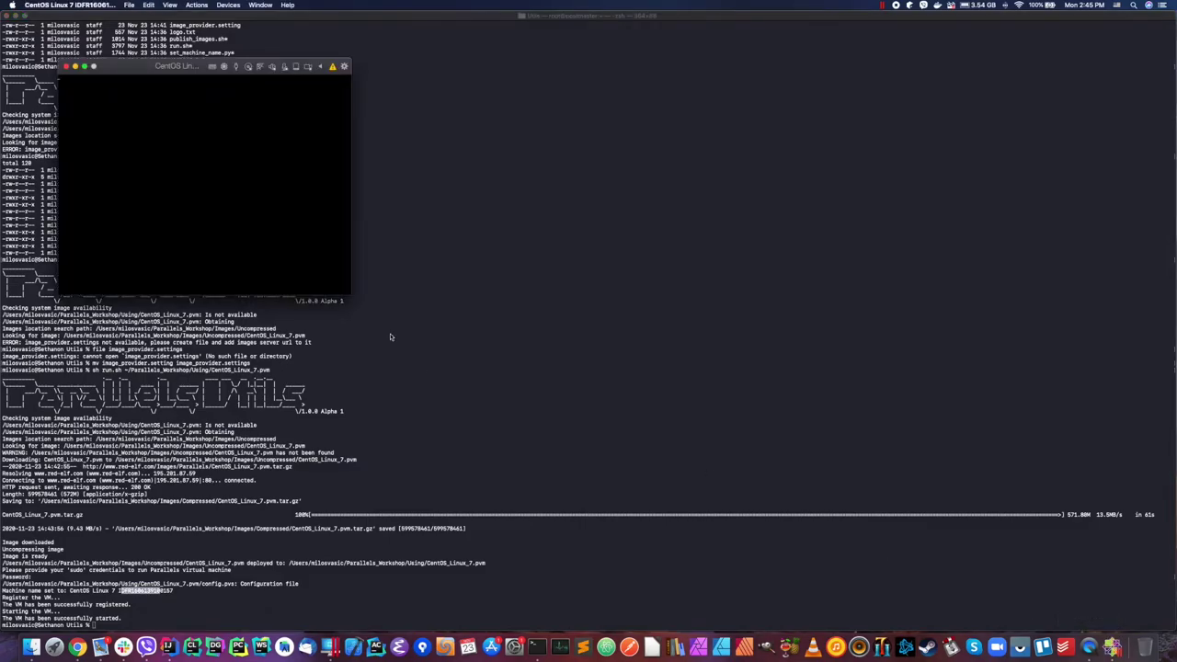
Step: Move and enlarge the CentOS VM window, log in as root, and shut it down
left_click_drag(175, 67, 294, 145)
left_click_drag(470, 370, 743, 573)
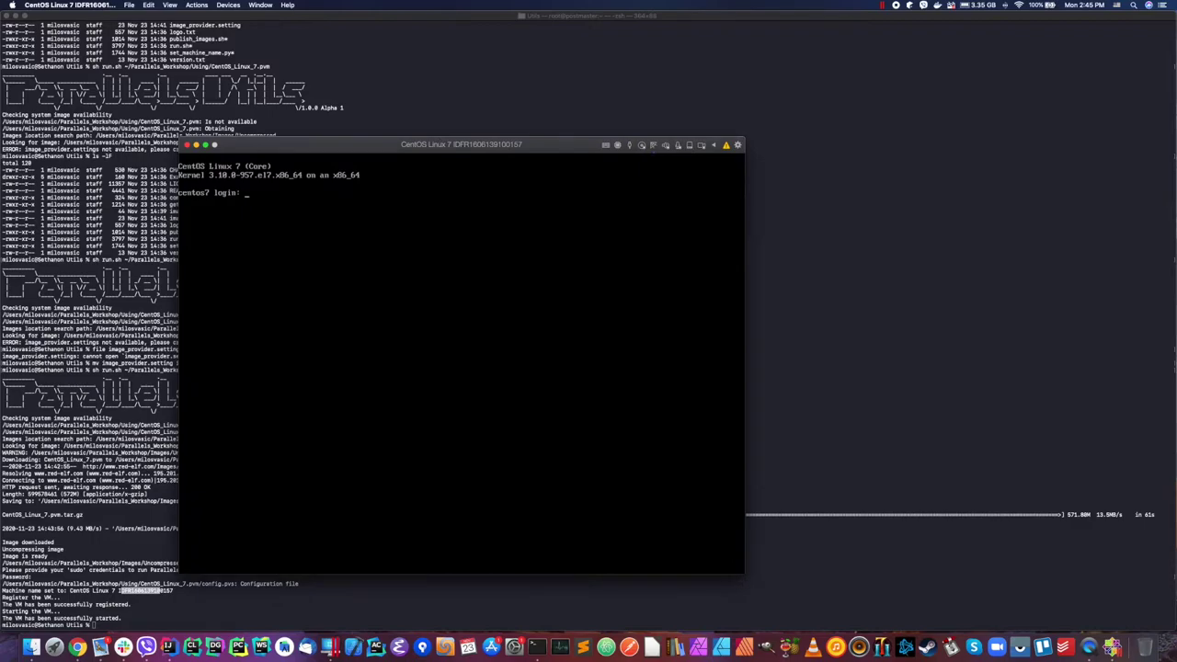
type("root")
key("Return")
key("Return")
type("clear")
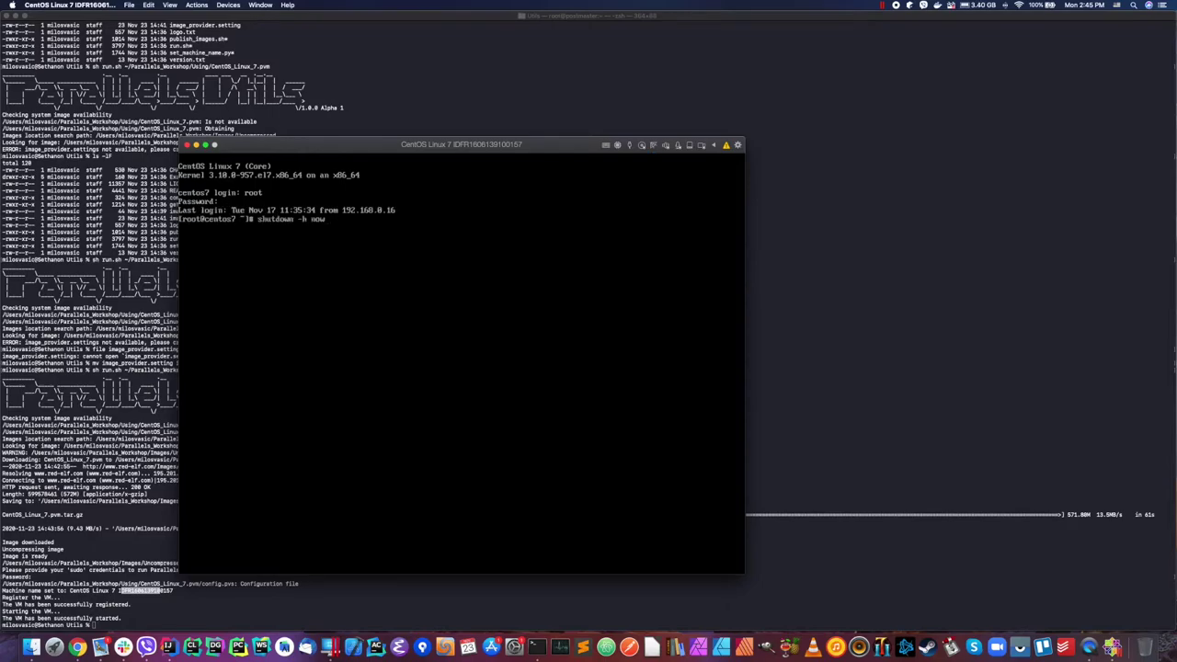
key("Return")
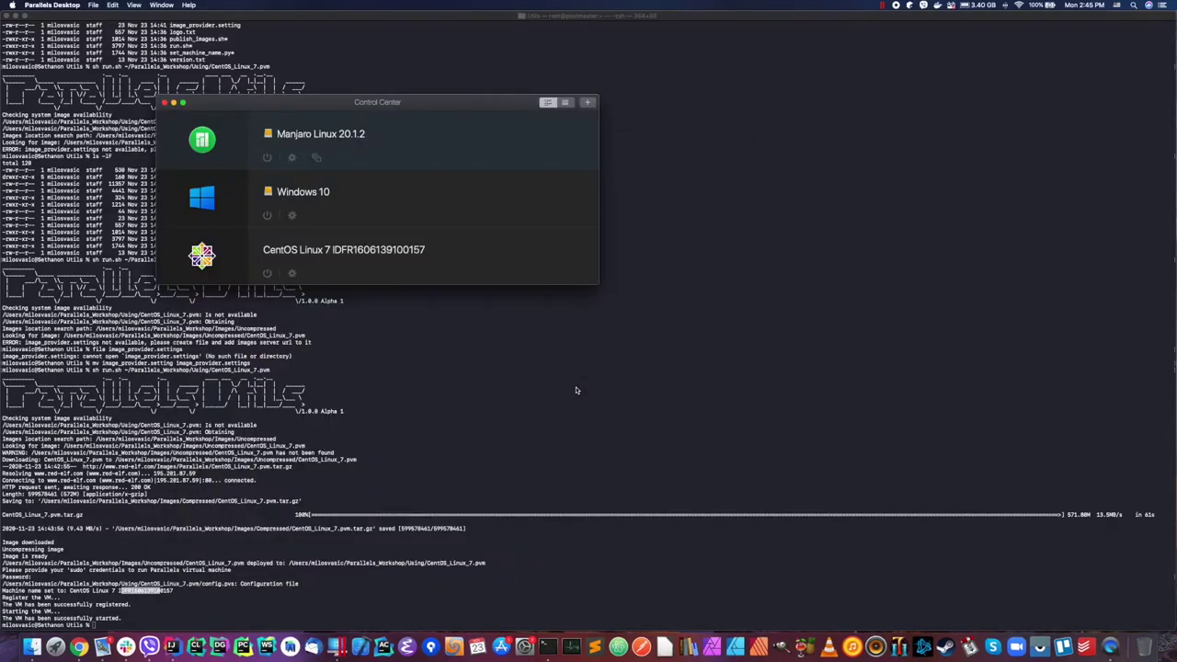
left_click(446, 384)
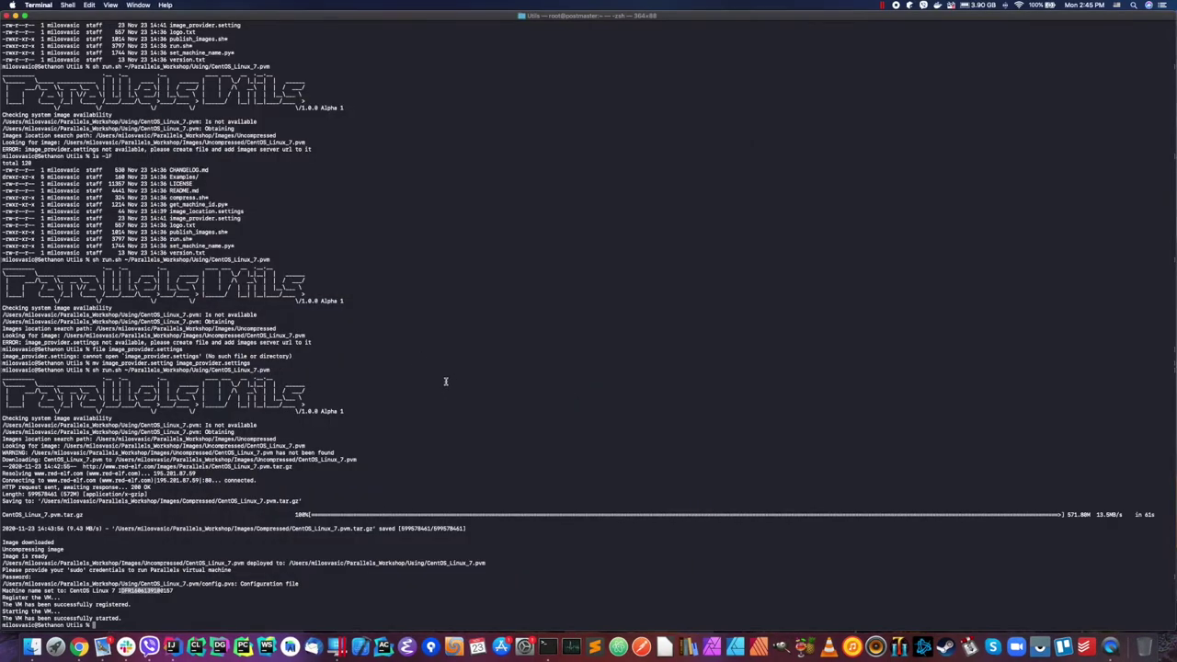
Step: Rerun sh run.sh ~/Parallels_Workshop/Using/CentOS_Linux_7.pvm from history
key("Up")
key("Return")
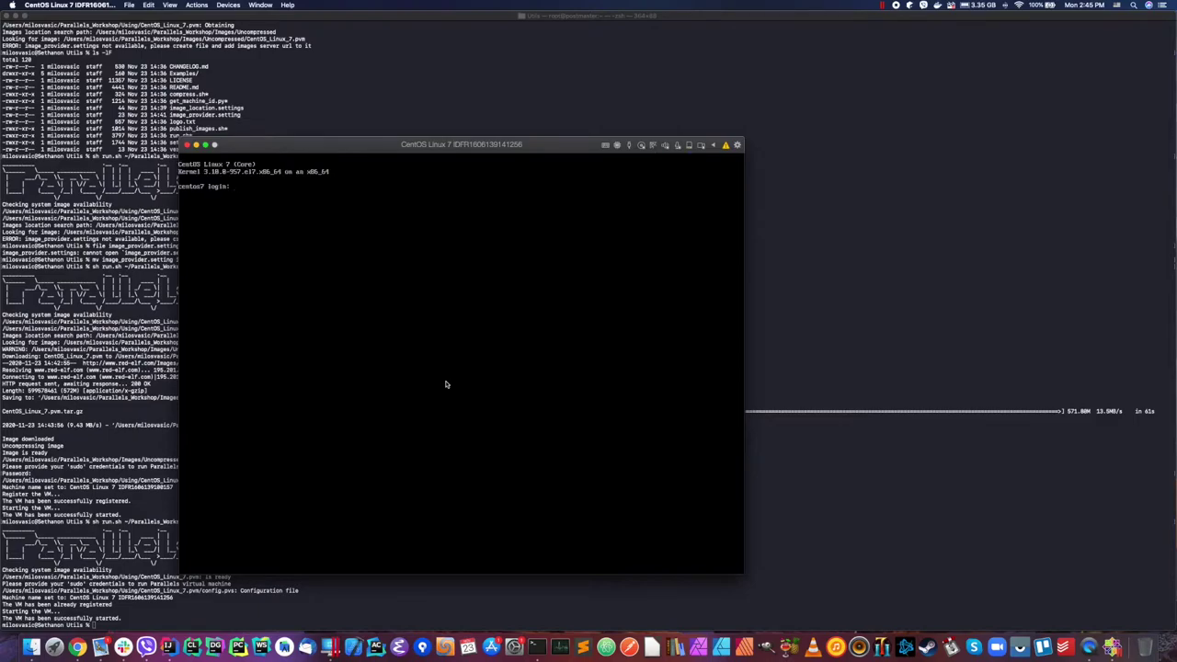
Step: Log into the CentOS VM console as root and run shutdown -h now
left_click(425, 376)
type("root")
key("Return")
key("Return")
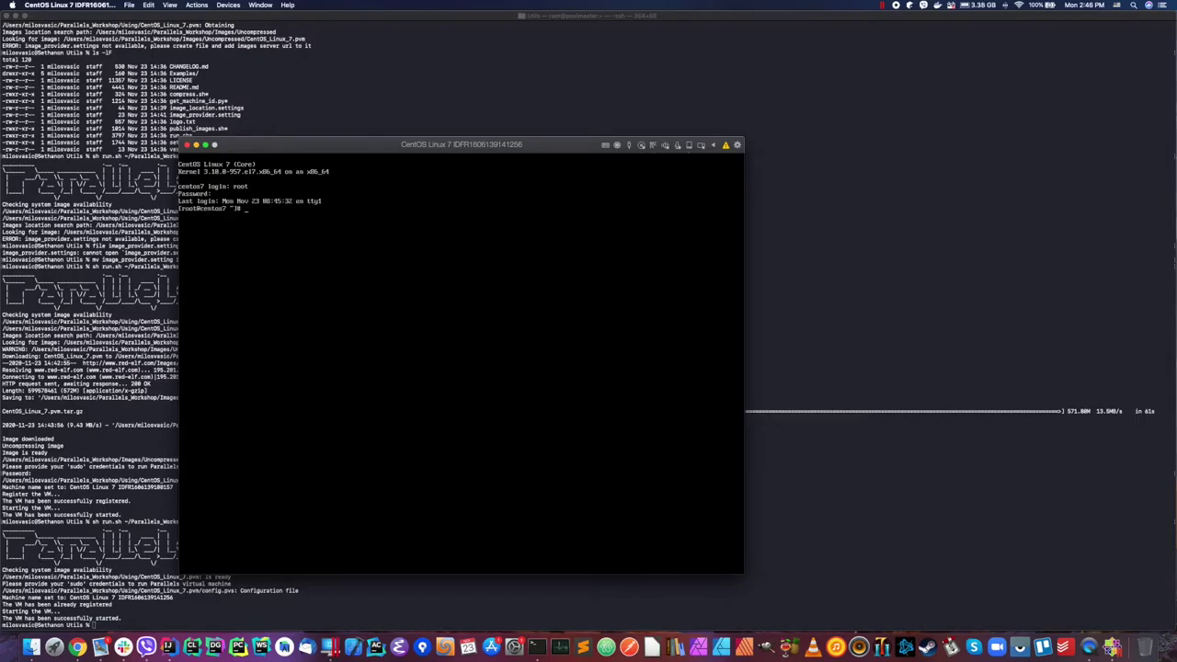
type("shutdown -h now")
key("Return")
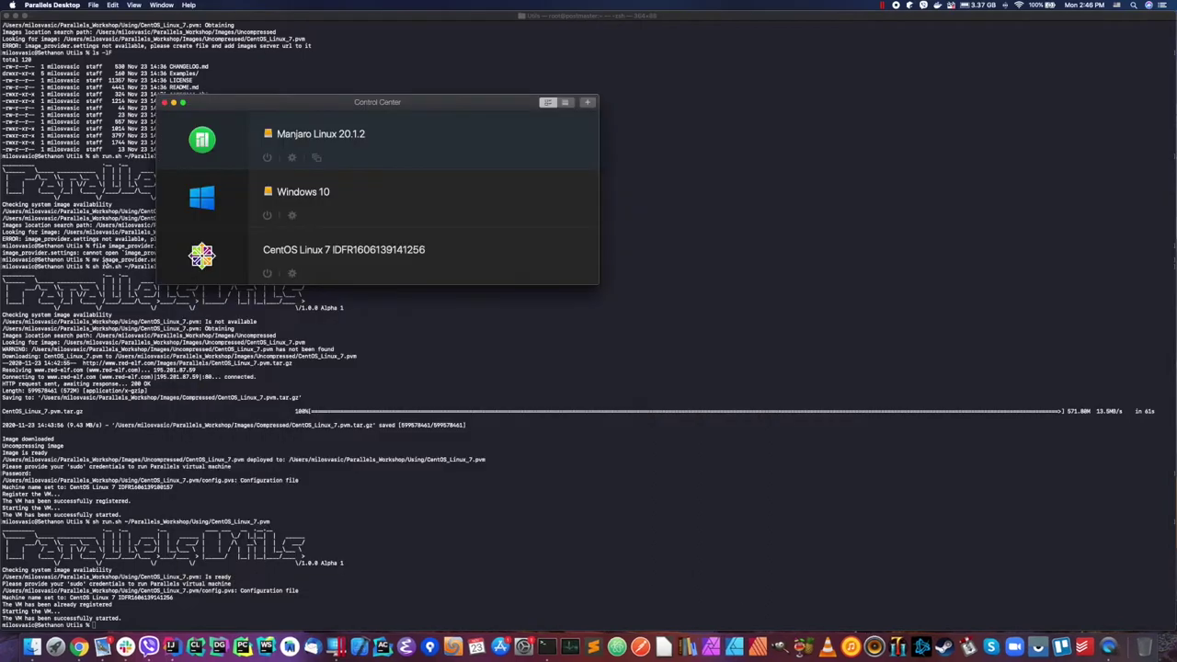
Step: Arrange the RedElf and Documents Finder windows beside Control Center, Documents in front
left_click(103, 648)
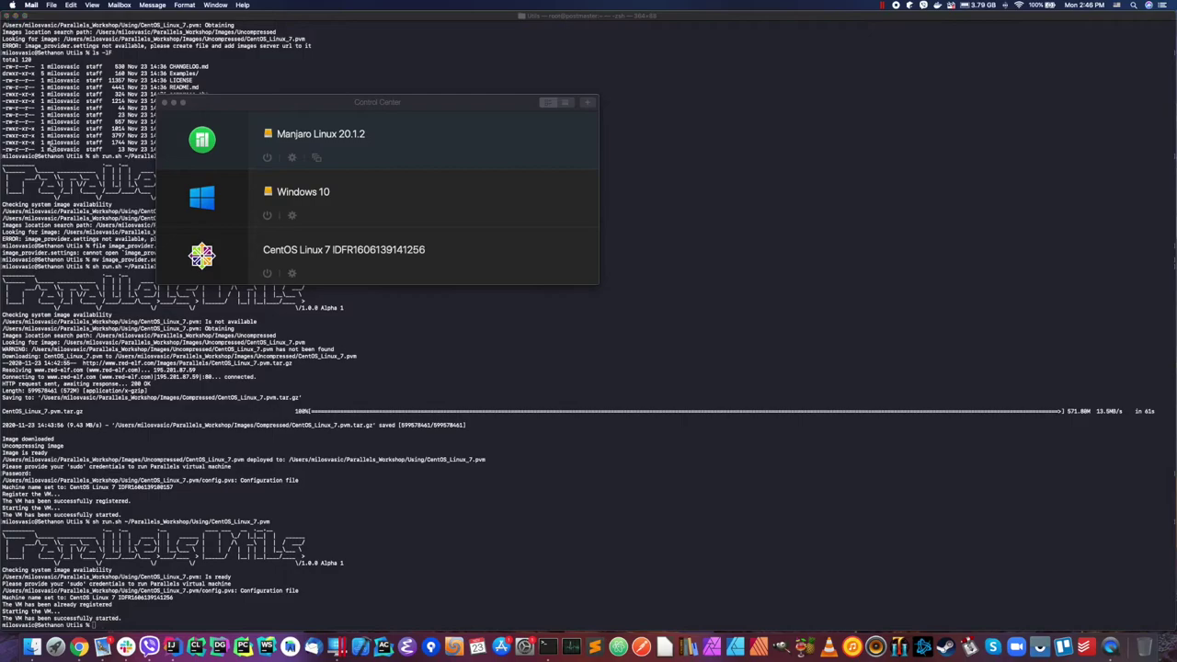
left_click(32, 647)
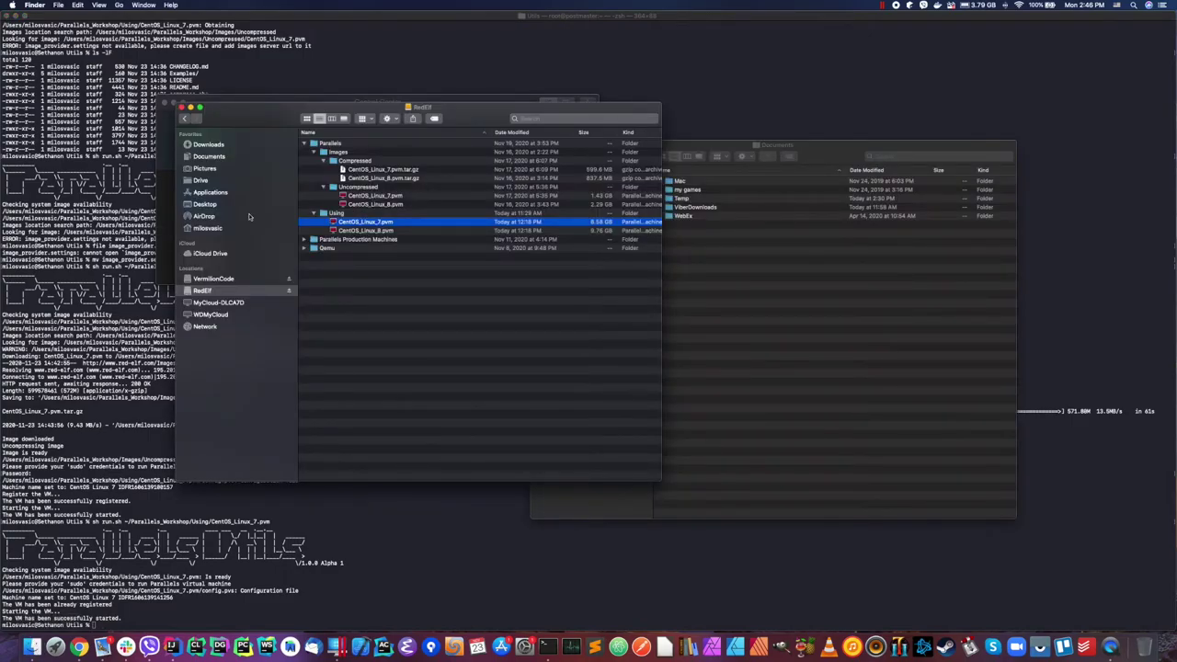
left_click_drag(339, 112, 306, 142)
left_click(333, 105)
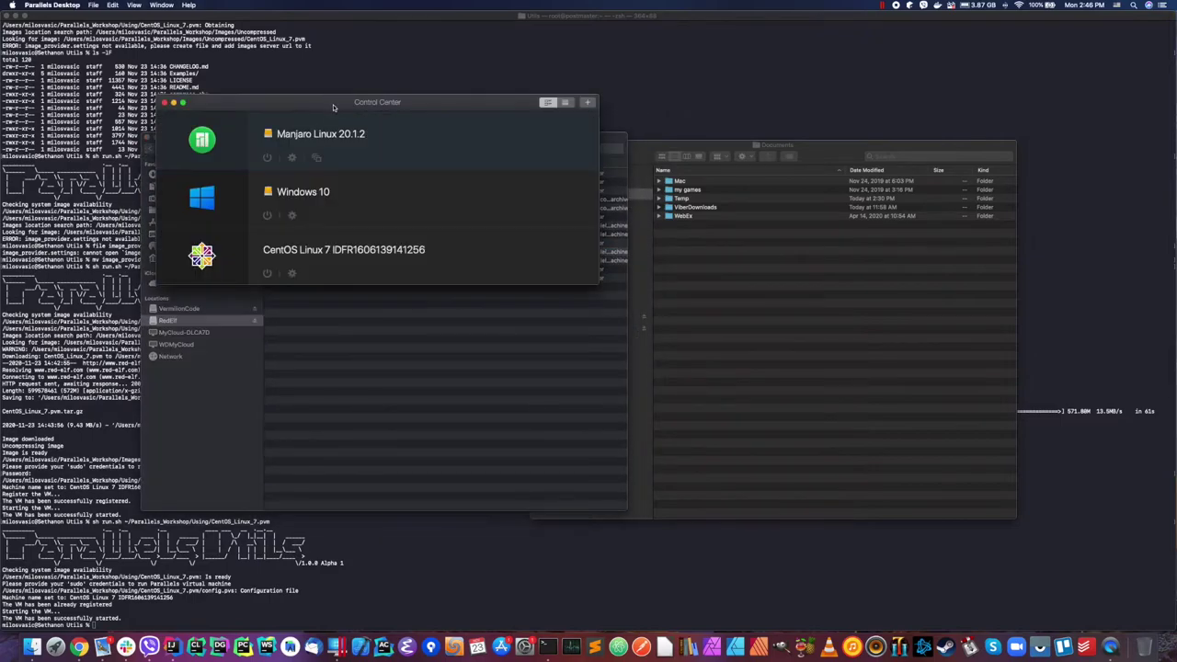
left_click(828, 296)
left_click_drag(828, 149, 644, 147)
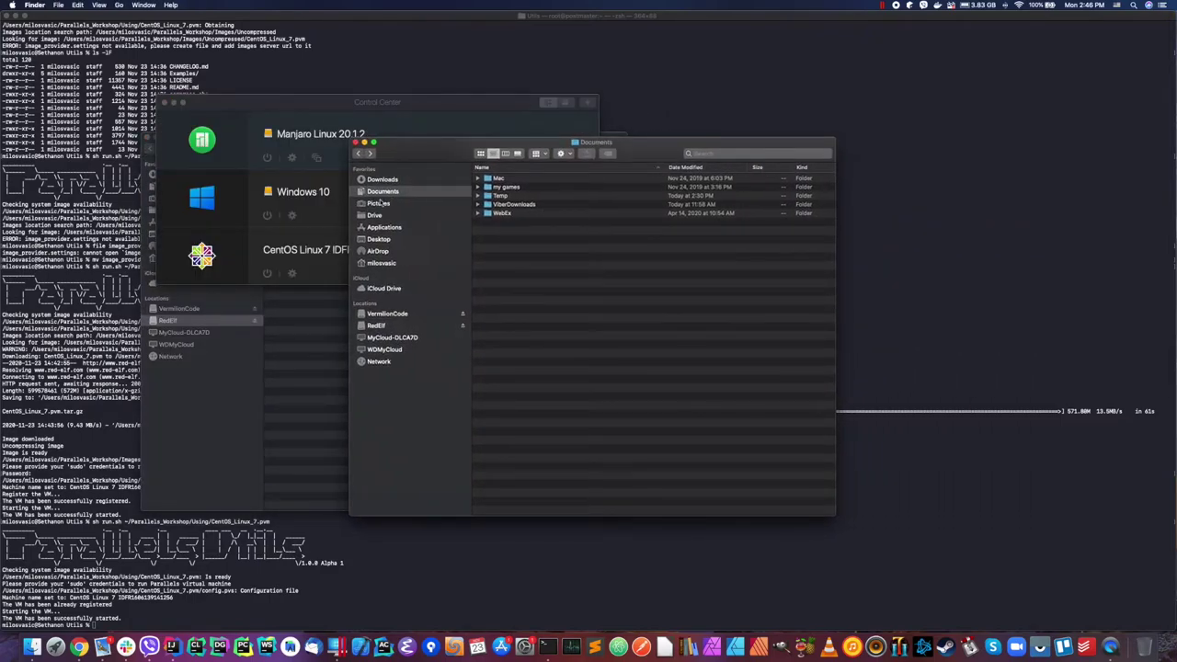
Step: Open home > Parallels_Workshop and expand Images and Compressed to CentOS_Linux_7.pvm.tar.gz
left_click(380, 263)
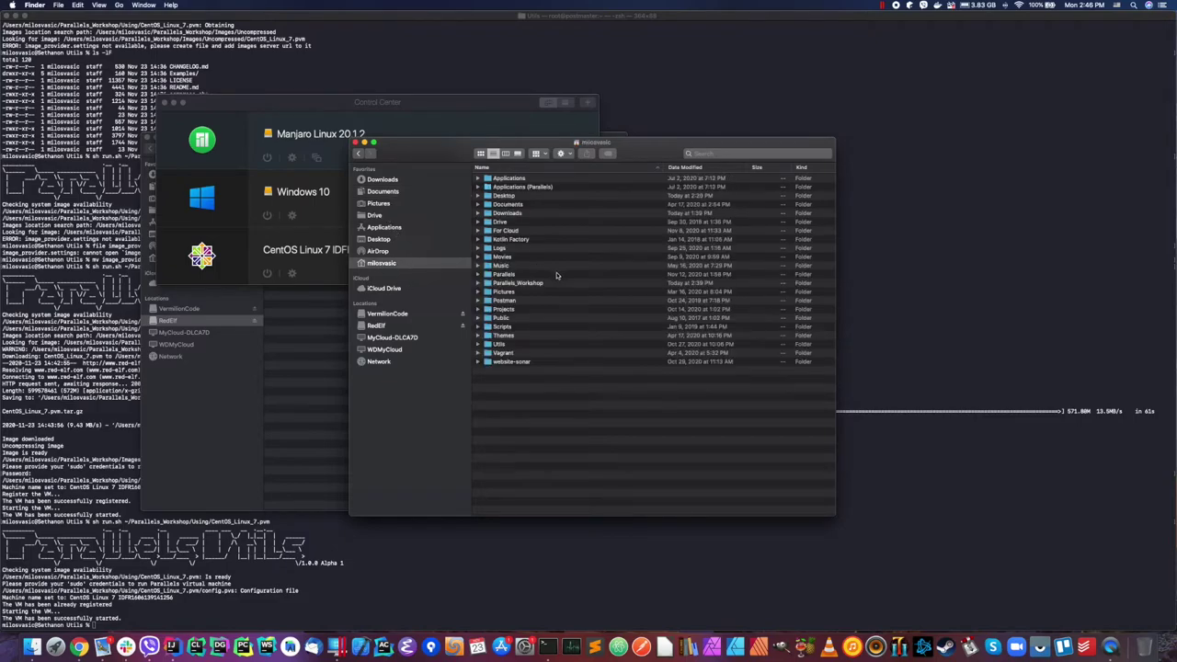
left_click(541, 284)
double_click(559, 283)
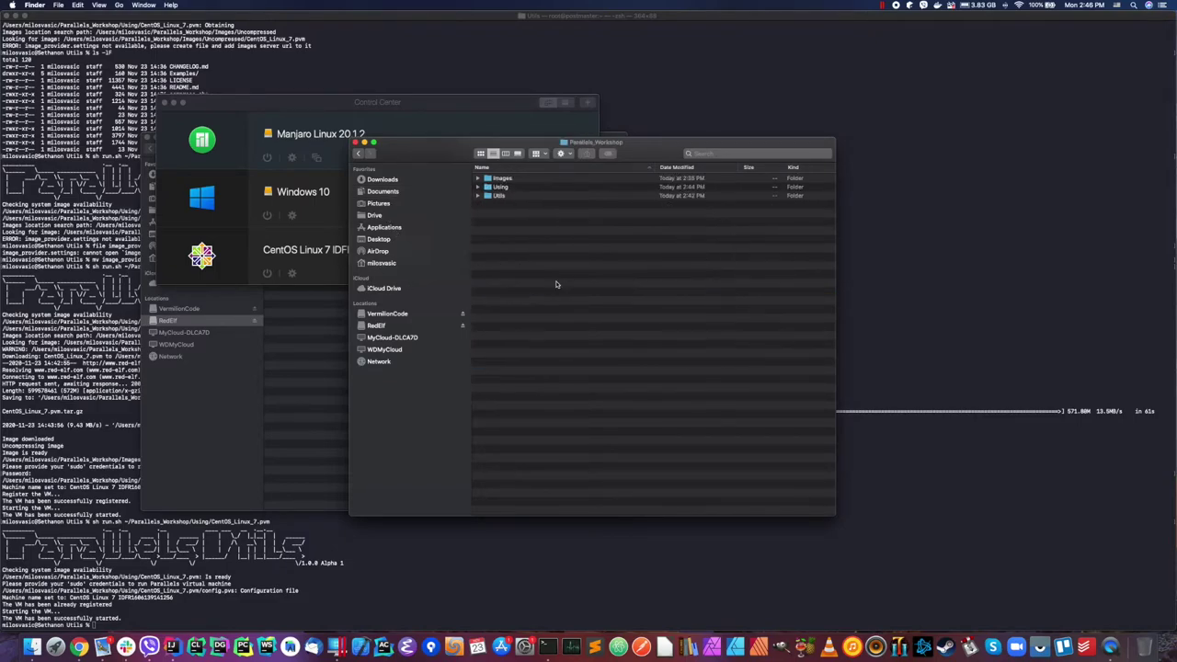
left_click(479, 178)
left_click(526, 181)
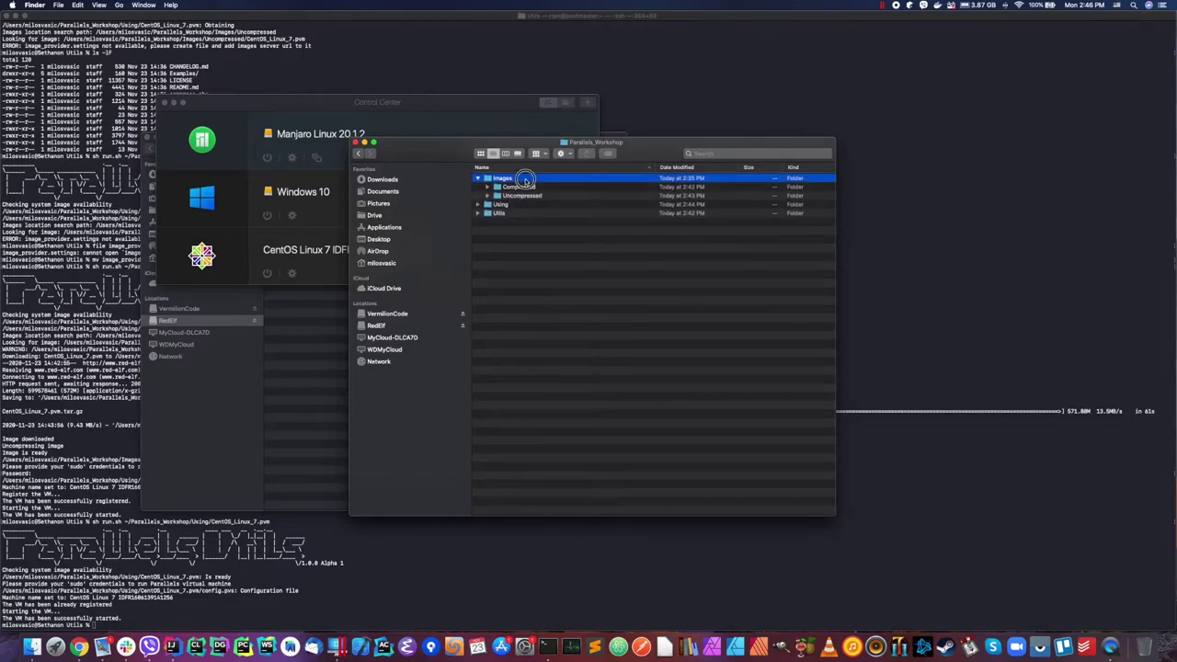
left_click(509, 189)
left_click(486, 187)
left_click(625, 196)
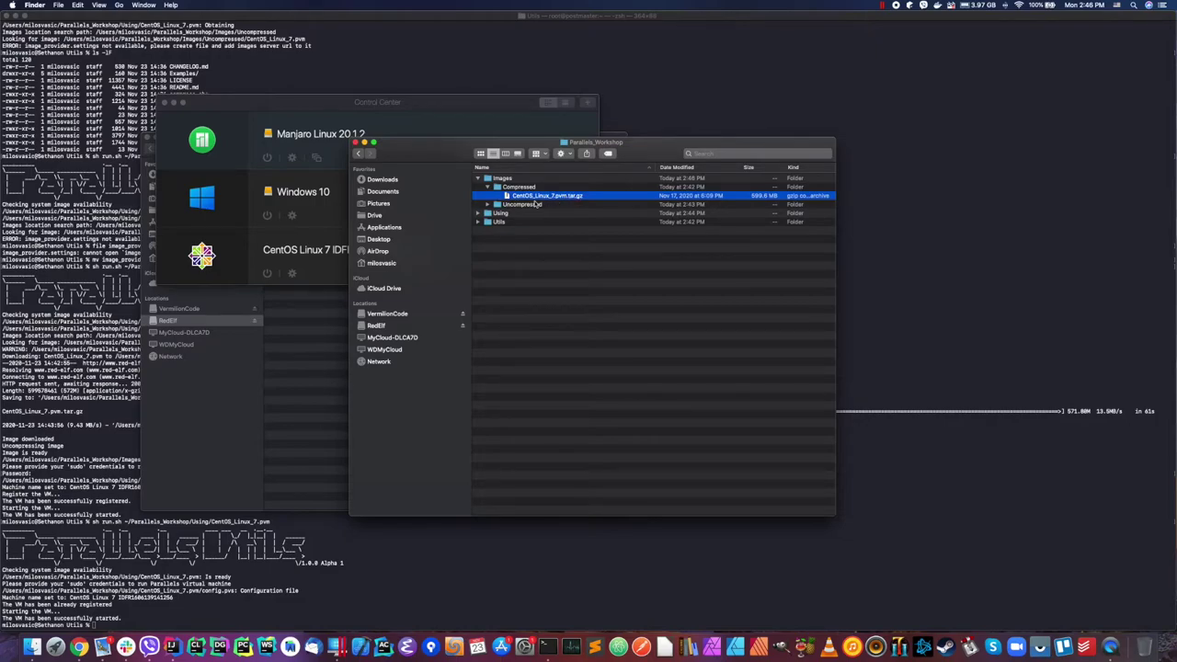
Step: Expand Uncompressed and Using, then delete Using/CentOS_Linux_7.pvm with Cmd+Delete
left_click(526, 205)
left_click(484, 204)
left_click(550, 213)
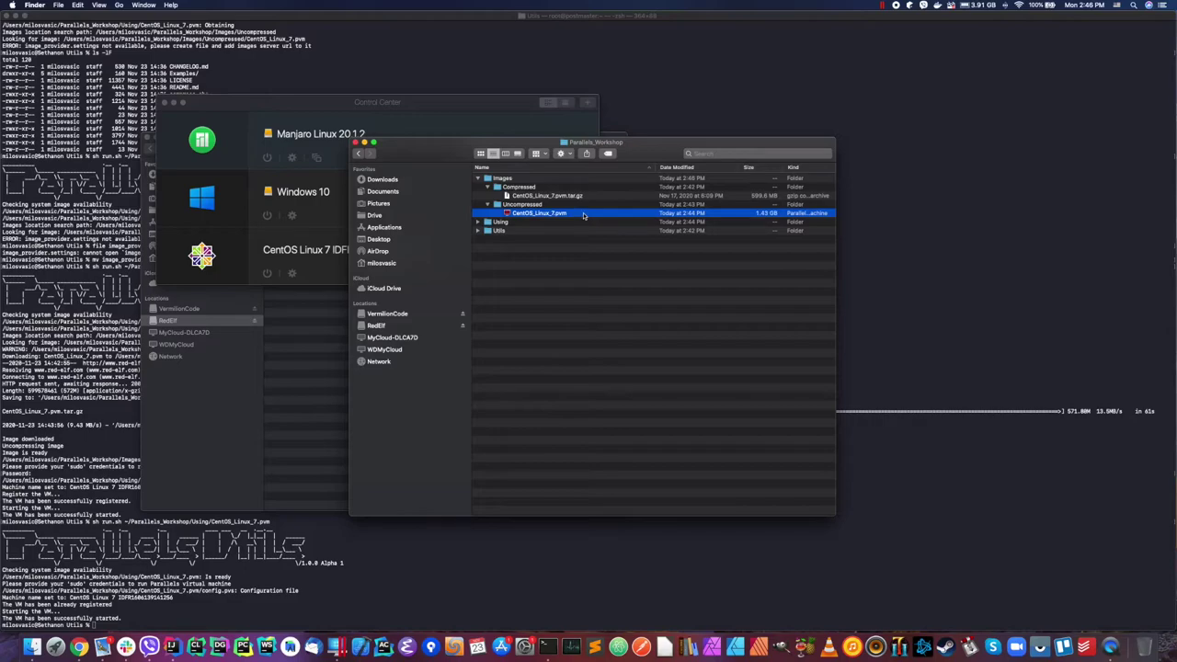
left_click(524, 222)
left_click(479, 223)
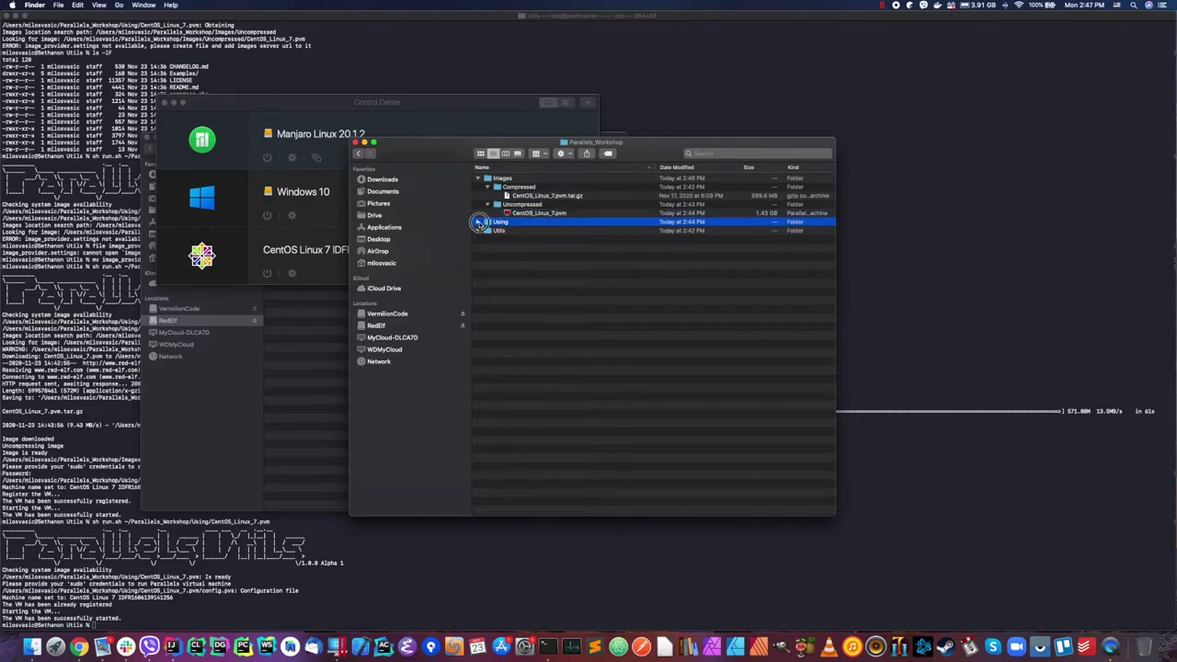
left_click(556, 230)
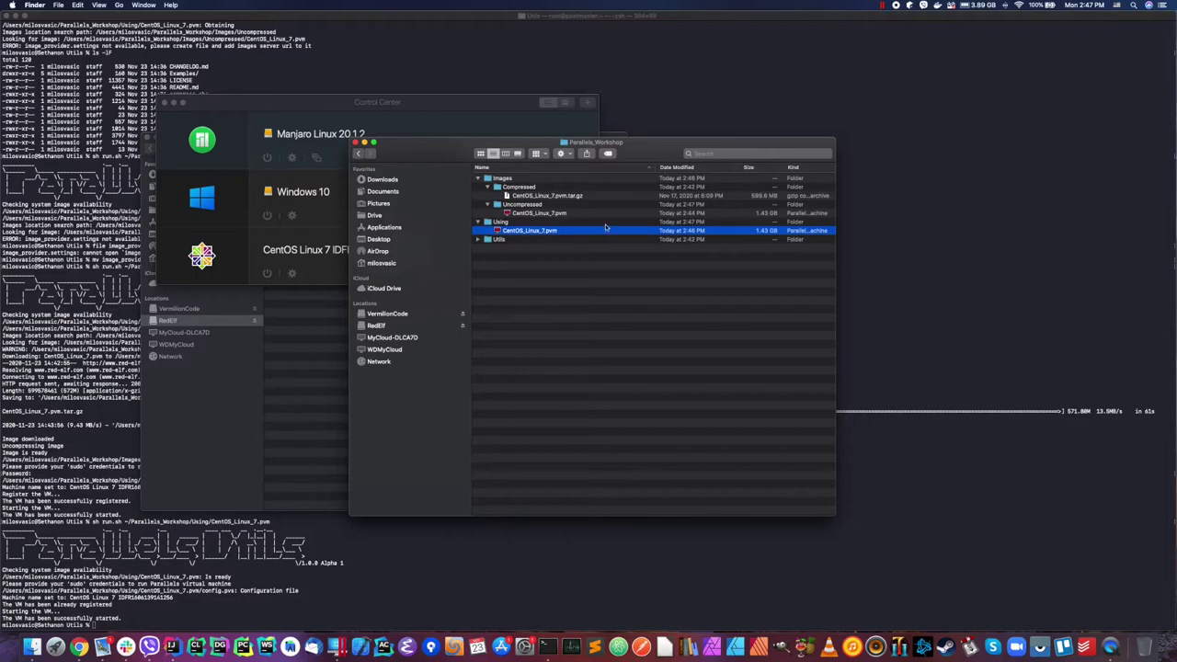
key("super+BackSpace")
left_click(552, 249)
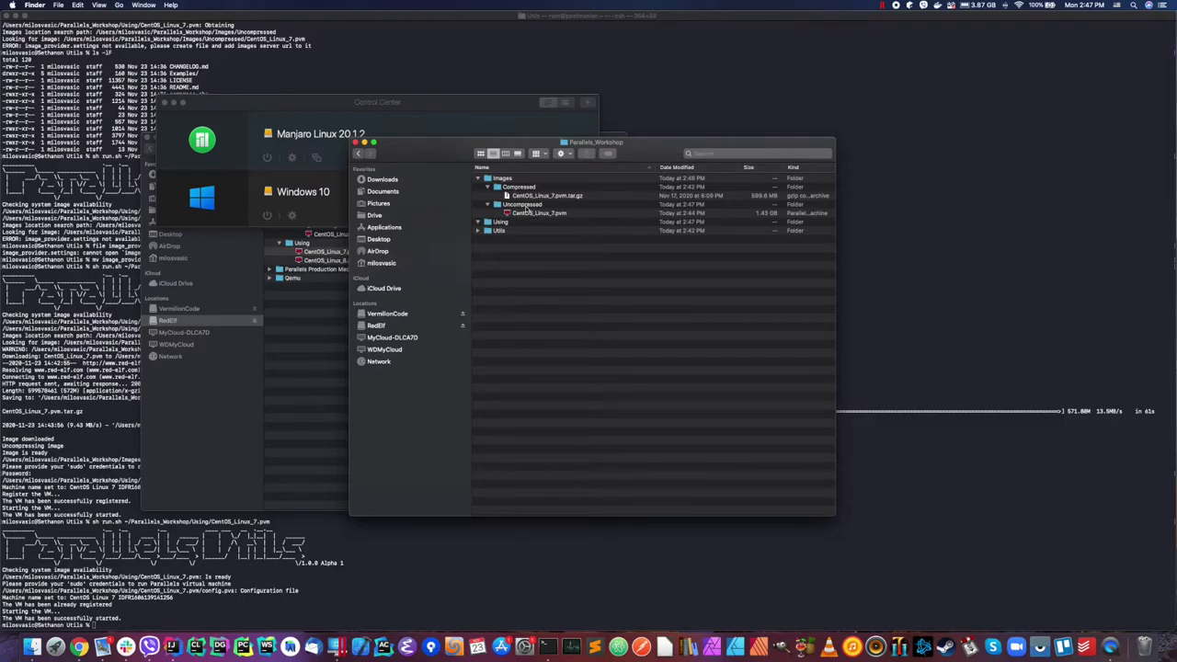
left_click(520, 213)
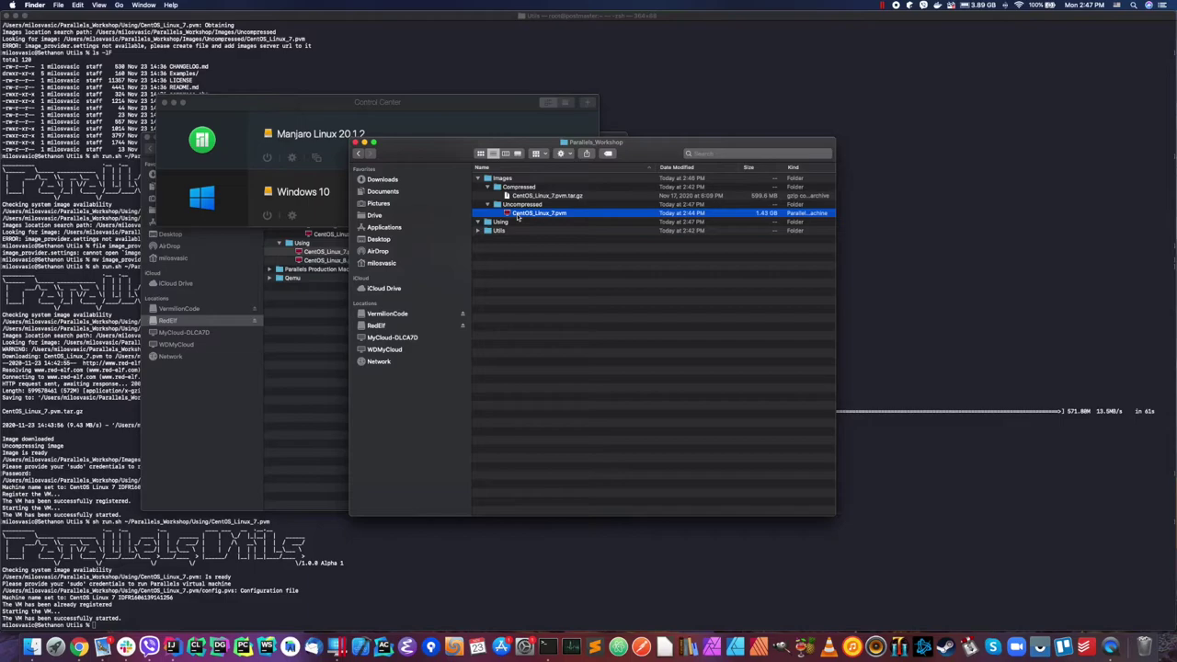
Step: Rerun run.sh to redeploy CentOS_Linux_7.pvm, then open the new CentOS Linux 7 VM window
left_click(488, 14)
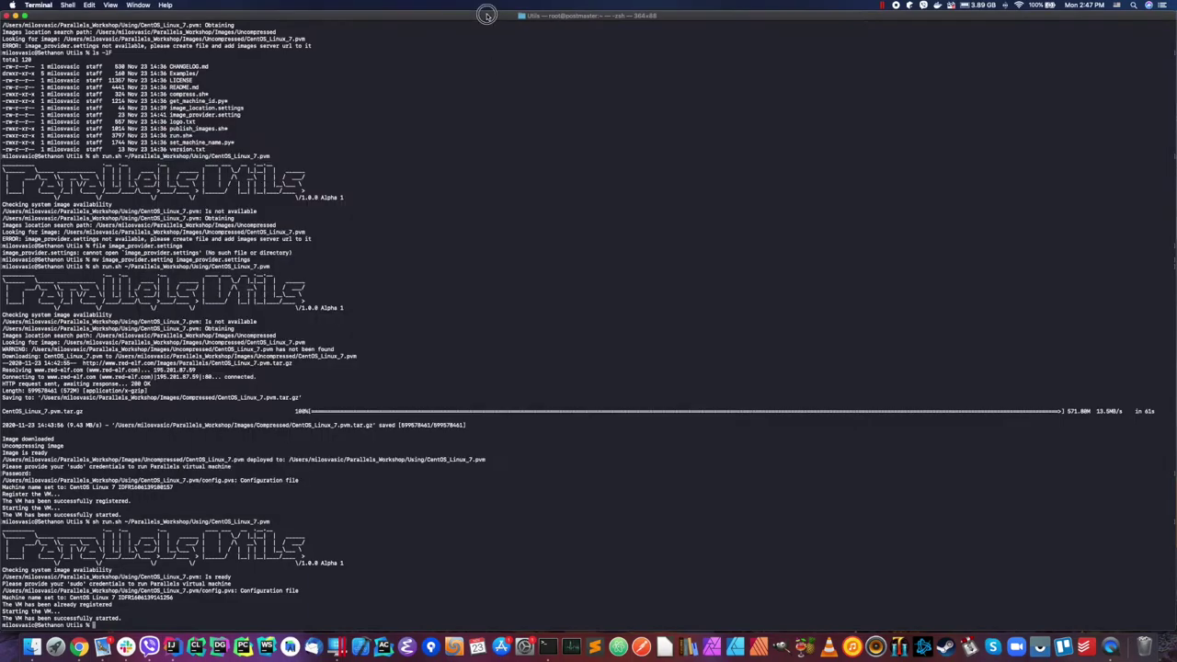
key("Up")
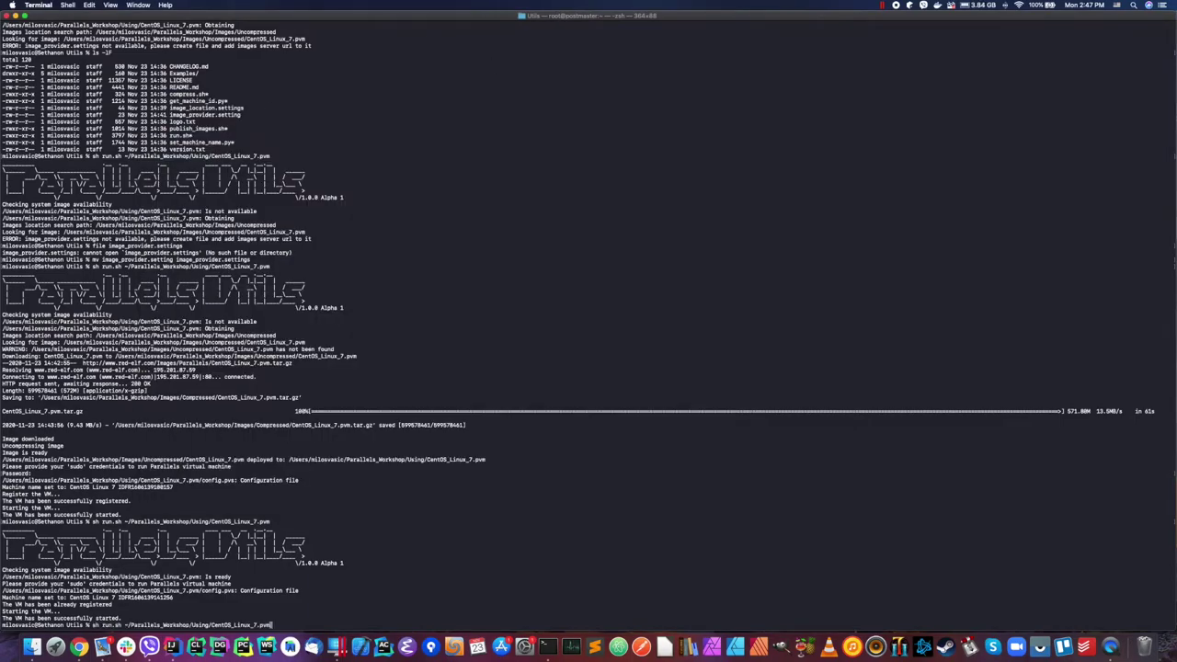
key("Return")
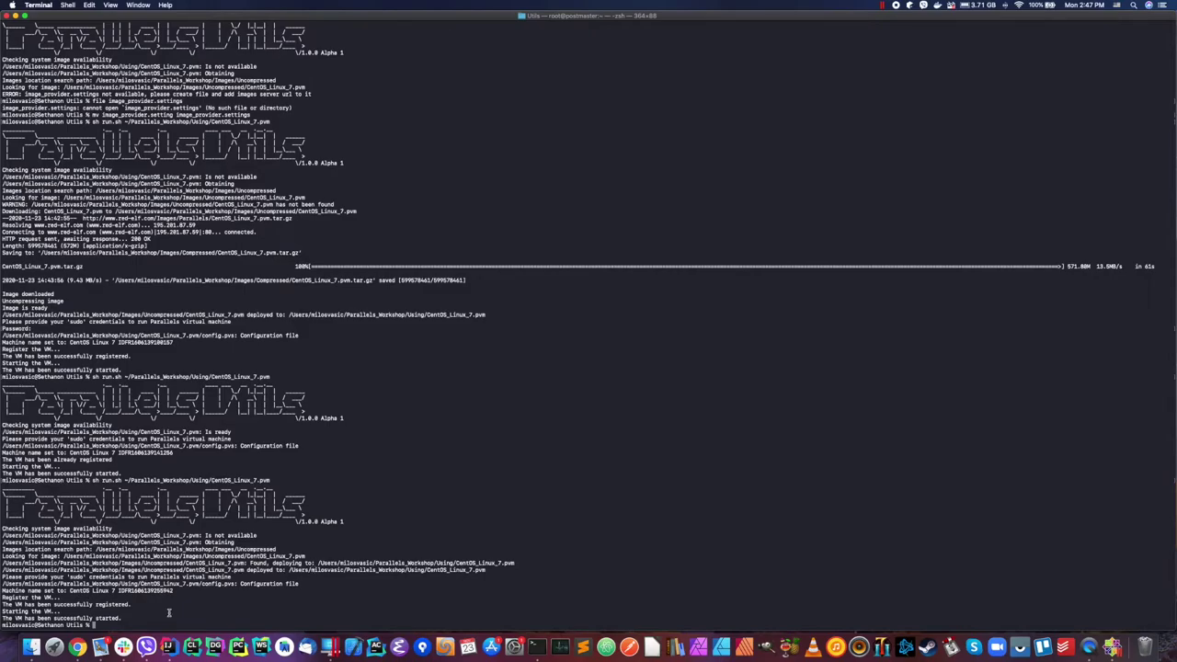
left_click(1112, 646)
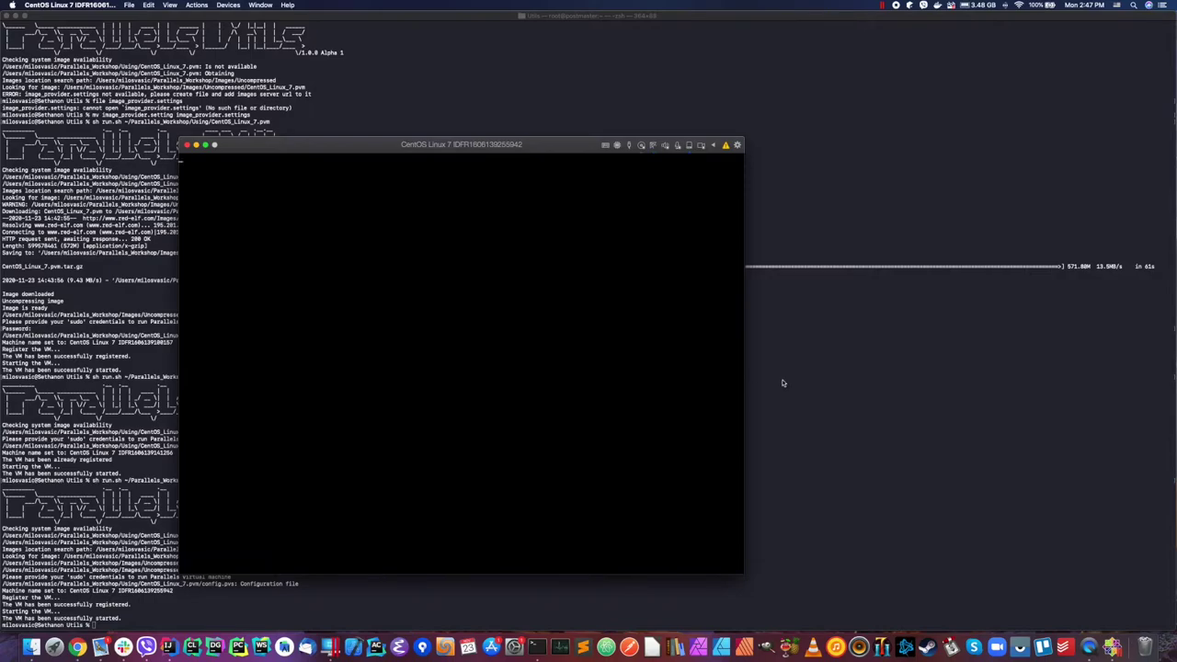
Step: Log in to the CentOS 7 console as root with the account password and clear the screen
type("root")
key("Return")
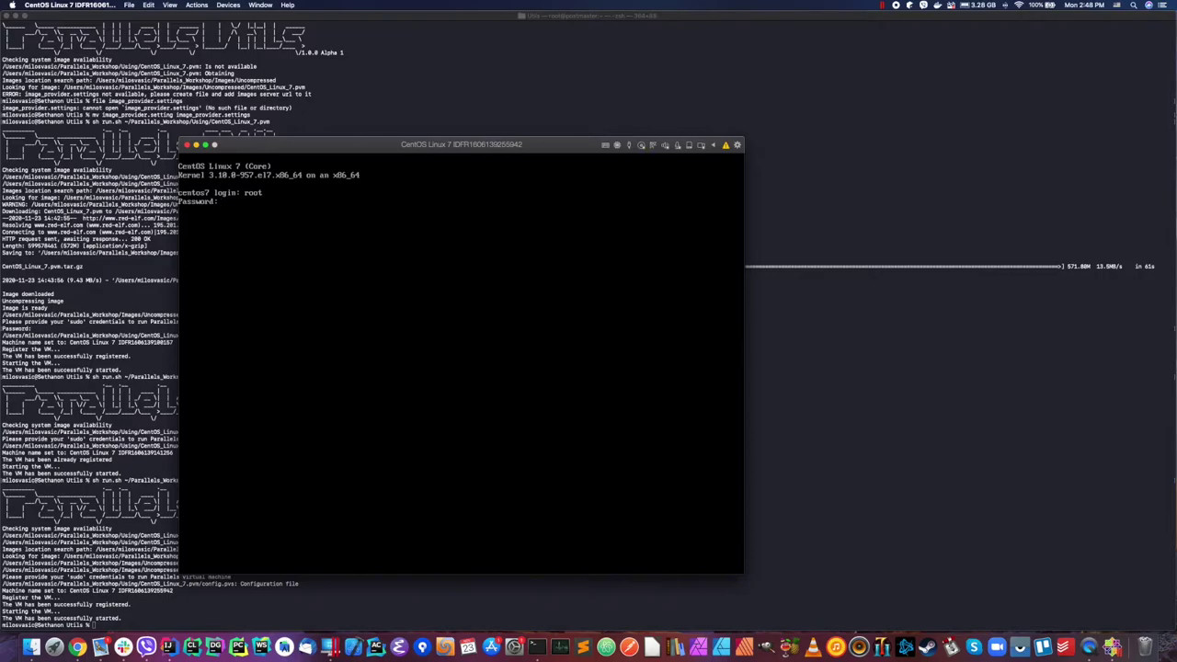
key("Return")
type("clear")
key("Return")
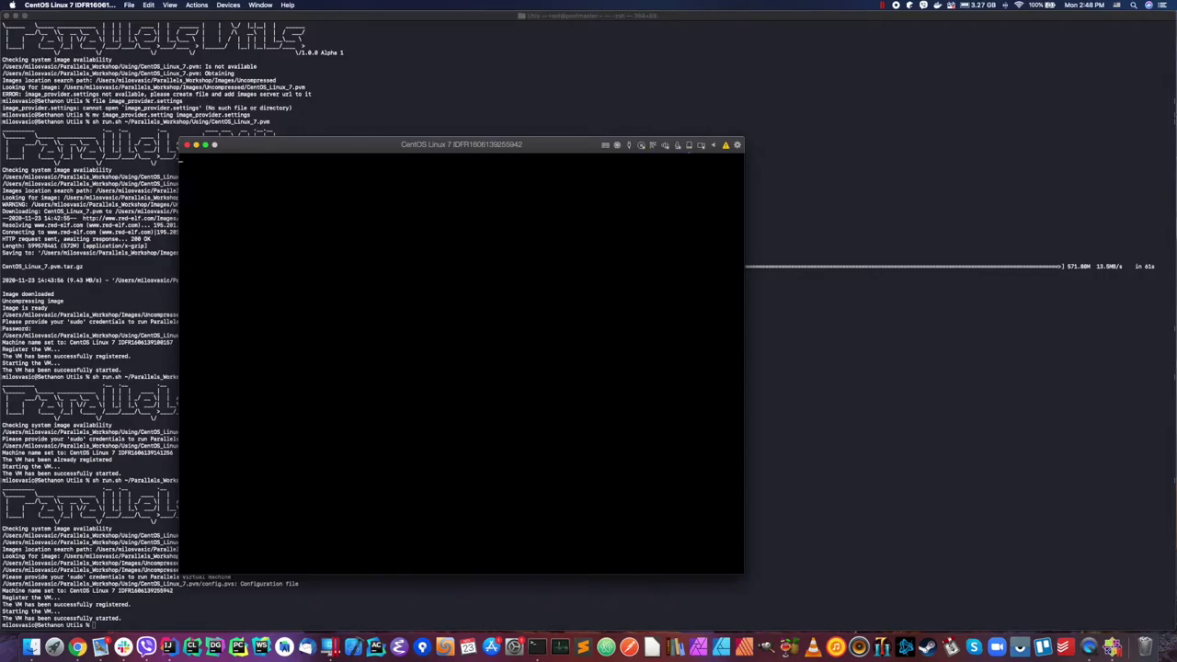
Step: Delete the Using folder and the uncompressed CentOS_Linux_7.pvm, keeping only the compressed archive and Utils
left_click(33, 647)
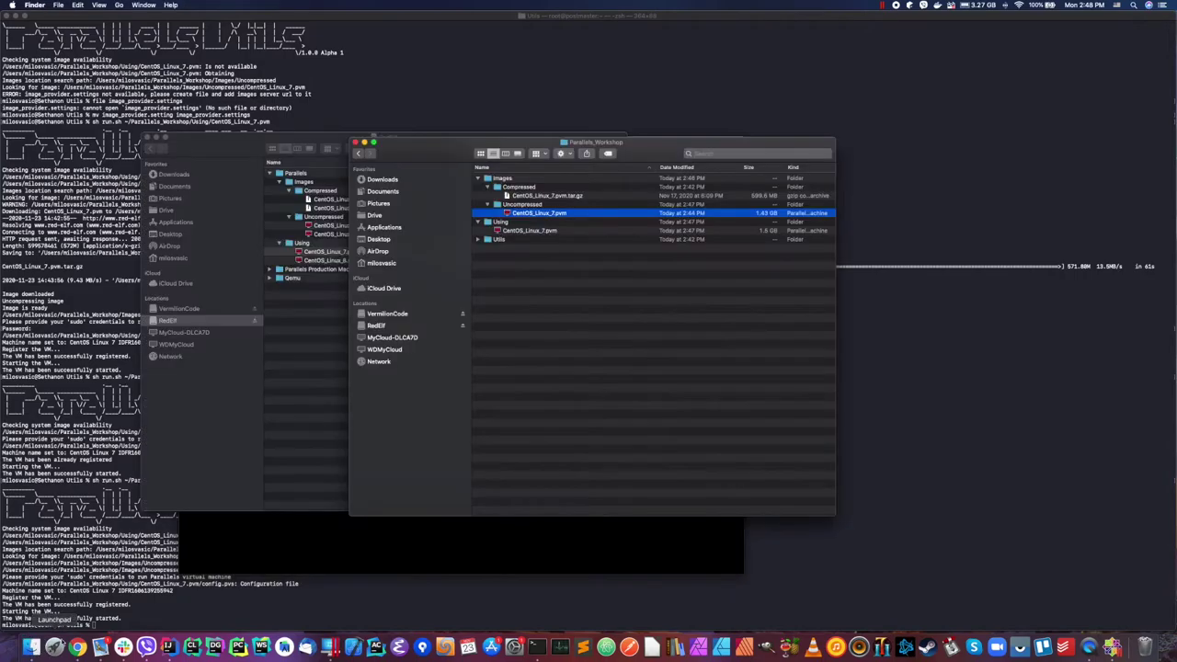
left_click(503, 221)
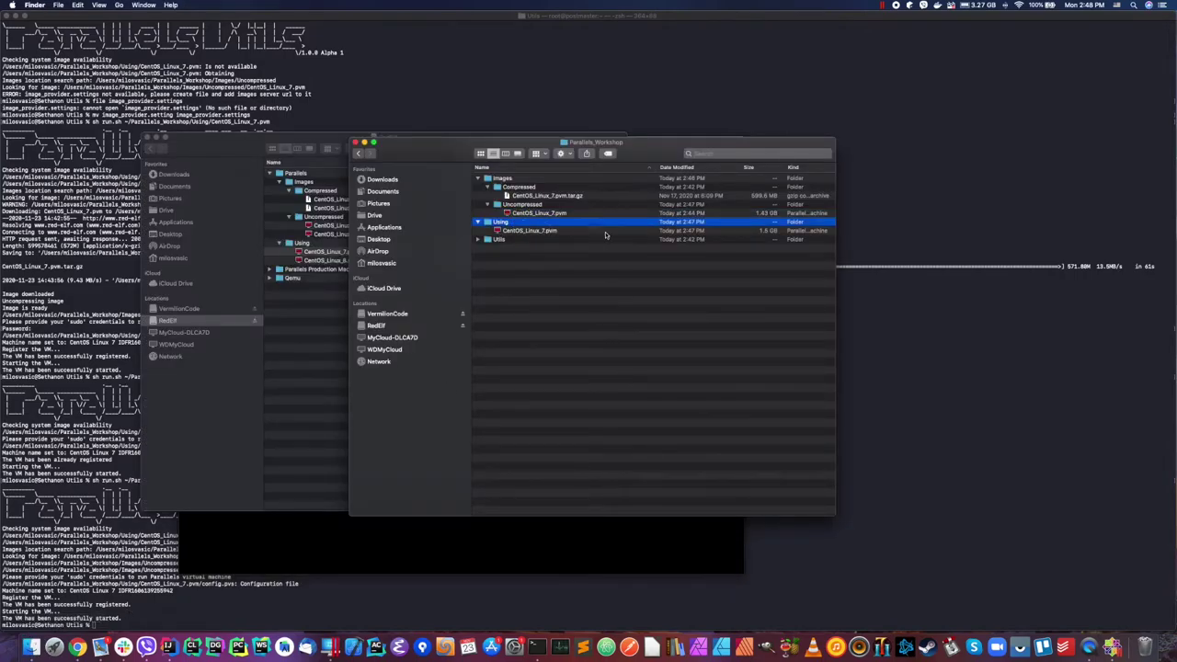
key("super+BackSpace")
left_click(549, 213)
key("super+BackSpace")
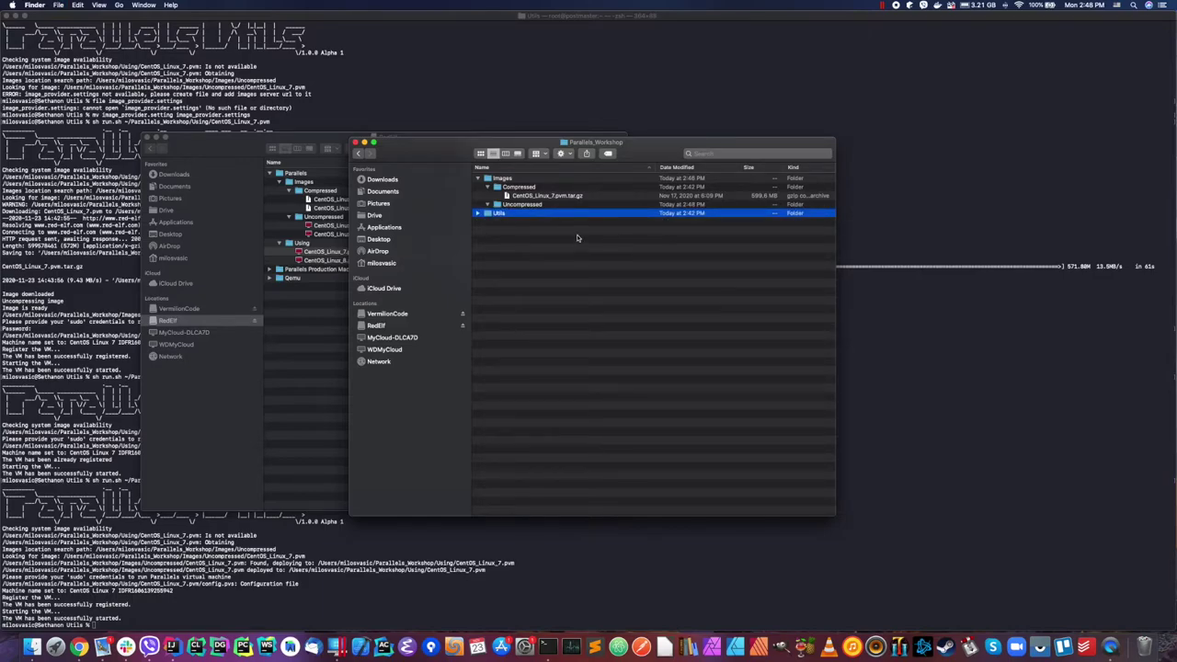
left_click(578, 295)
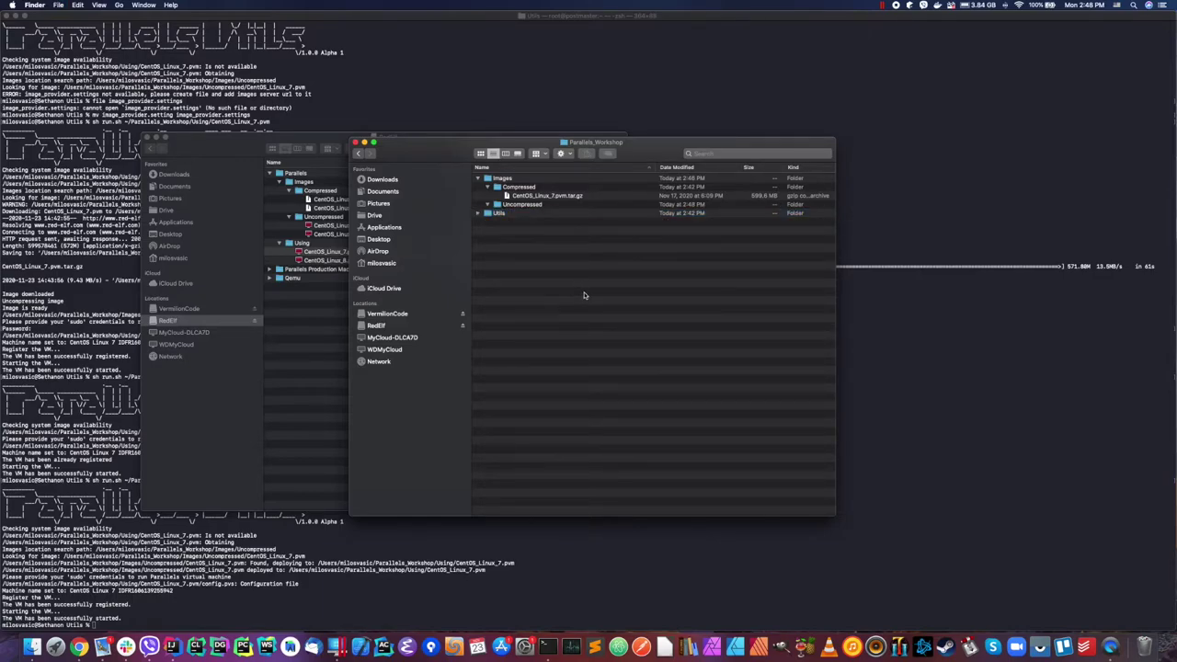
Step: Rerun run.sh for CentOS_Linux_7.pvm so it uncompresses the existing CentOS_Linux_7.pvm.tar.gz archive
key("super+Tab")
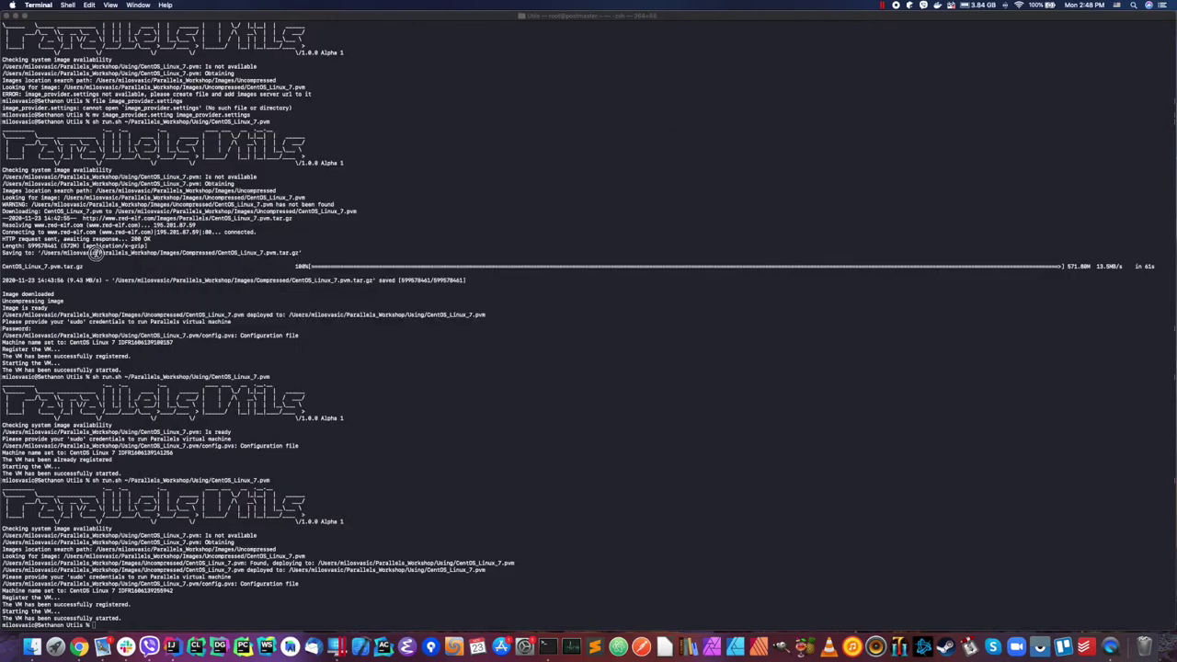
key("Up")
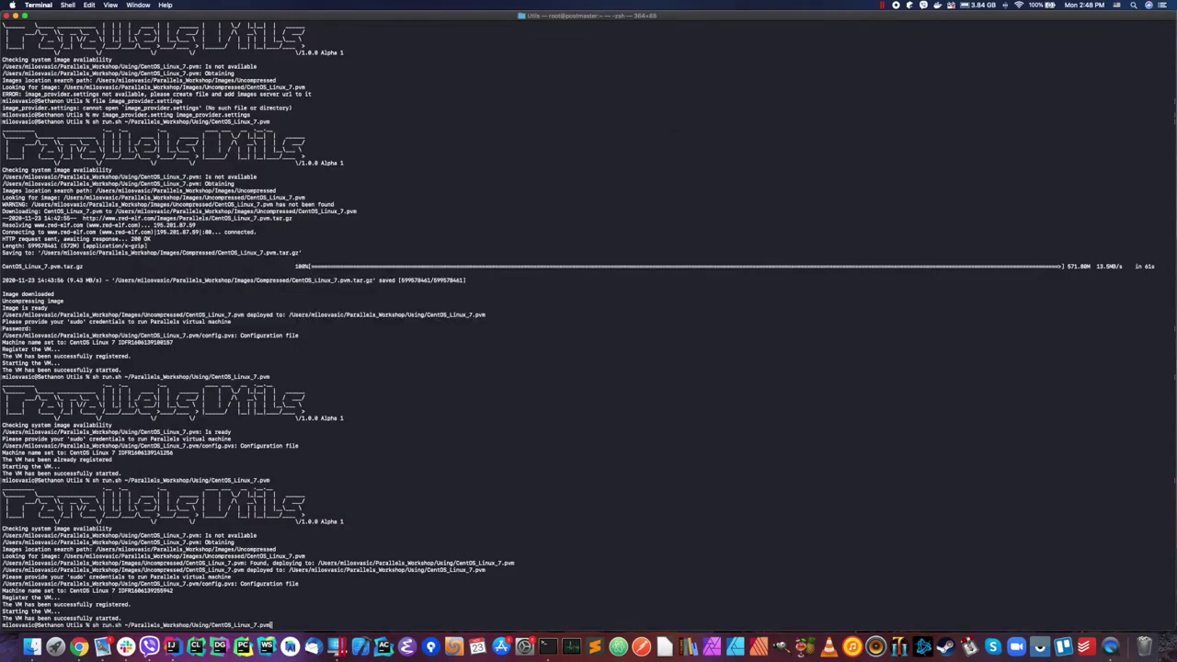
key("Return")
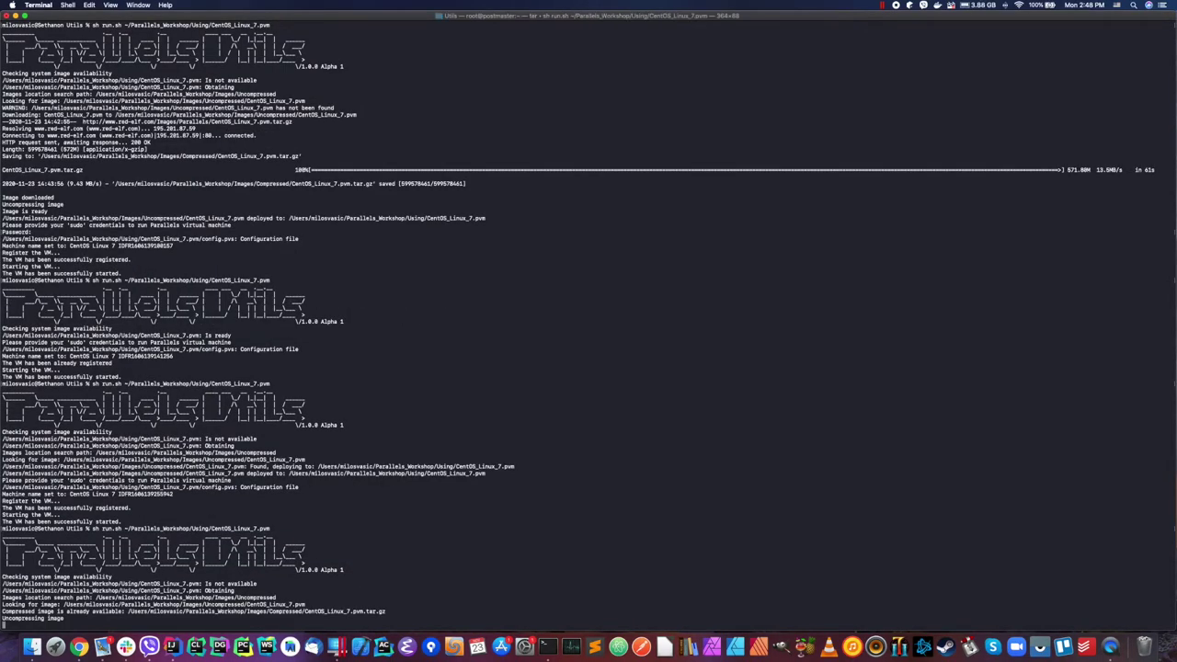
left_click_drag(273, 611, 381, 611)
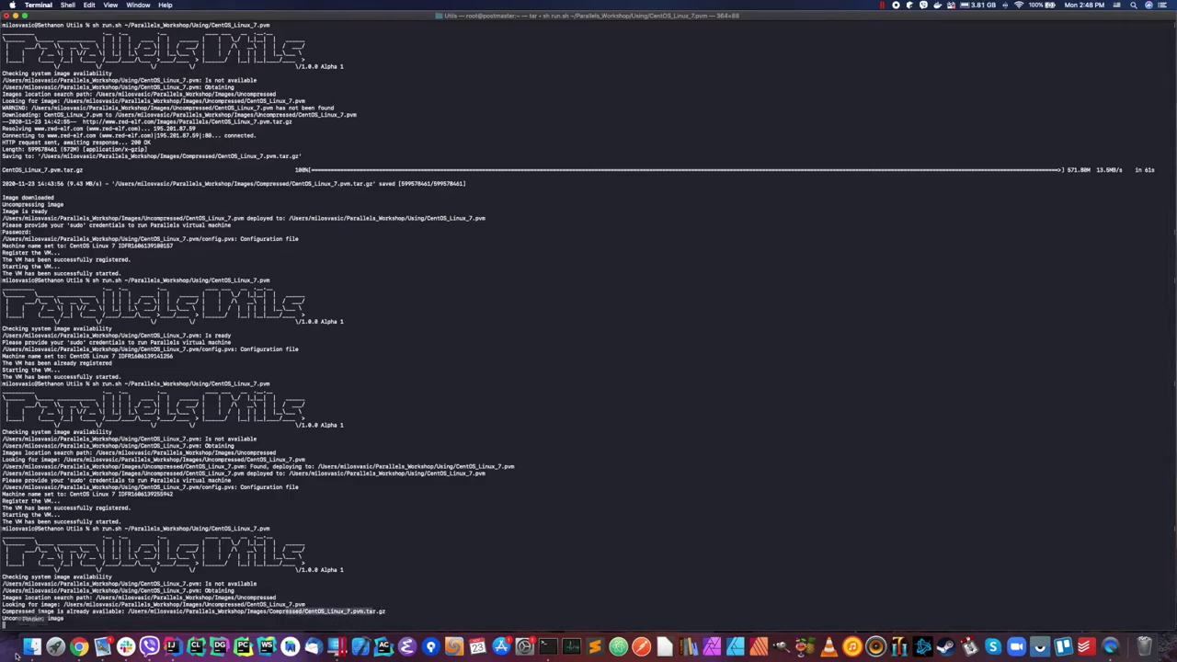
left_click(28, 649)
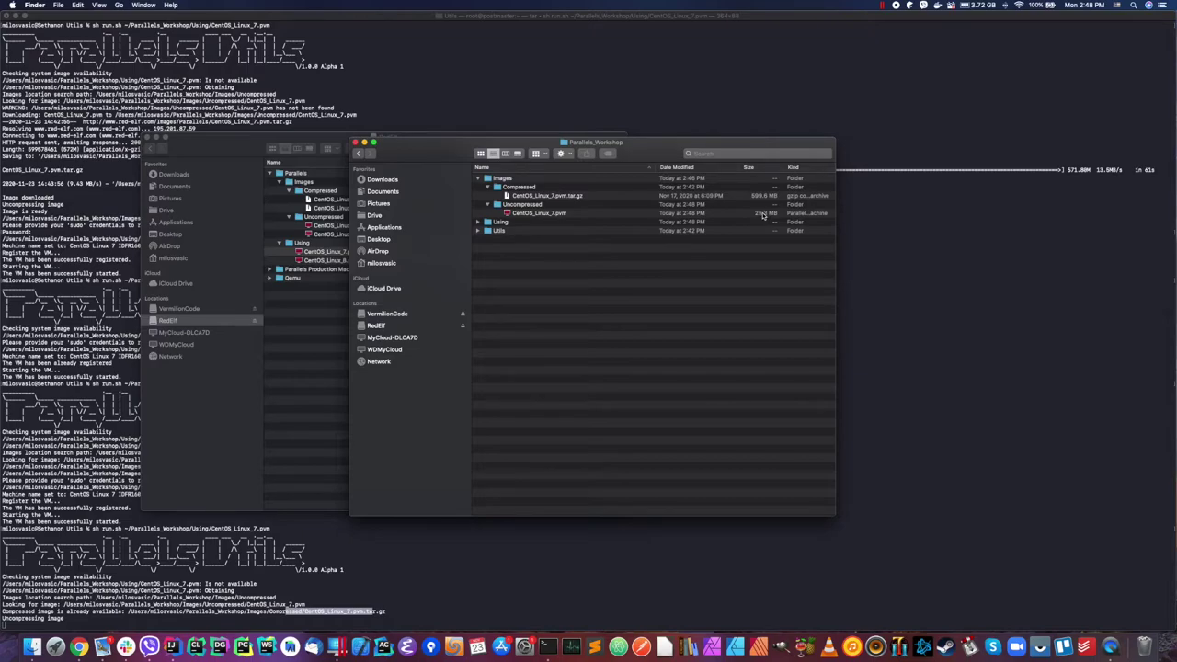
Step: Refresh the Uncompressed folder and select the re-extracted 1.43 GB CentOS_Linux_7.pvm
left_click(487, 205)
left_click(488, 204)
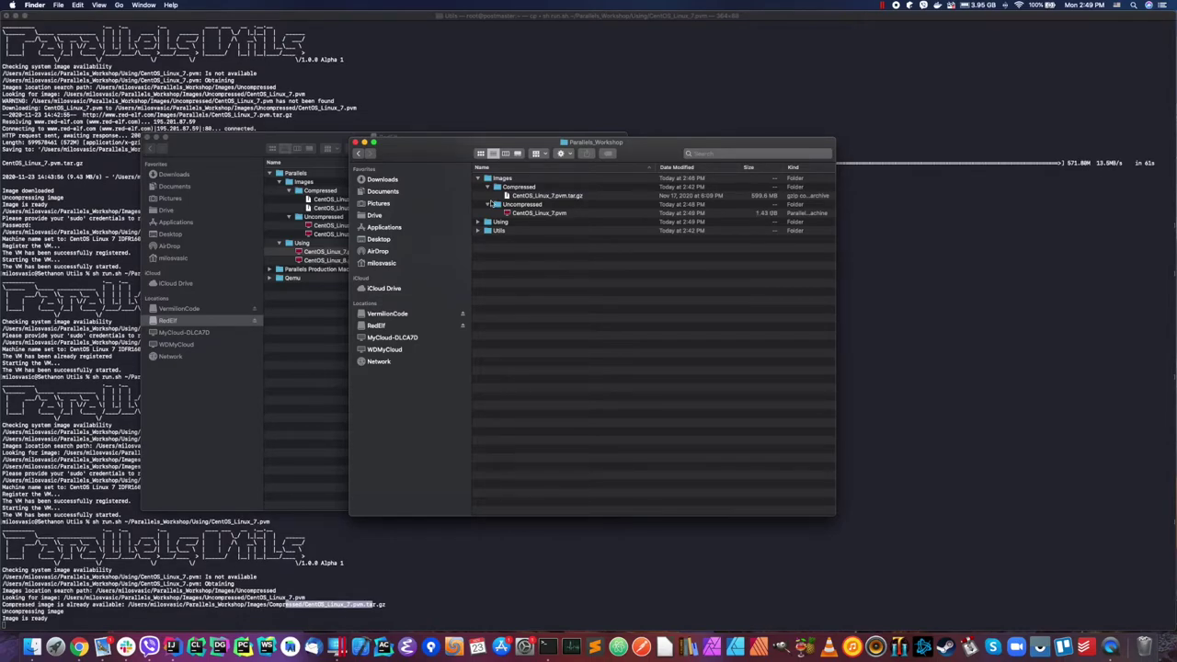
left_click(782, 217)
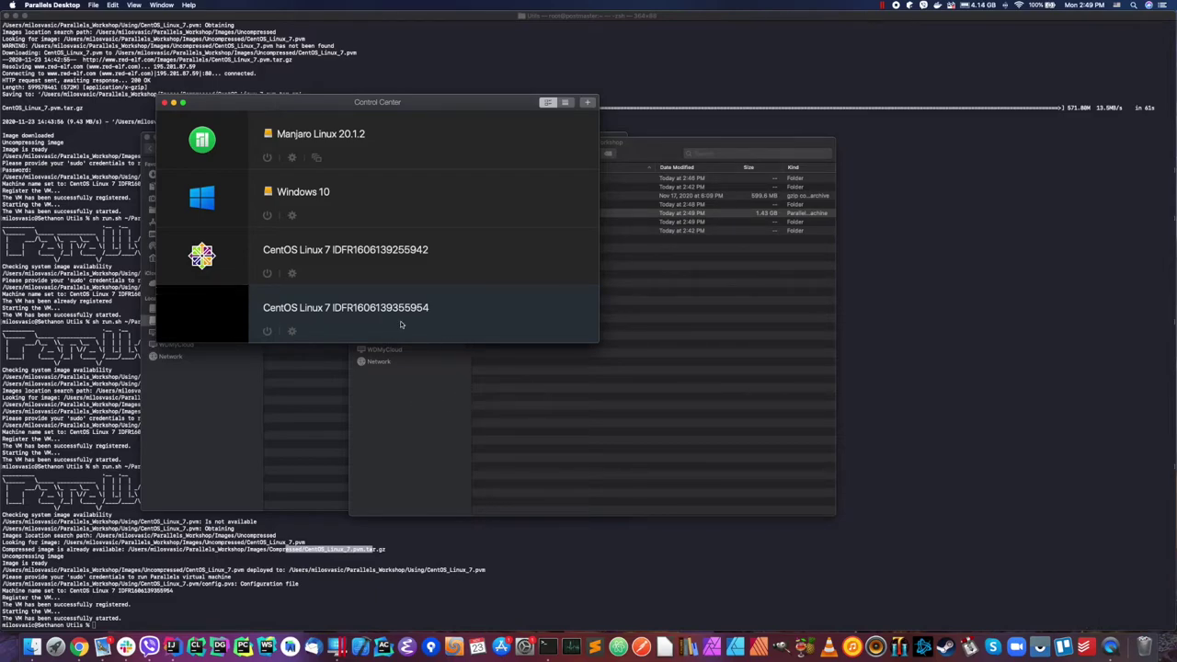
double_click(454, 320)
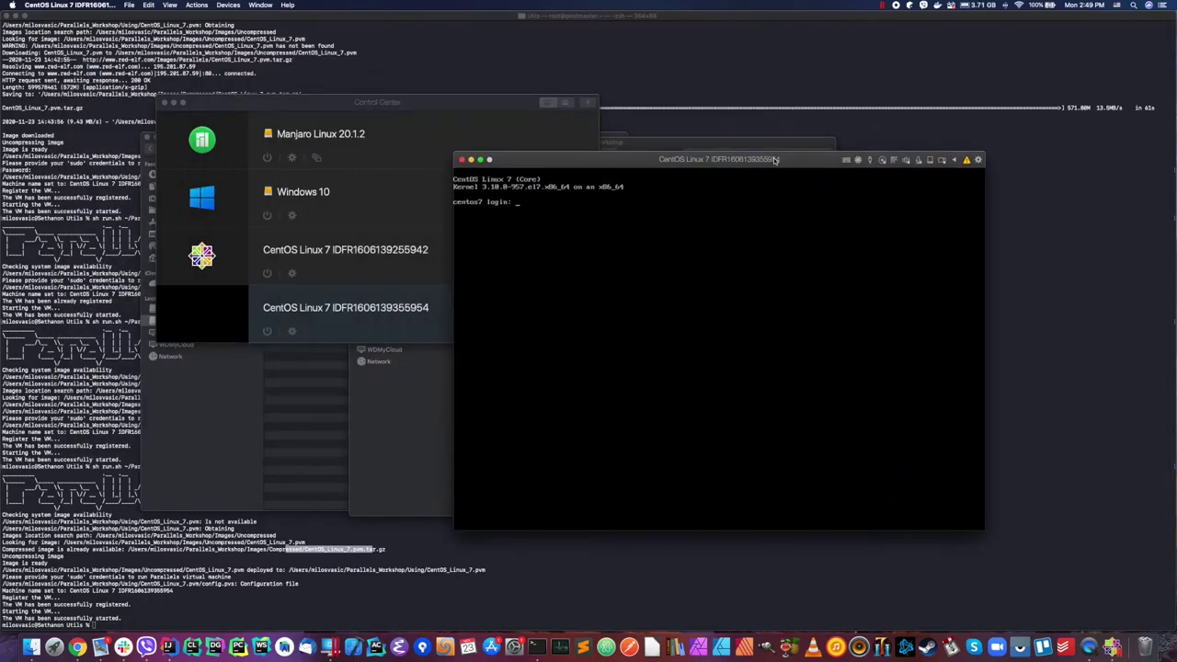
Step: Recall the run.sh command and change its image from CentOS_Linux_7.pvm to CentOS_Linux_8.pvm
left_click(596, 18)
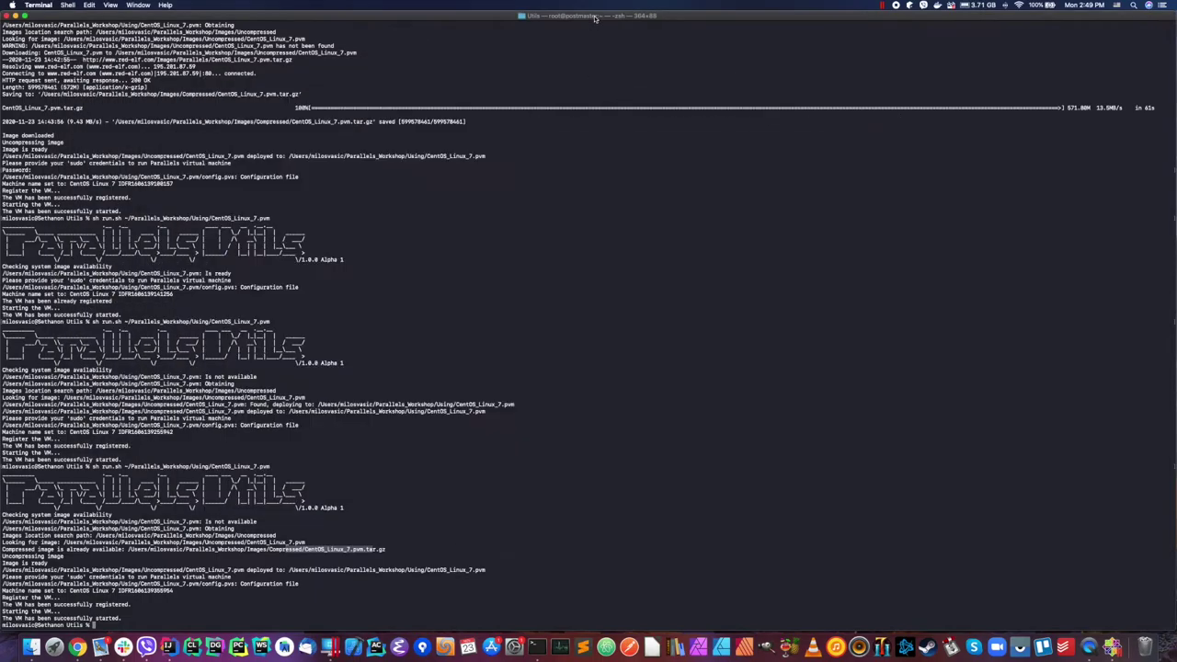
left_click(711, 278)
key("Up")
key("Left")
key("Left")
key("Left")
key("BackSpace")
key("BackSpace")
type("8")
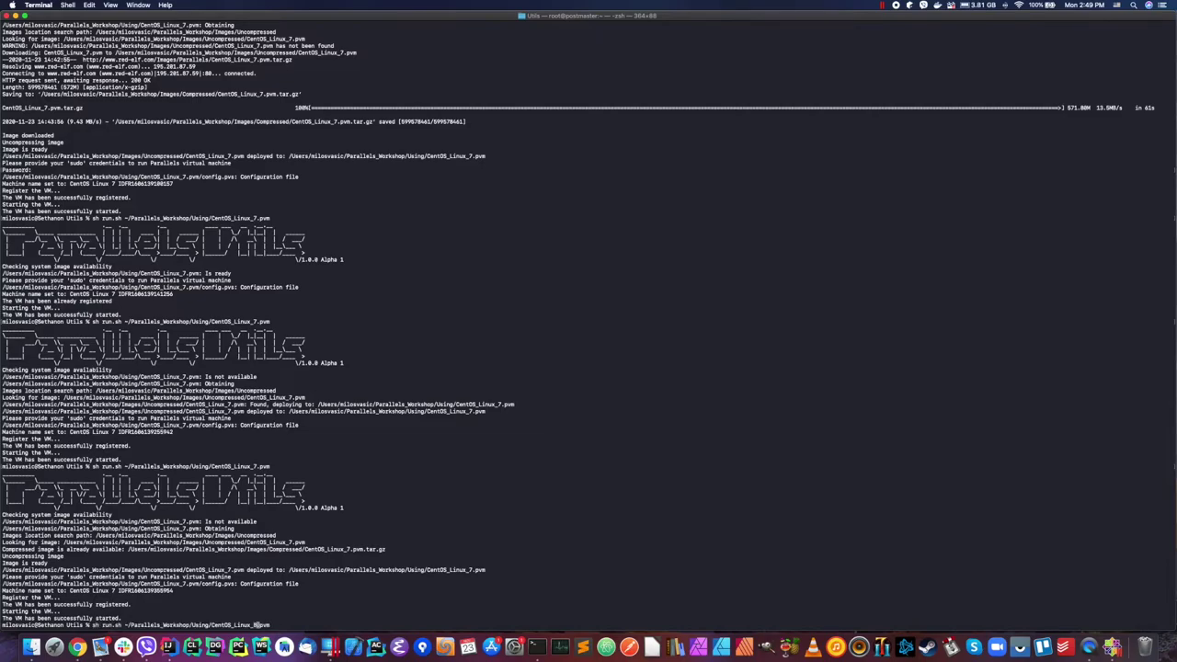
type(".")
key("Right")
key("Right")
key("Right")
Step: Open the red-elf.com Index of /images/Parallels listing in a new Chrome tab and check the CentOS archives
key("super+Tab")
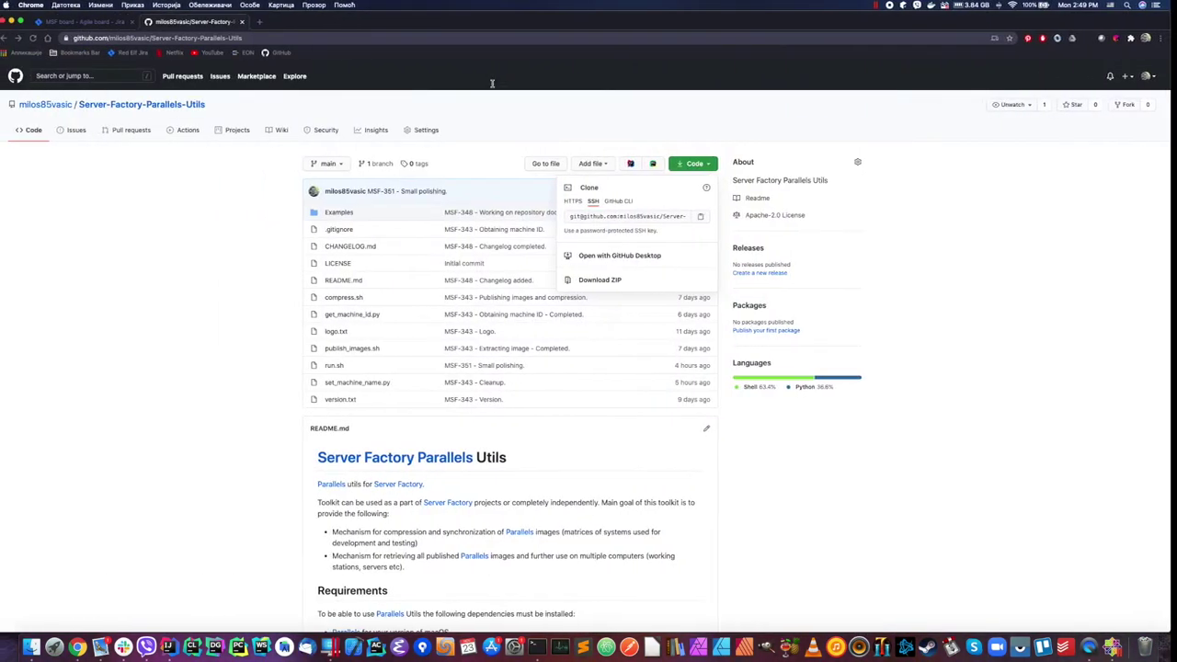
key("super+t")
type("red")
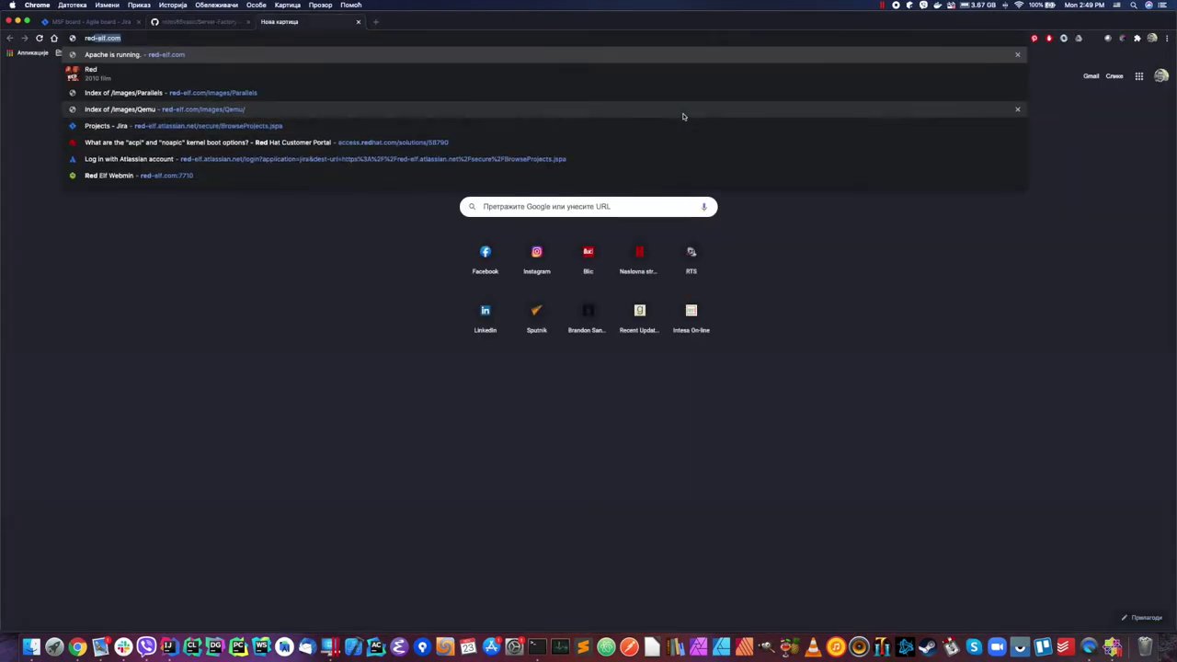
key("Up")
key("Up")
key("Up")
key("Up")
key("Up")
key("Up")
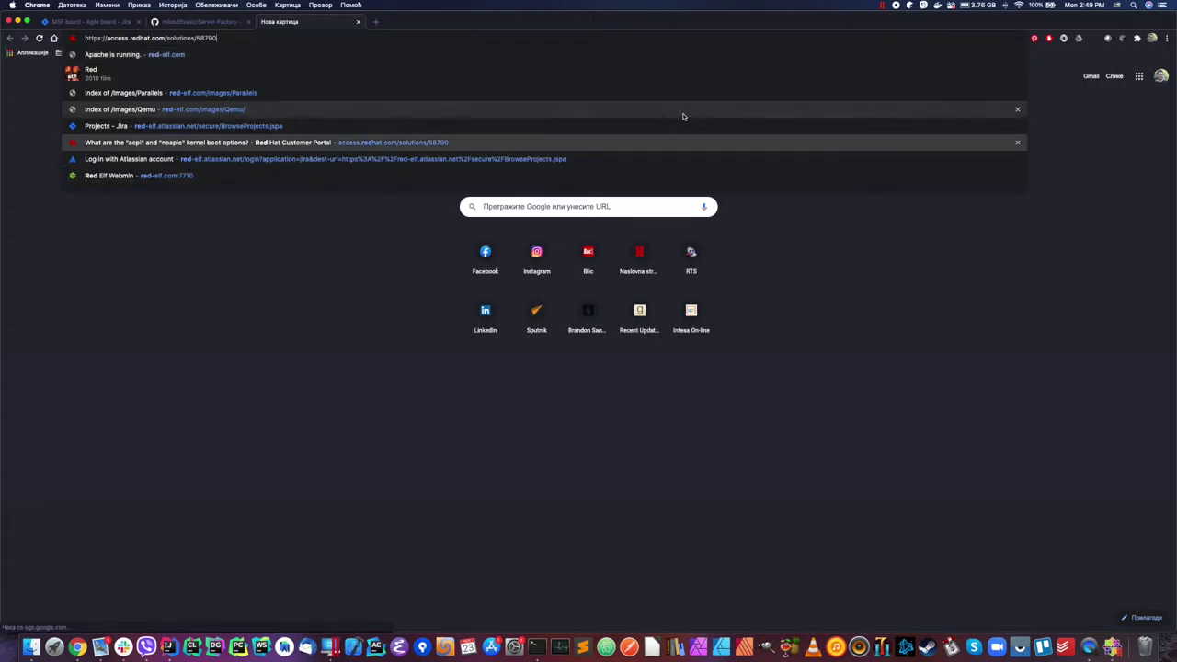
key("Return")
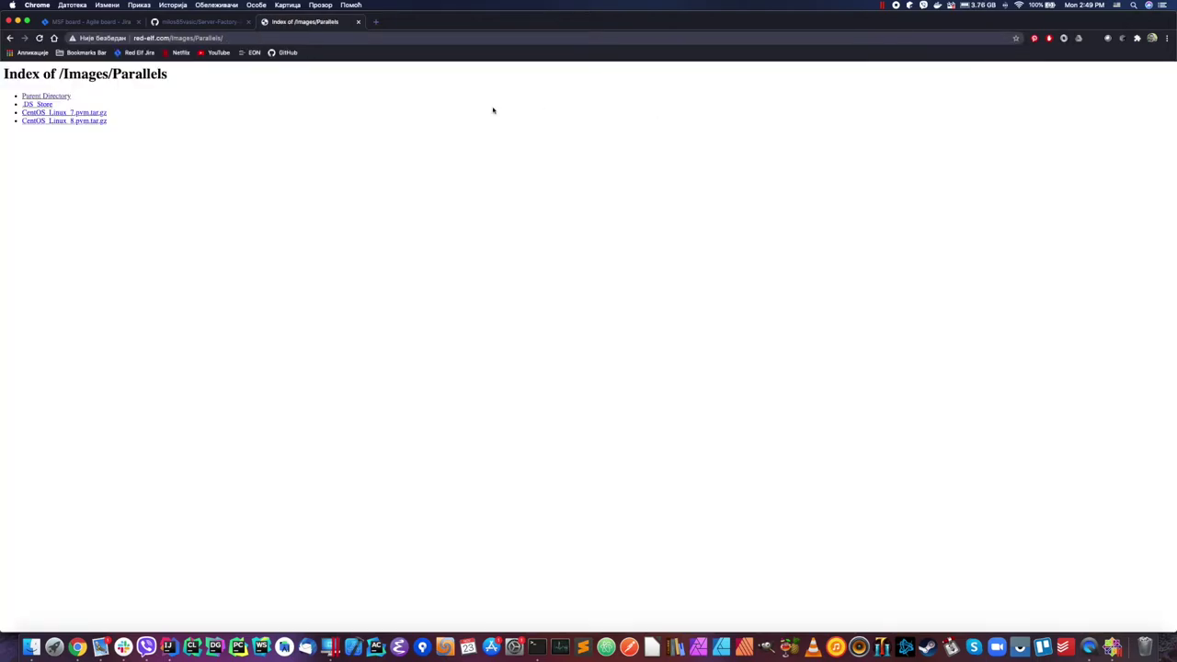
left_click(105, 121)
left_click_drag(104, 121, 55, 113)
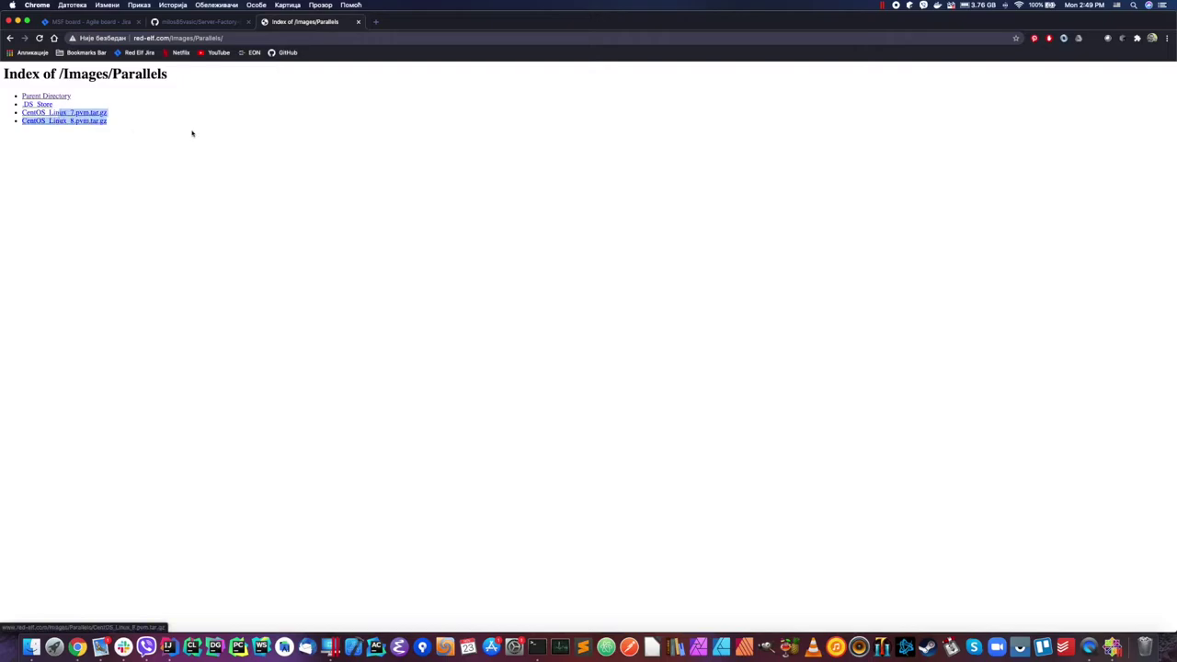
key("super+Tab")
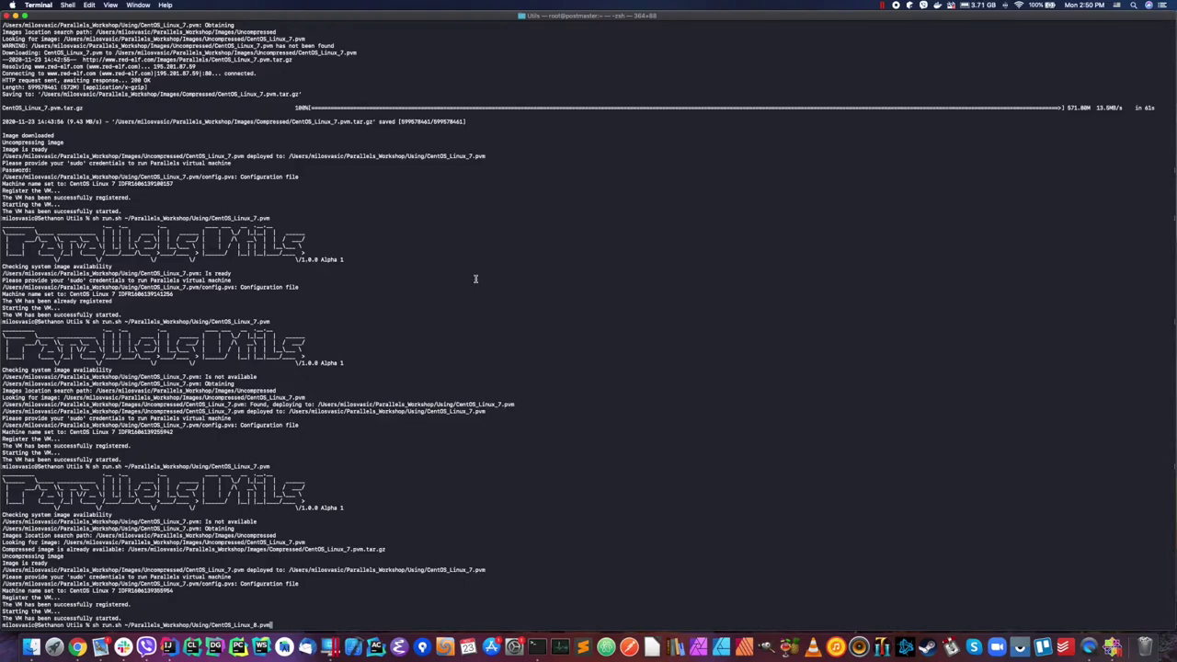
Step: Run run.sh for CentOS_Linux_8.pvm and compare its red-elf.com download with the CentOS_Linux_8.pvm.tar.gz listing
key("Return")
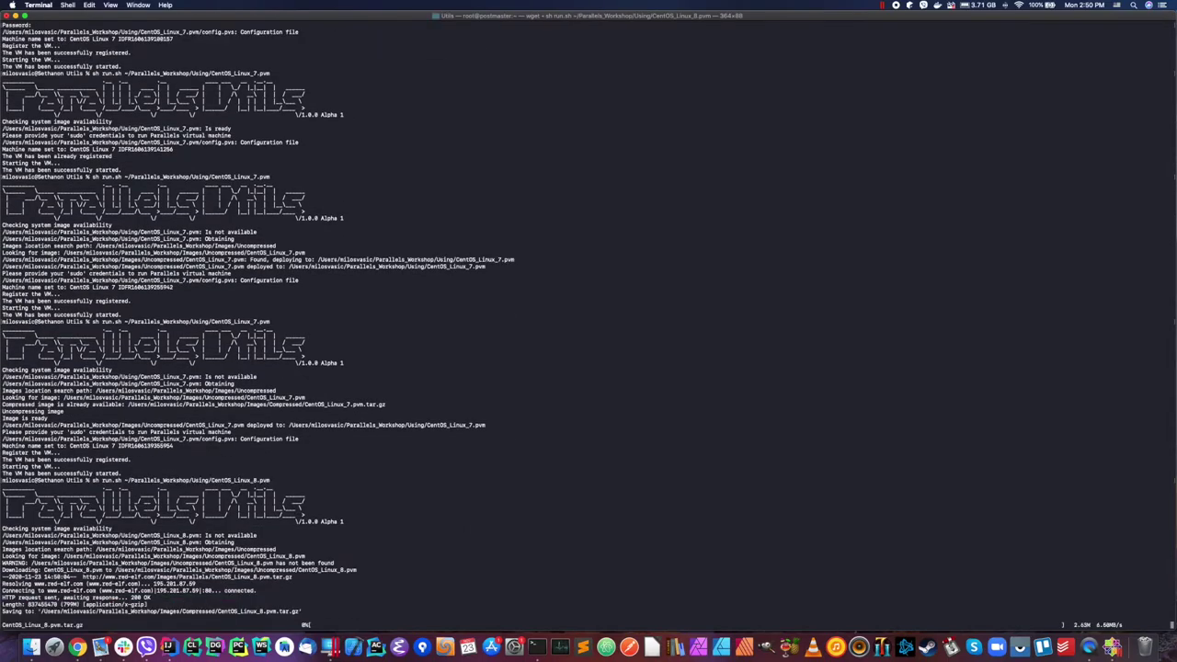
key("super+Tab")
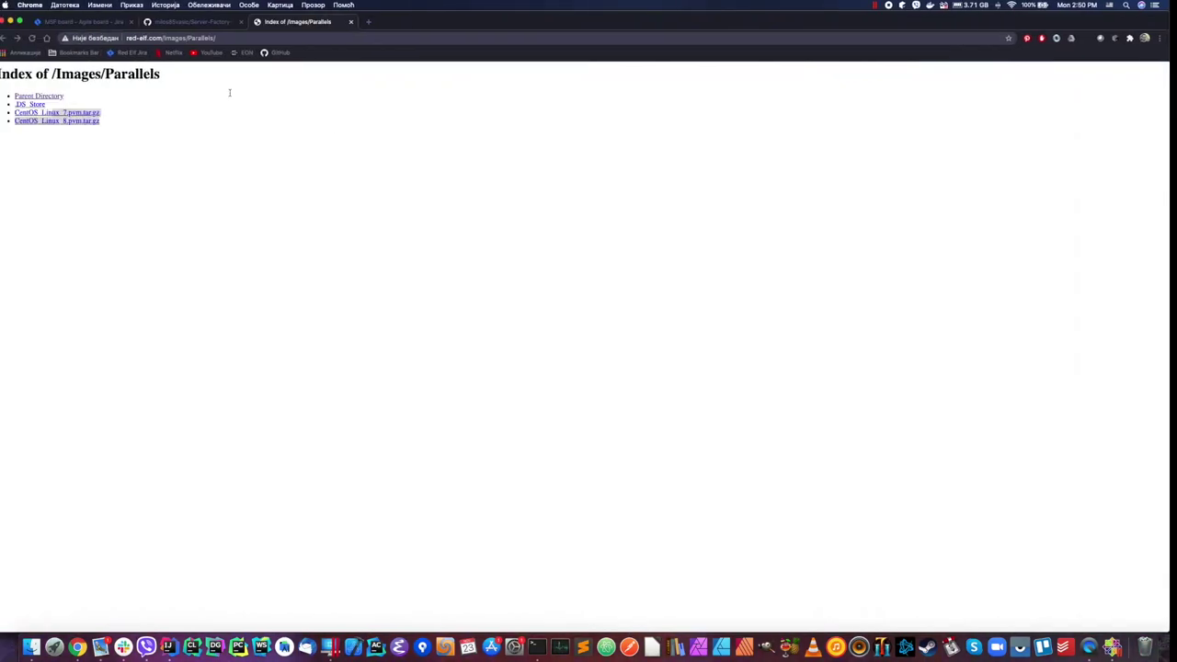
left_click(179, 125)
left_click_drag(17, 121, 108, 112)
left_click(147, 41)
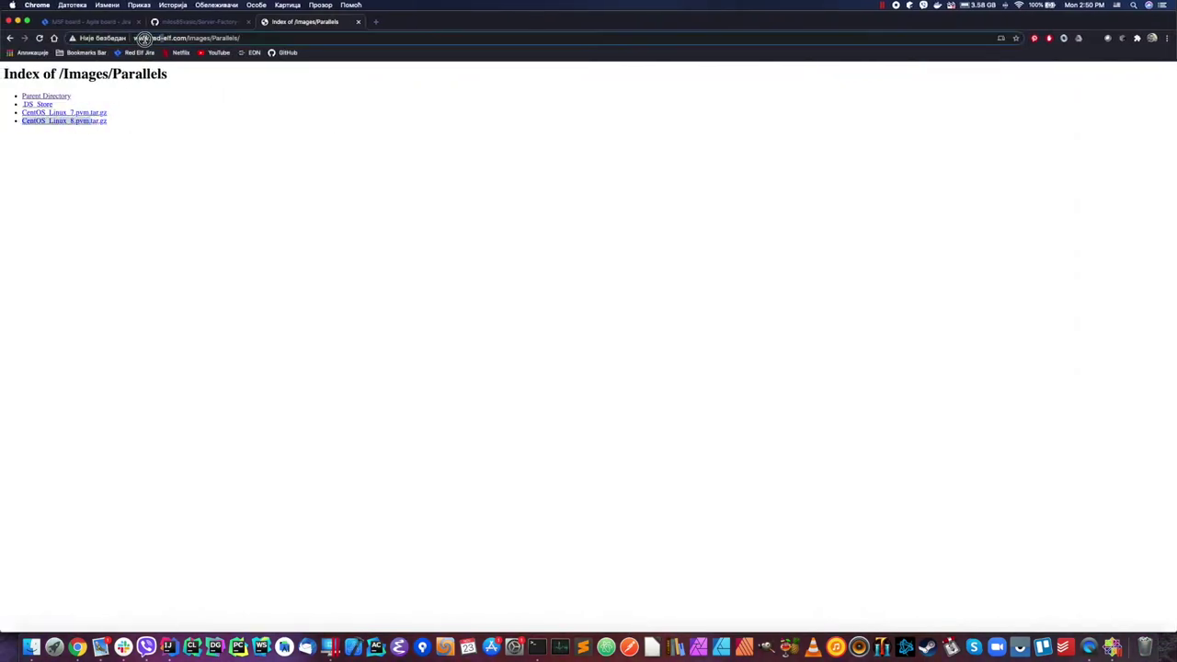
left_click(265, 38)
key("super+Tab")
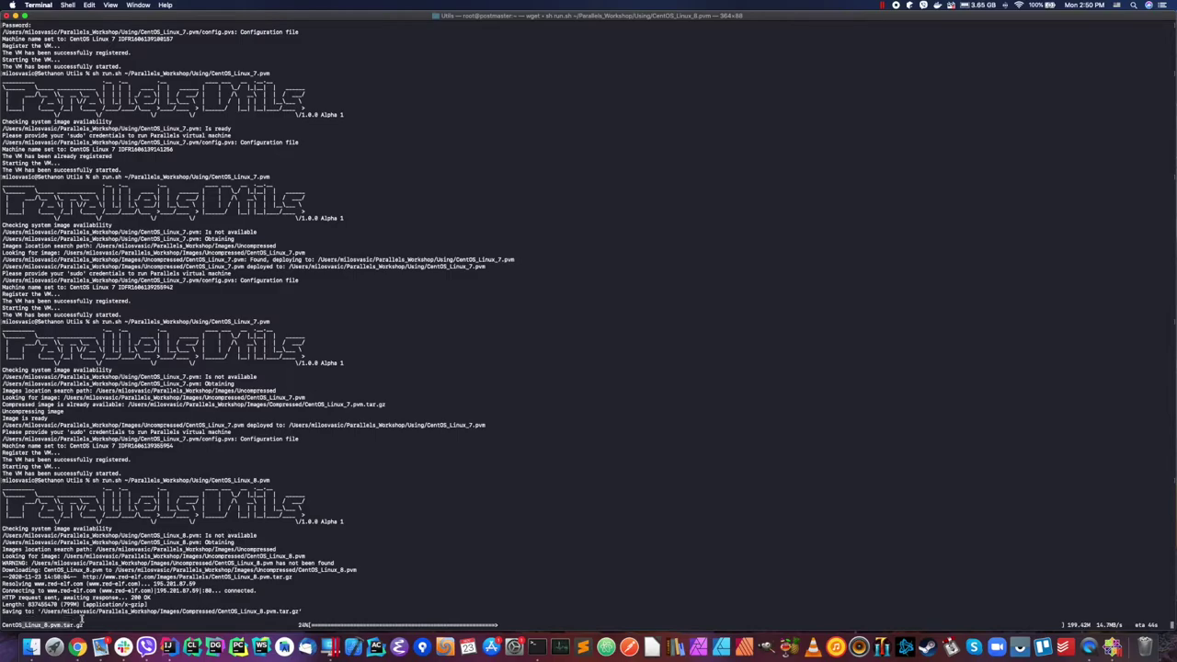
left_click_drag(101, 591, 297, 577)
left_click(465, 538)
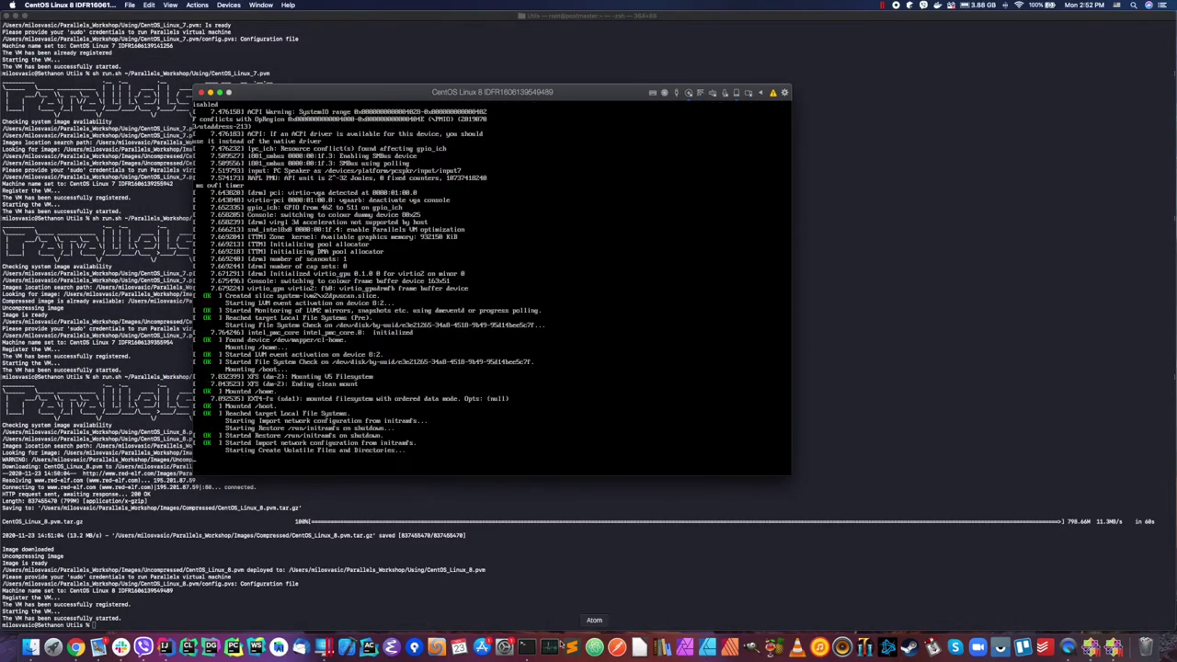
Step: Open Control Center and bring the CentOS Linux 8 VM console, at its centos8 login prompt, forward
left_click(323, 647)
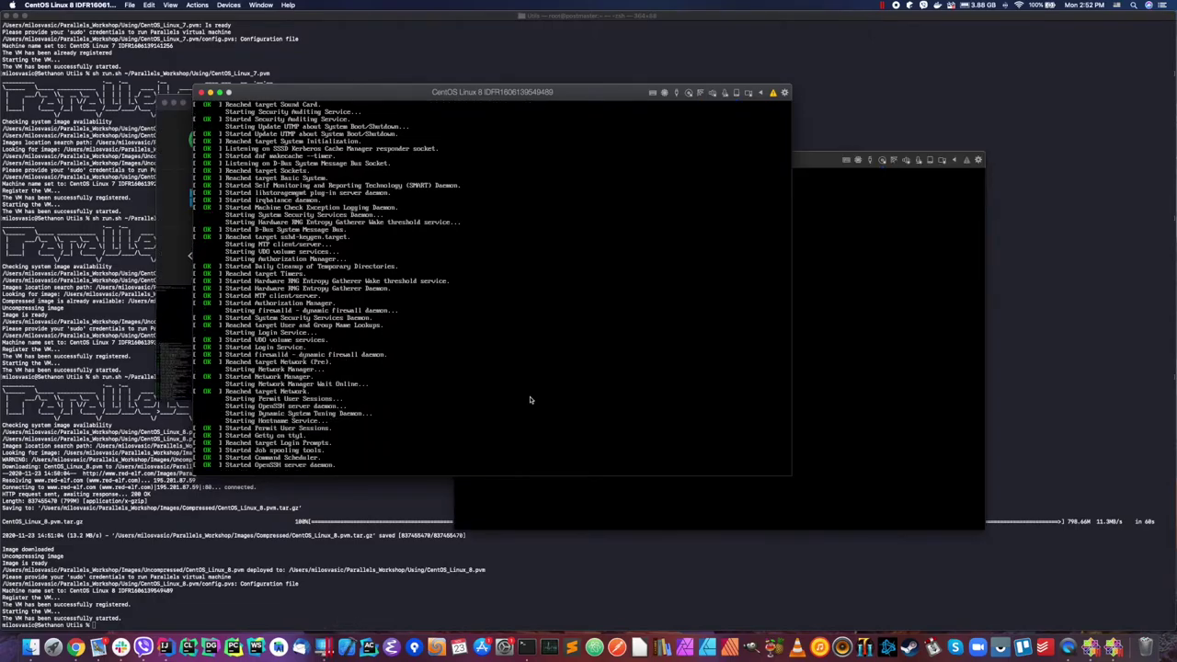
left_click(846, 220)
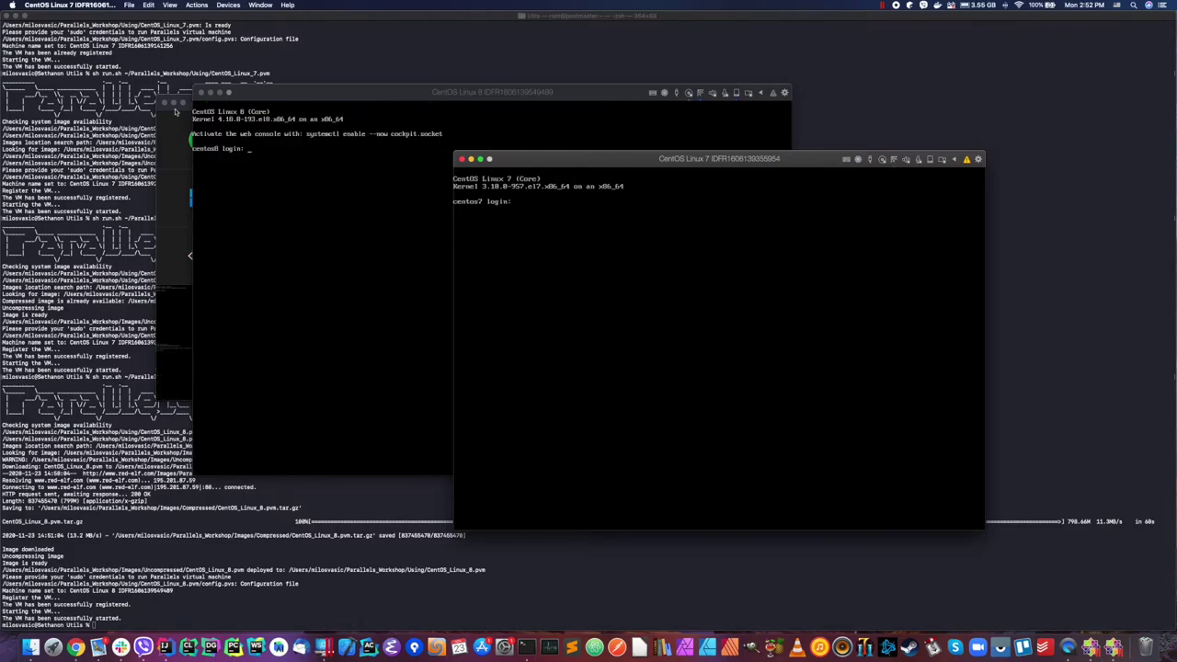
left_click(188, 101)
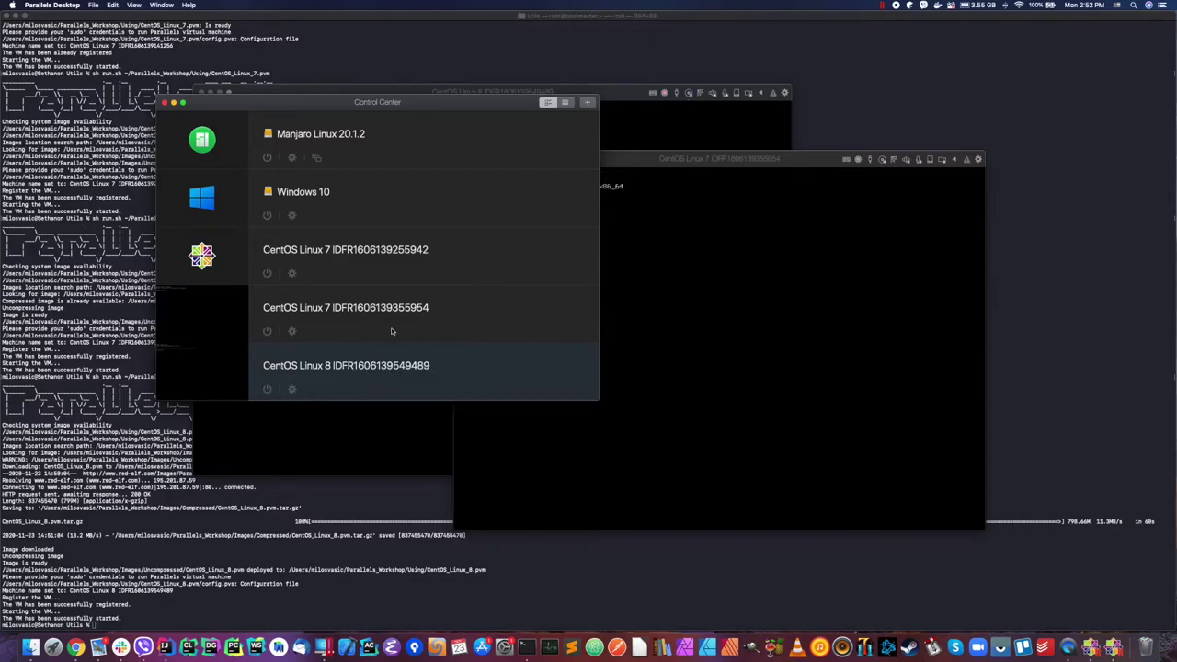
left_click(629, 97)
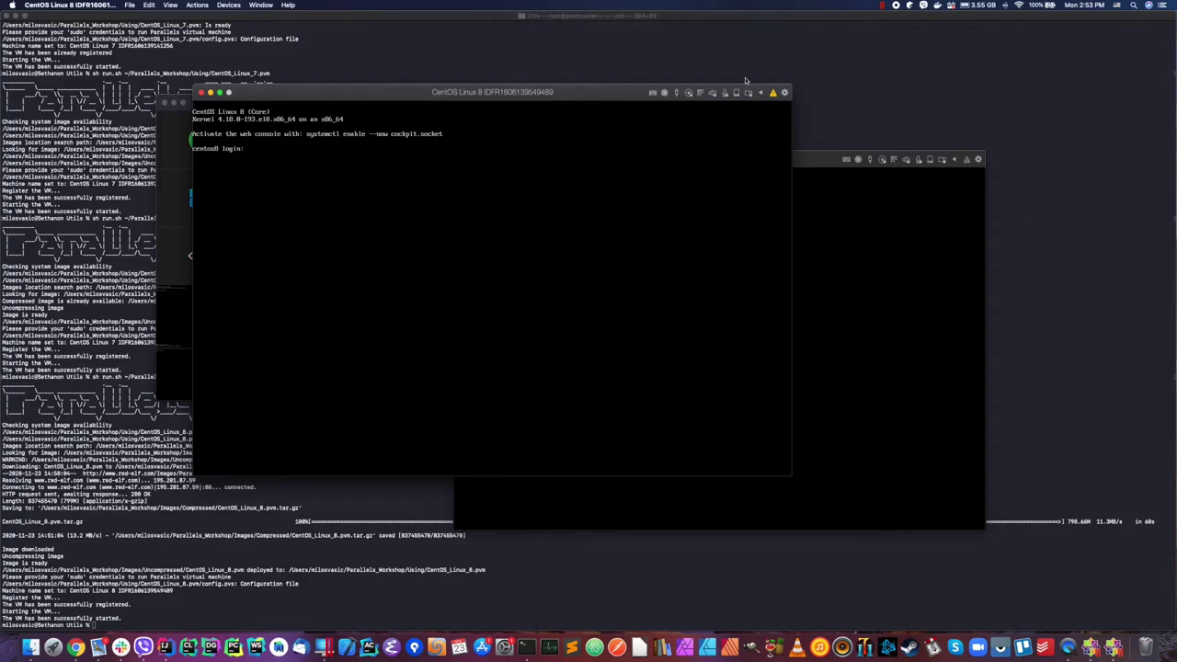
type("root")
key("Return")
key("Return")
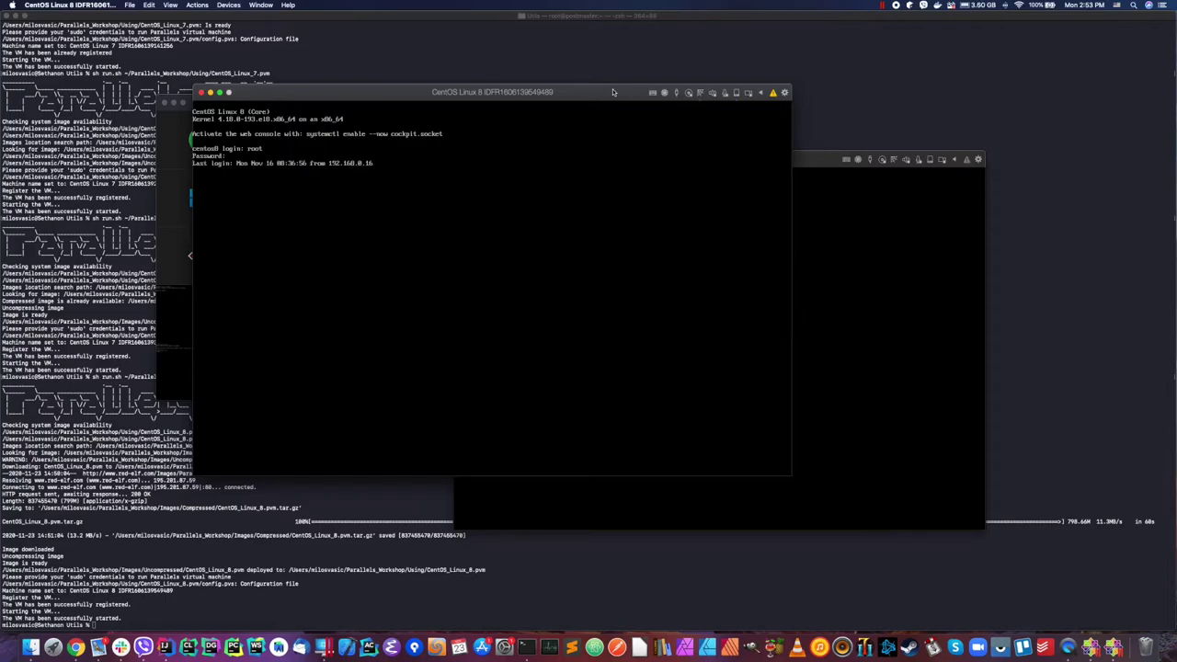
type("shutdown now")
key("Return")
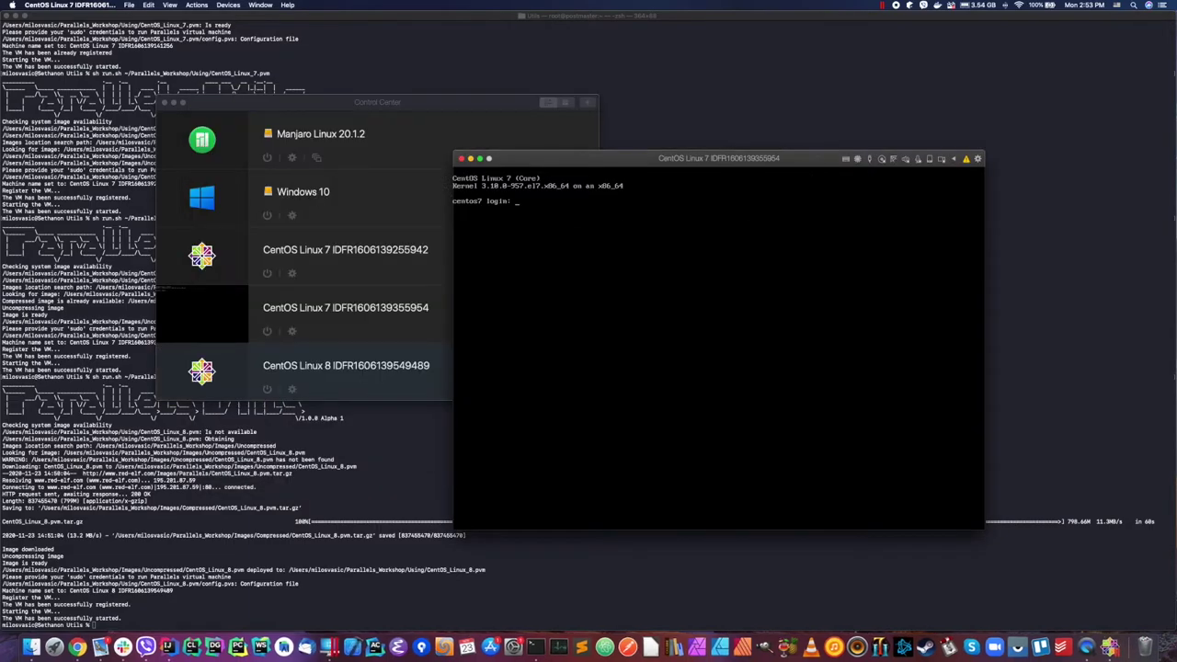
type("oot")
key("Return")
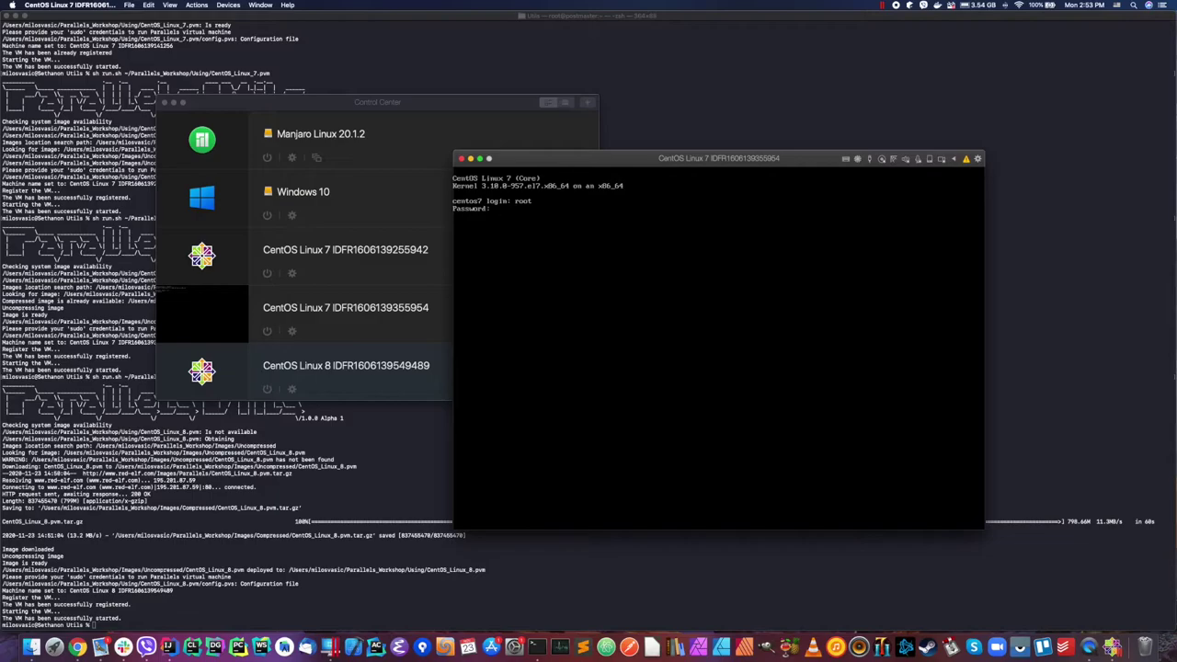
key("Return")
type("shutdown -h now")
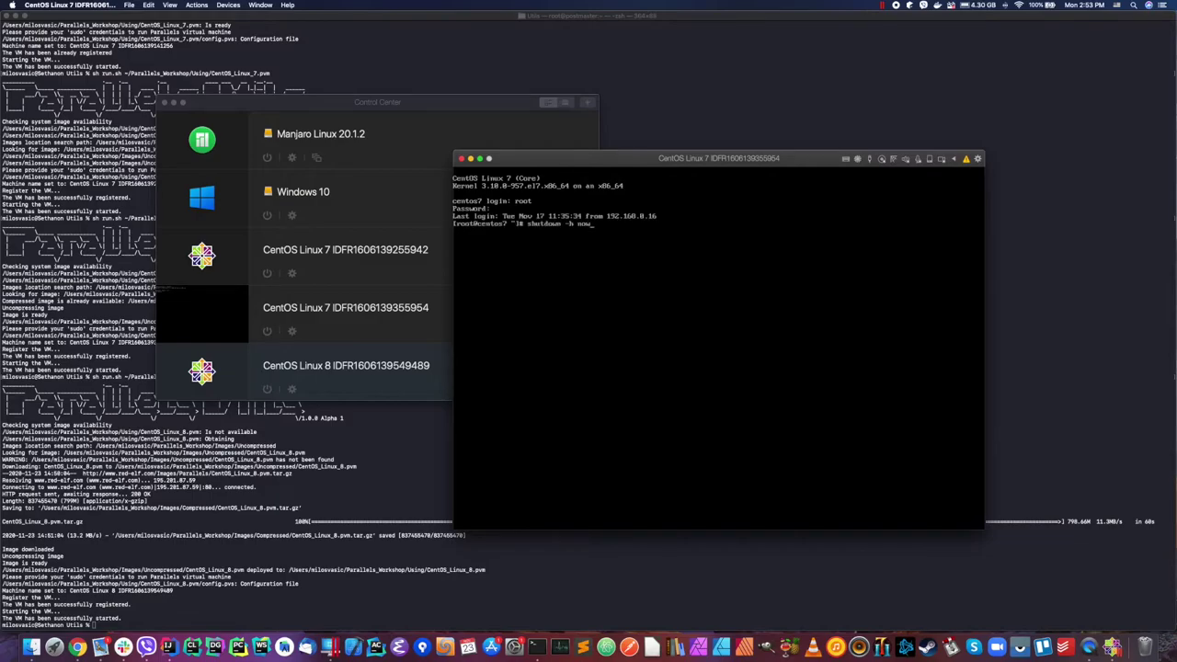
key("Return")
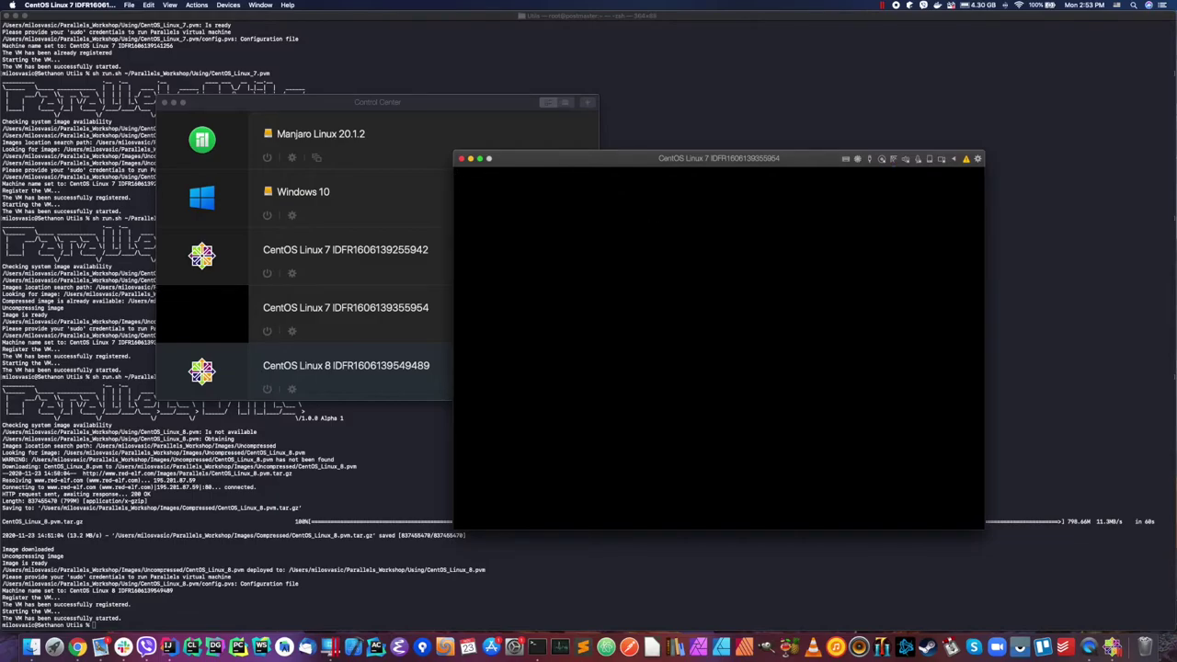
Step: Remove both CentOS Linux 7 VMs and the CentOS Linux 8 VM, moving their files to the Trash
right_click(473, 248)
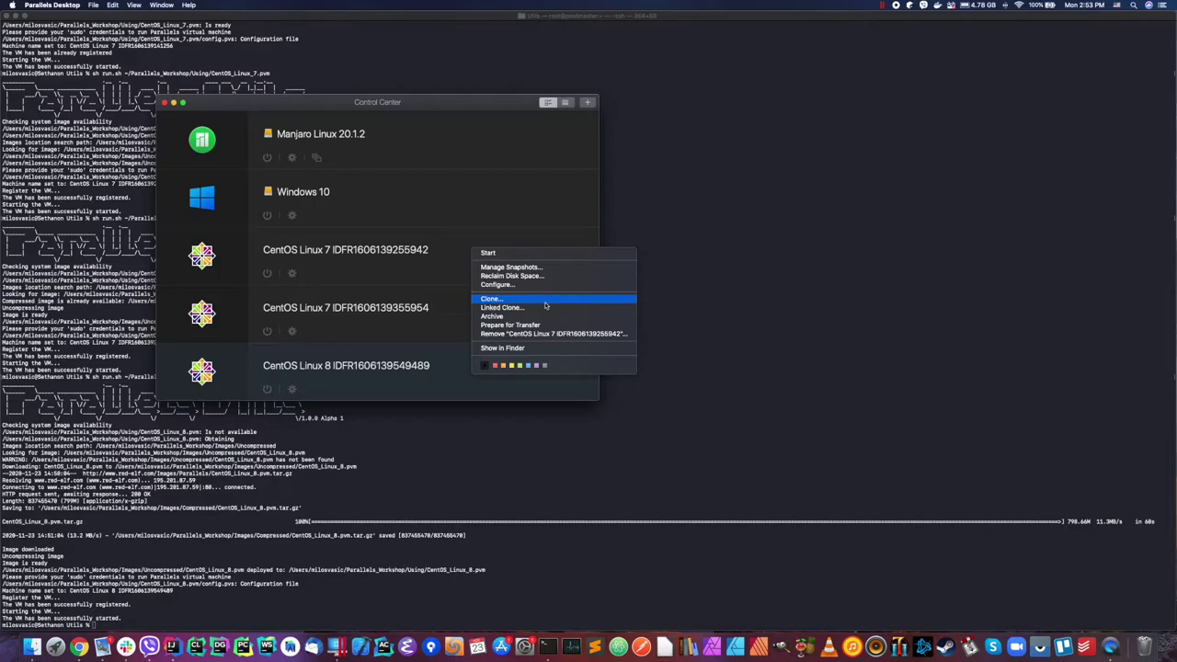
left_click(501, 333)
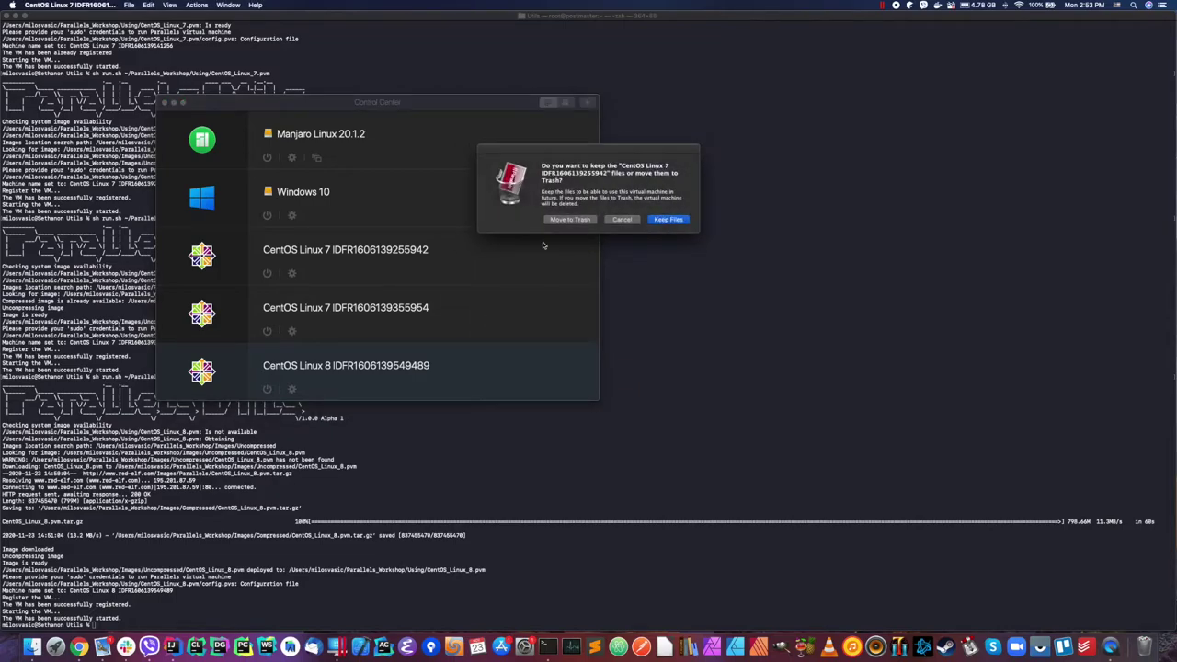
left_click(548, 221)
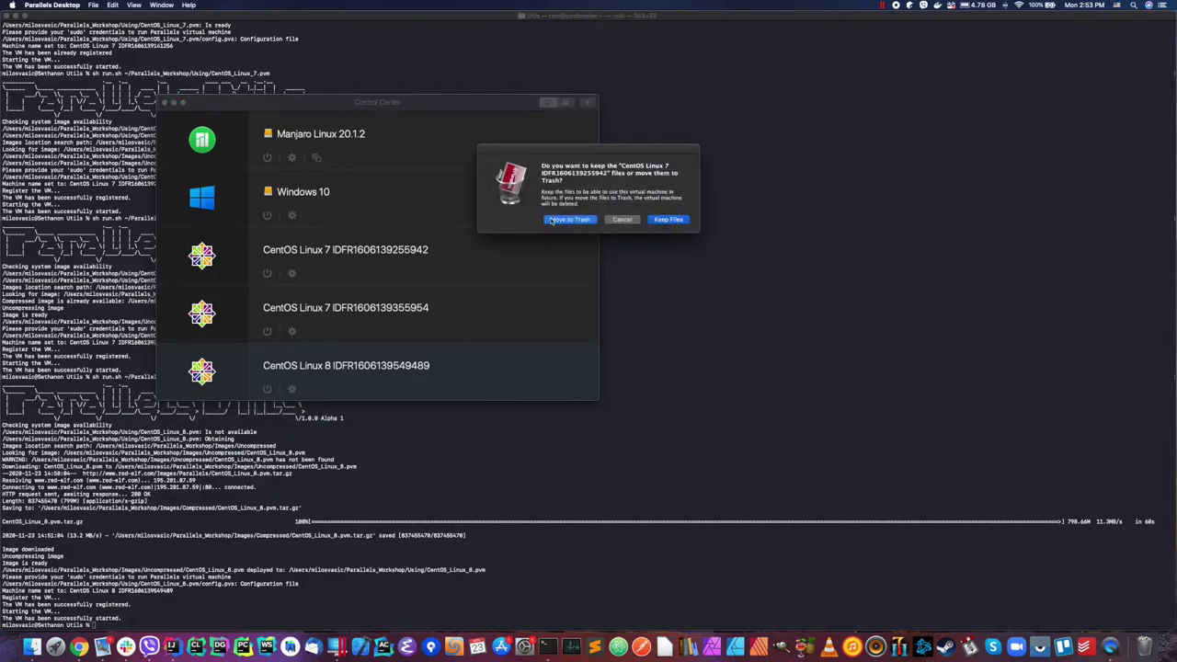
right_click(503, 249)
left_click(555, 334)
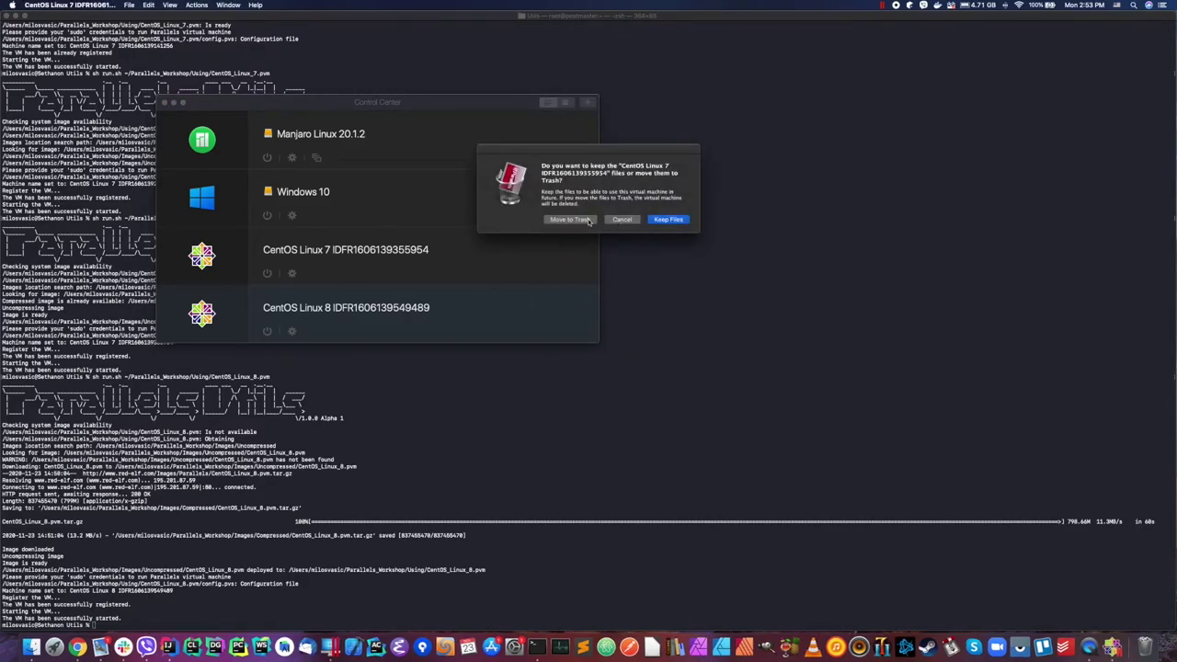
left_click(588, 220)
right_click(513, 258)
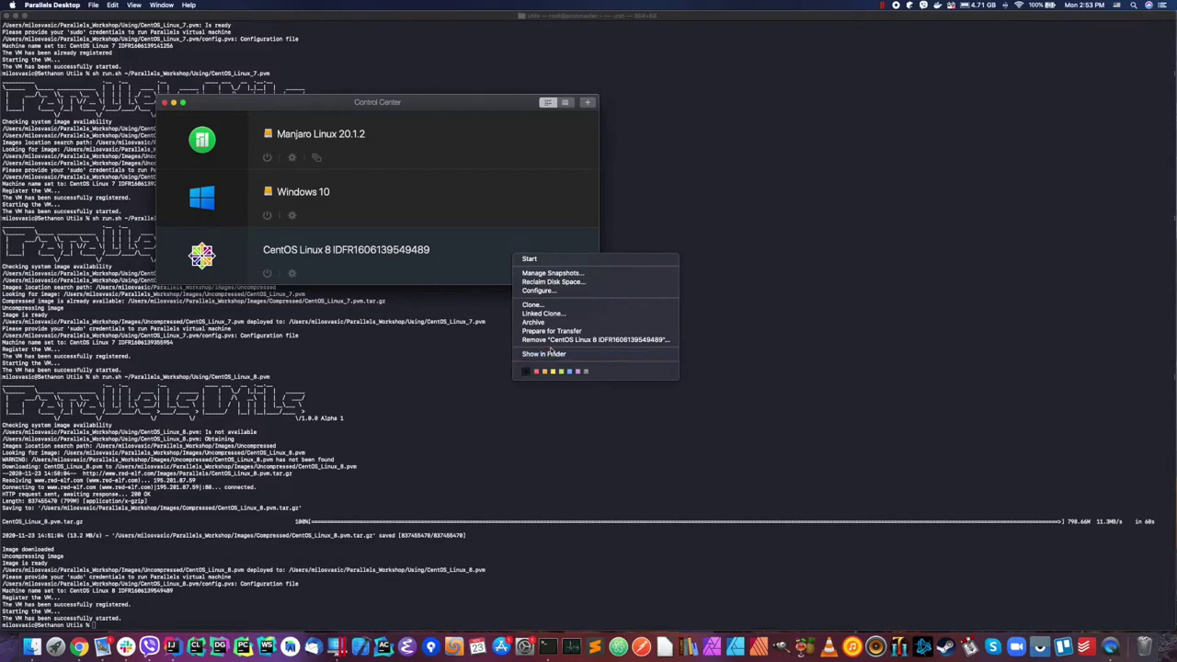
left_click(552, 340)
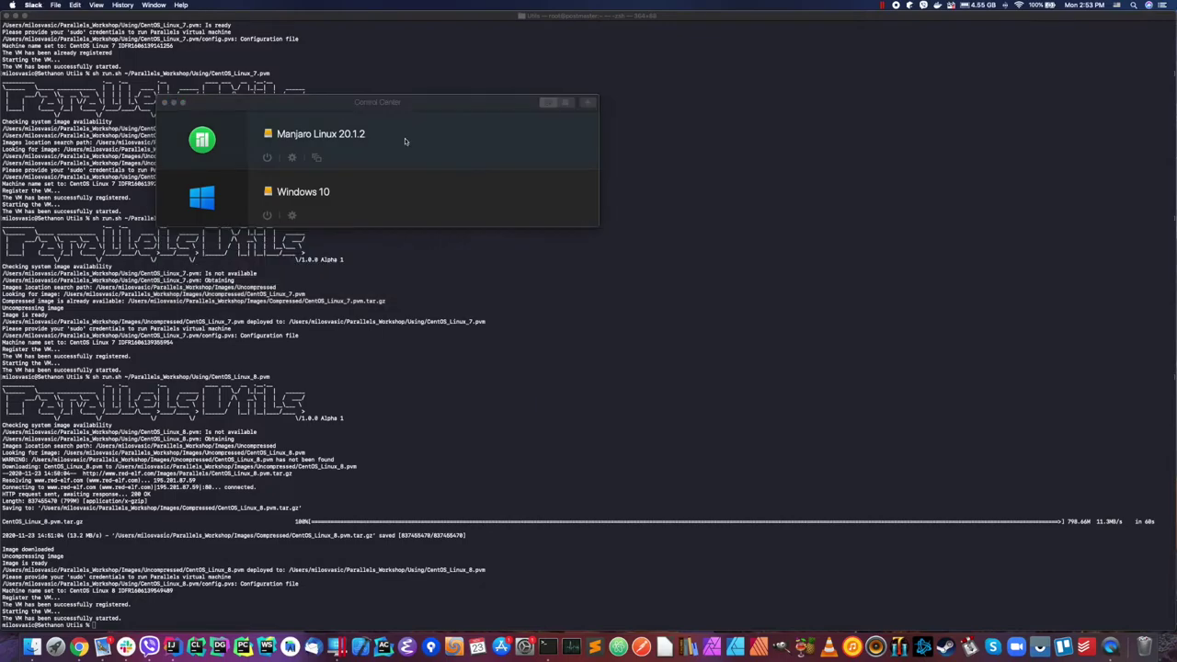
left_click(382, 85)
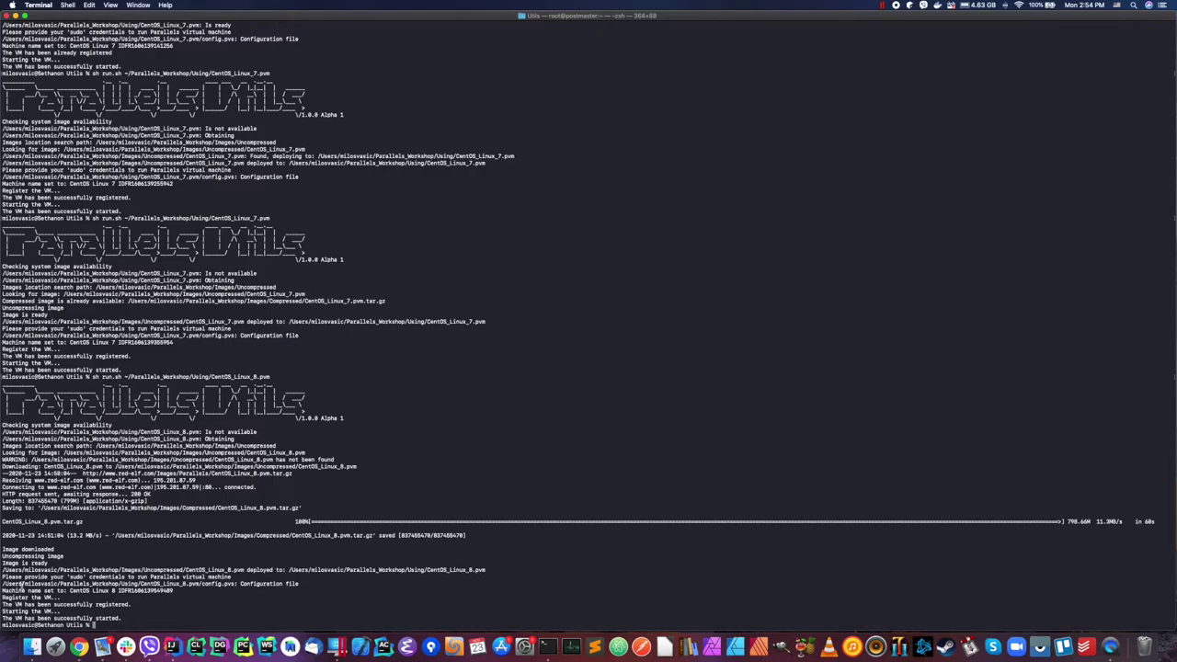
Step: Rename the copy of CentOS_Linux_7.pvm in Parallels_Workshop to Test_Machine_1.pvm
left_click(32, 647)
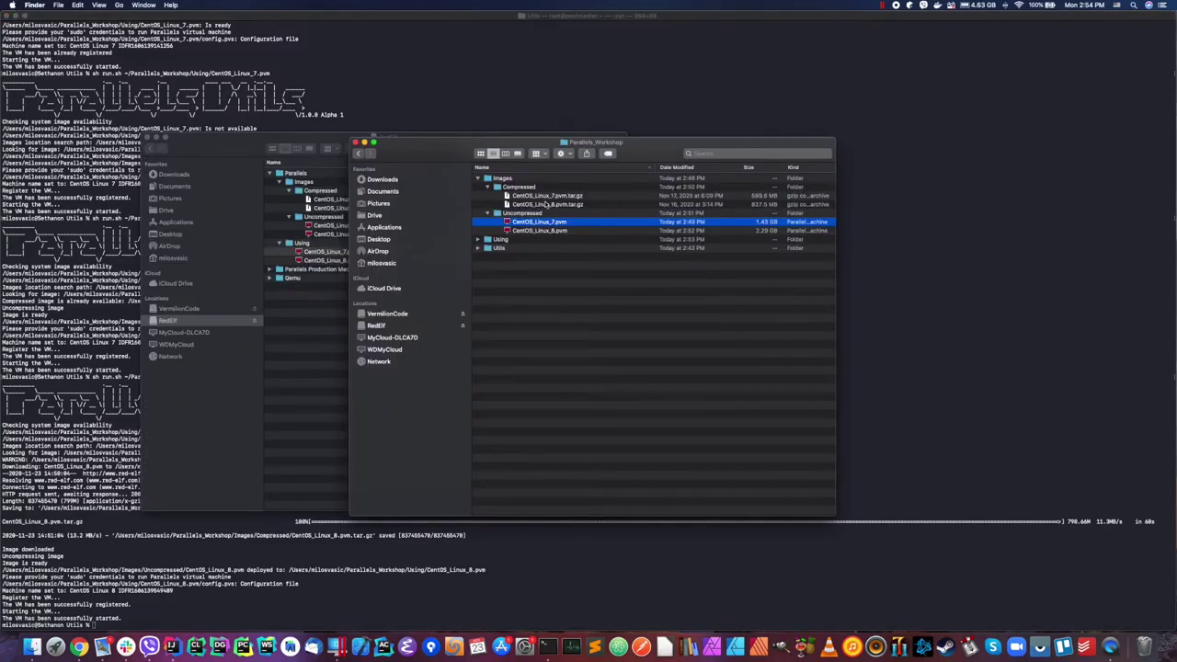
left_click_drag(507, 142, 558, 175)
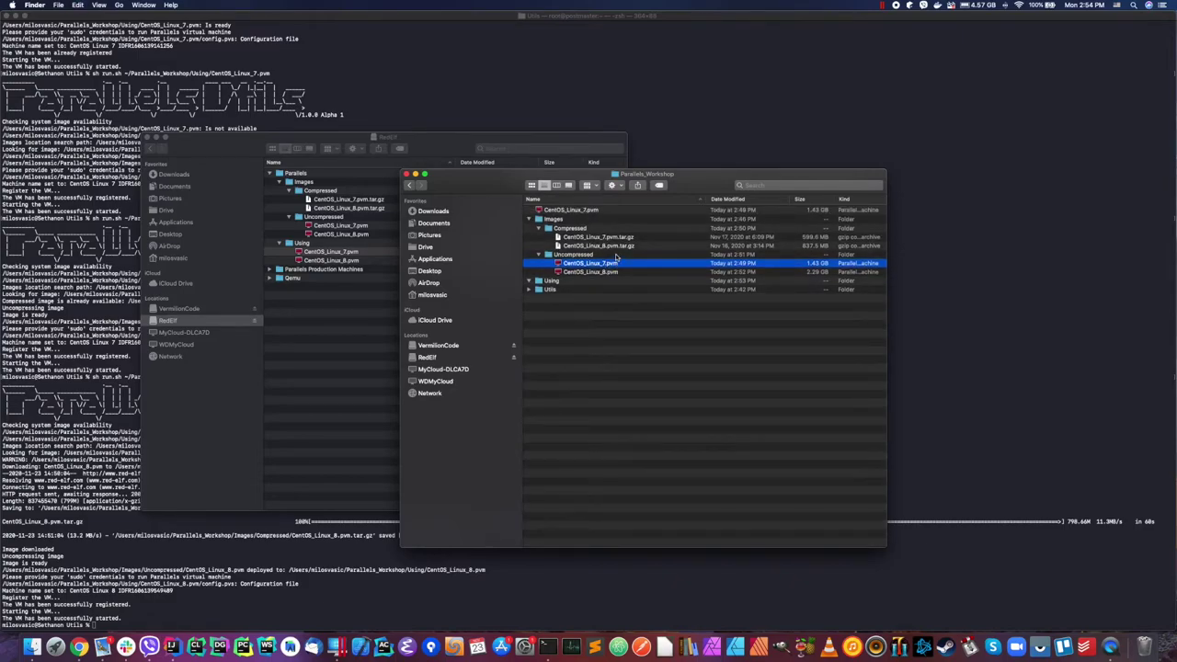
left_click(579, 210)
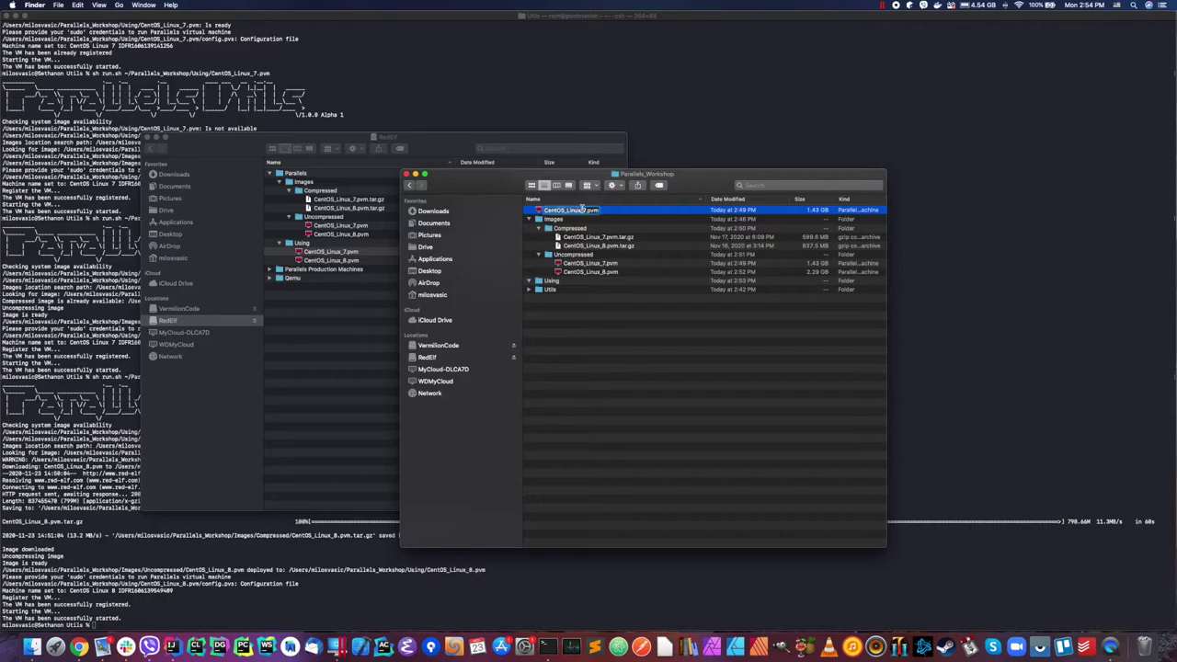
key("Return")
type("Test_Machine_1")
key("Return")
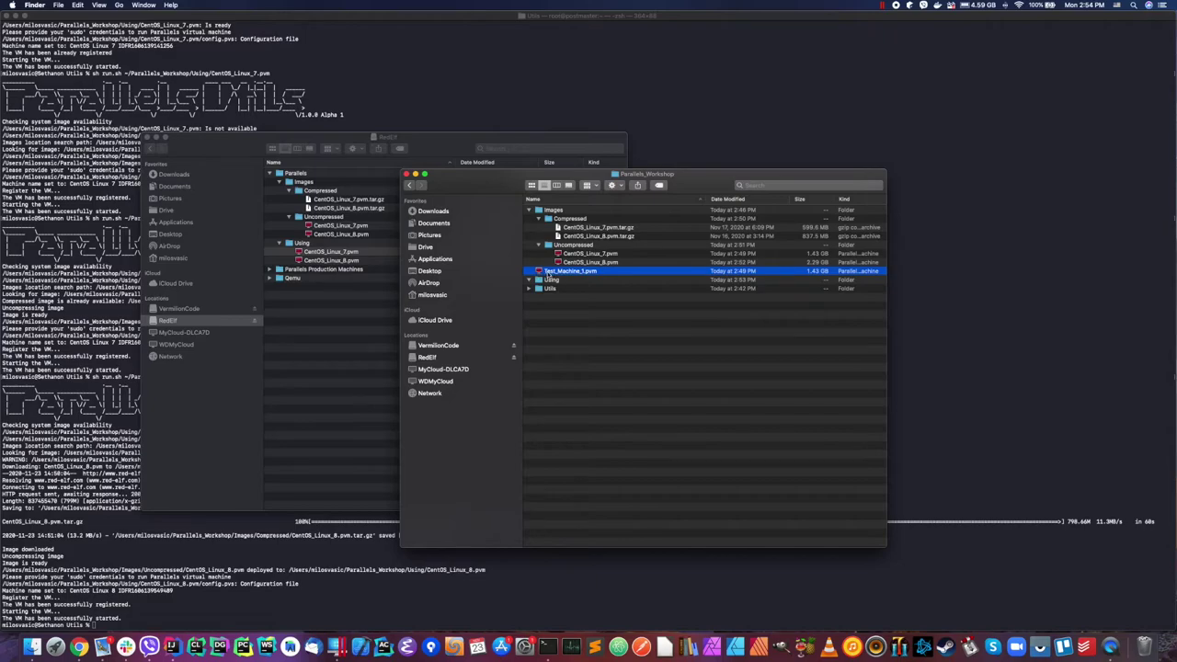
Step: Move Test_Machine_1.pvm into the Uncompressed folder and expand the Using folder
left_click_drag(549, 274, 573, 246)
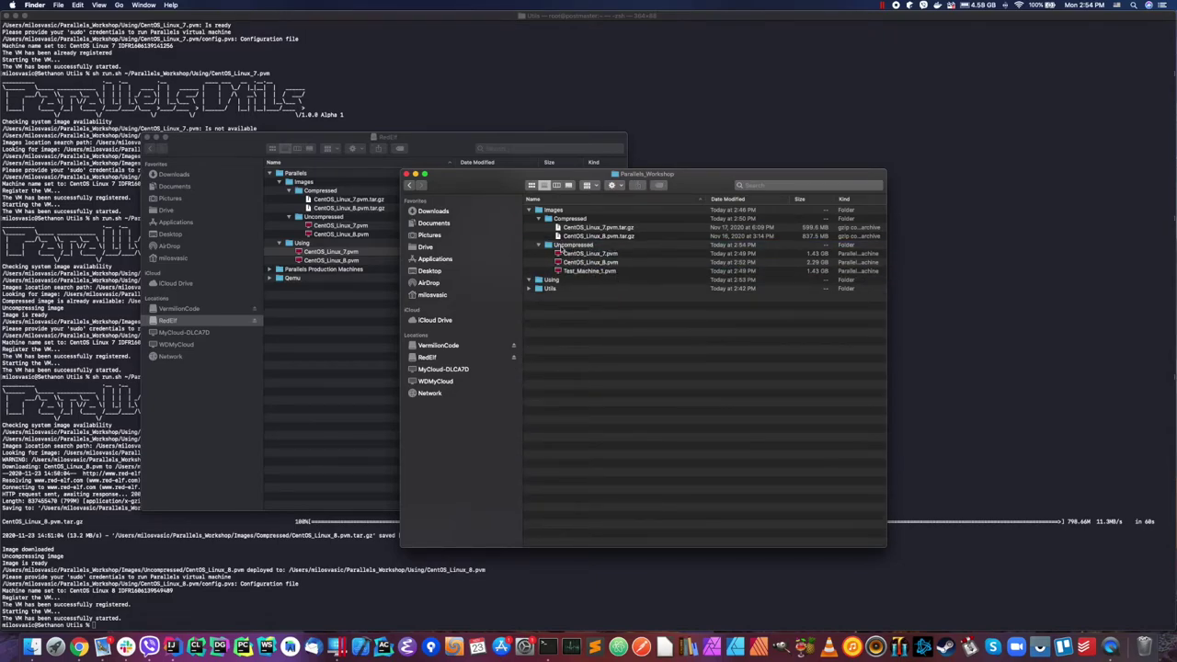
left_click(567, 274)
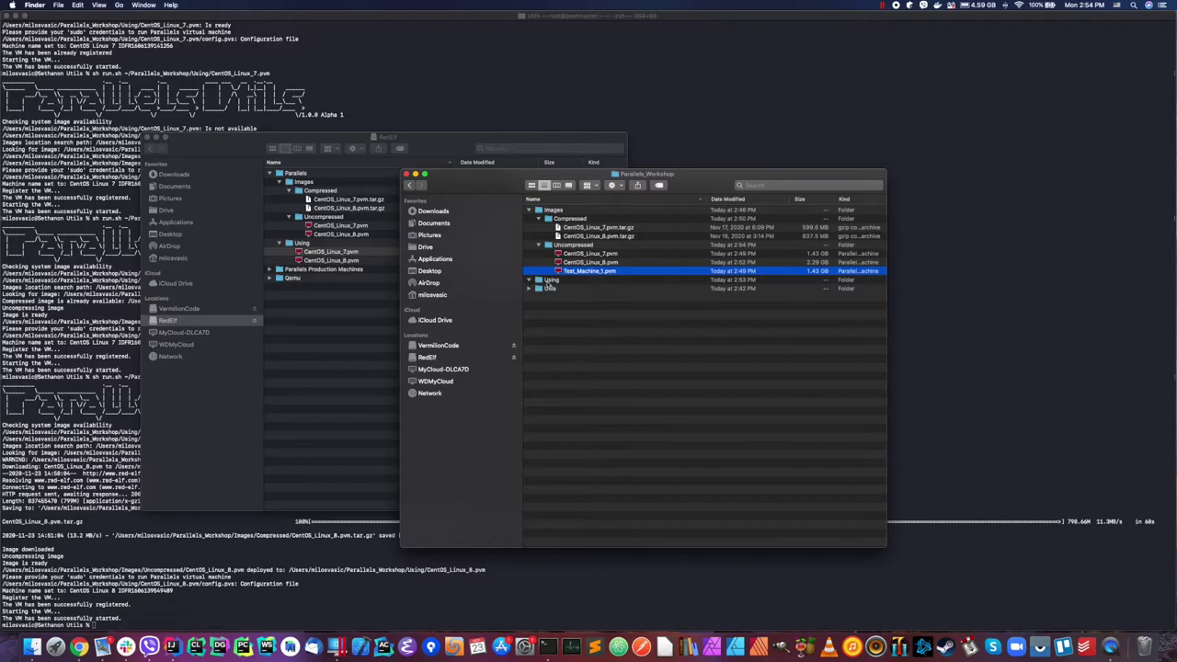
left_click(549, 280)
left_click(529, 281)
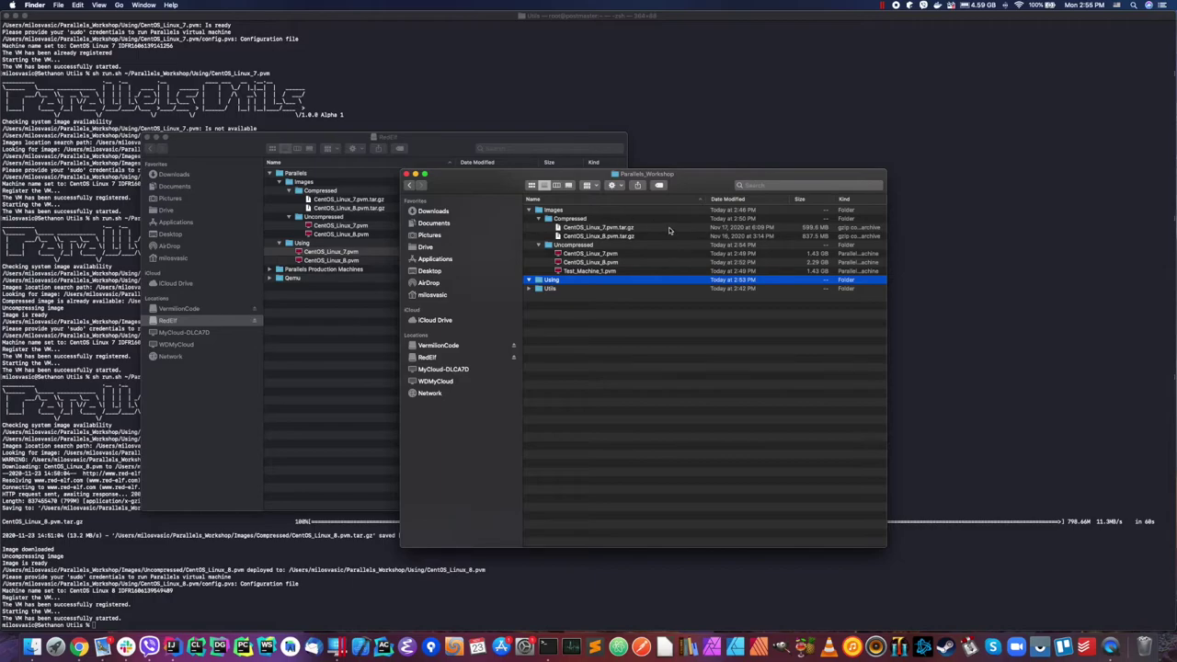
left_click(320, 533)
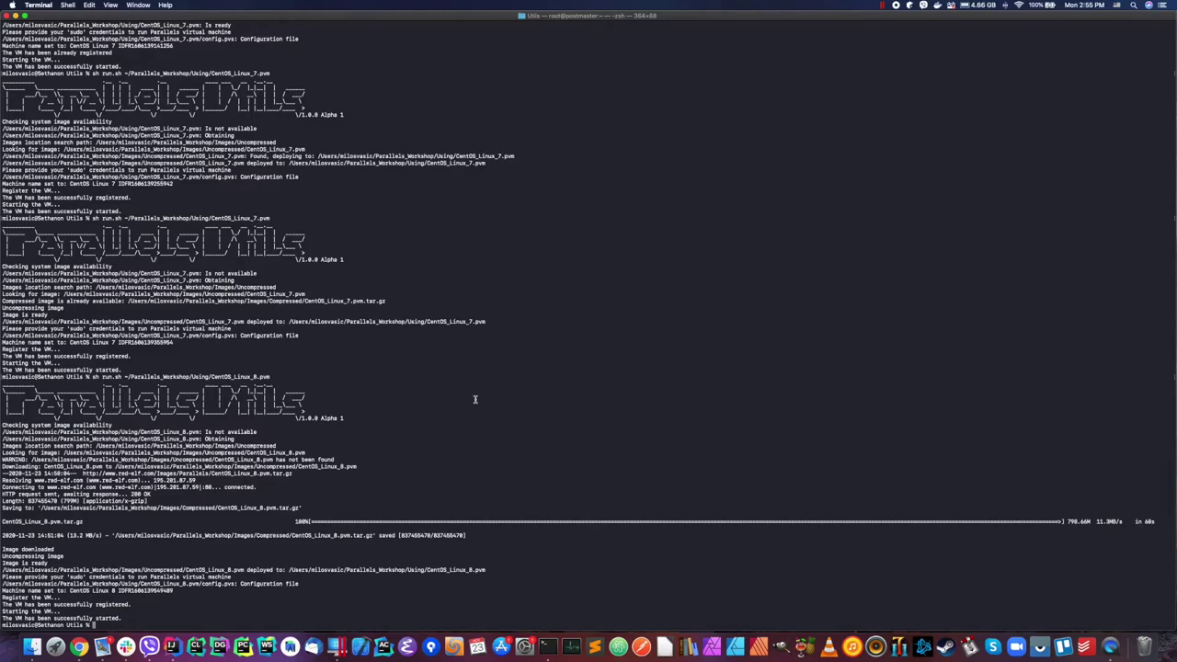
Step: List the Utils folder with ls -lF and select the publish_images.sh name in the output
type("ls -lF")
key("Return")
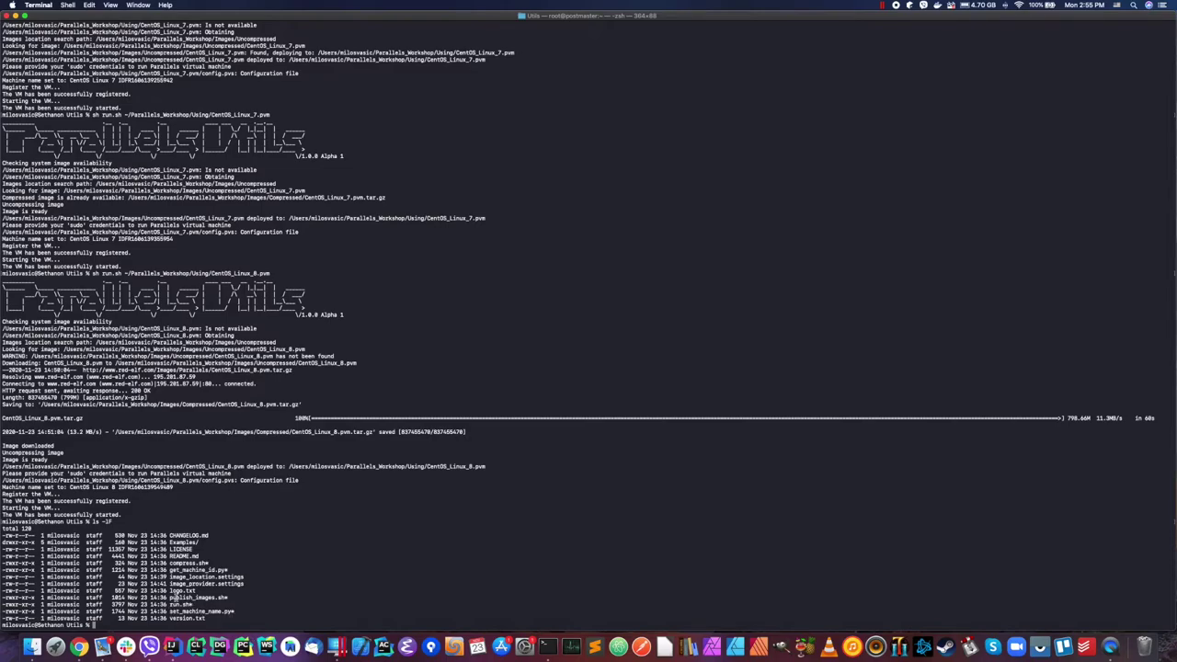
double_click(193, 598)
Step: Enter the Examples folder and list its files with ls -lF
type("cd Examples/")
key("Return")
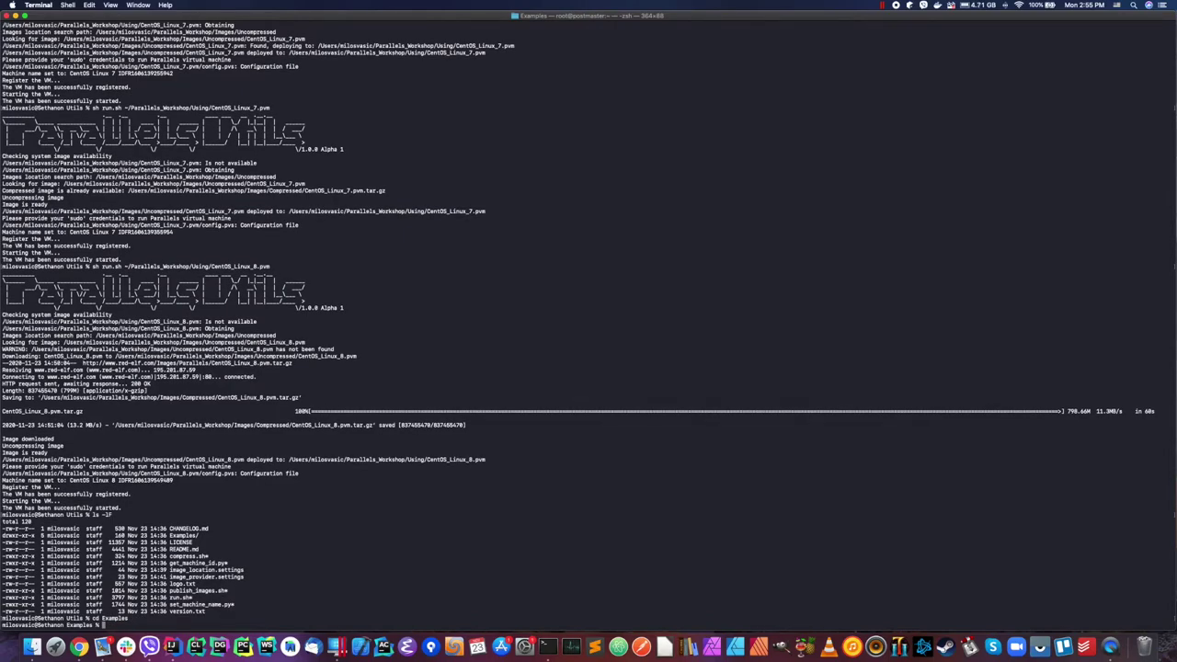
type("ls -lF")
key("Return")
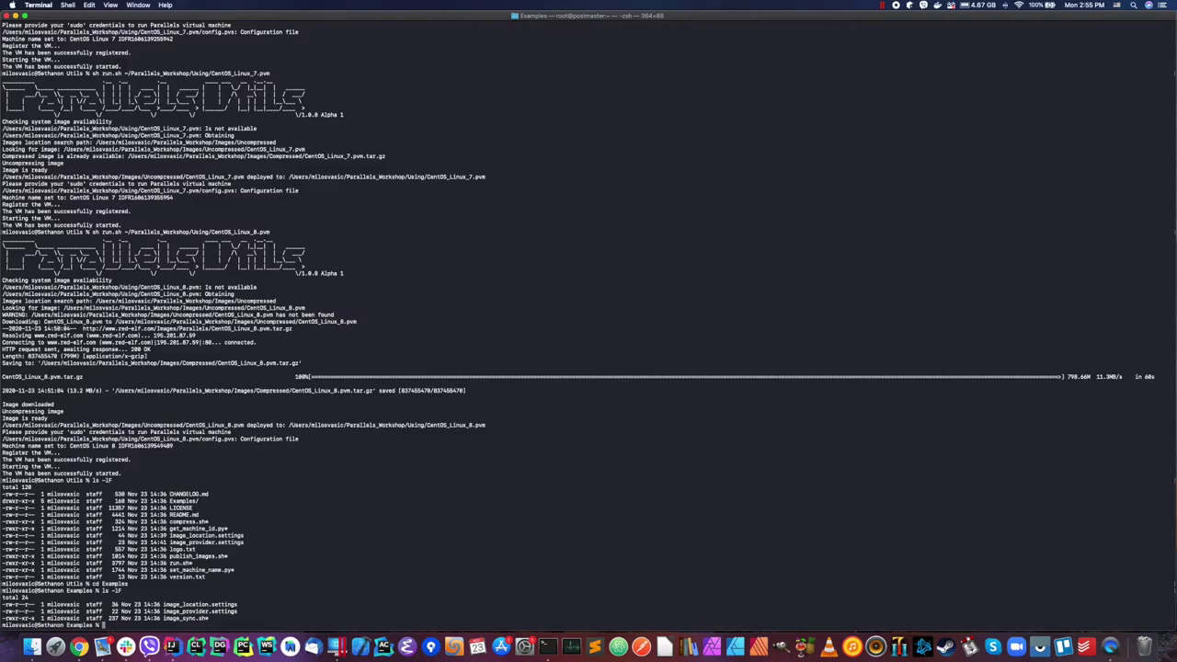
Step: Attempt to copy image_sync.sh to ../ using a mistyped copy command
type("cop")
type("image_")
key("Tab")
type("s")
key("Tab")
type("../")
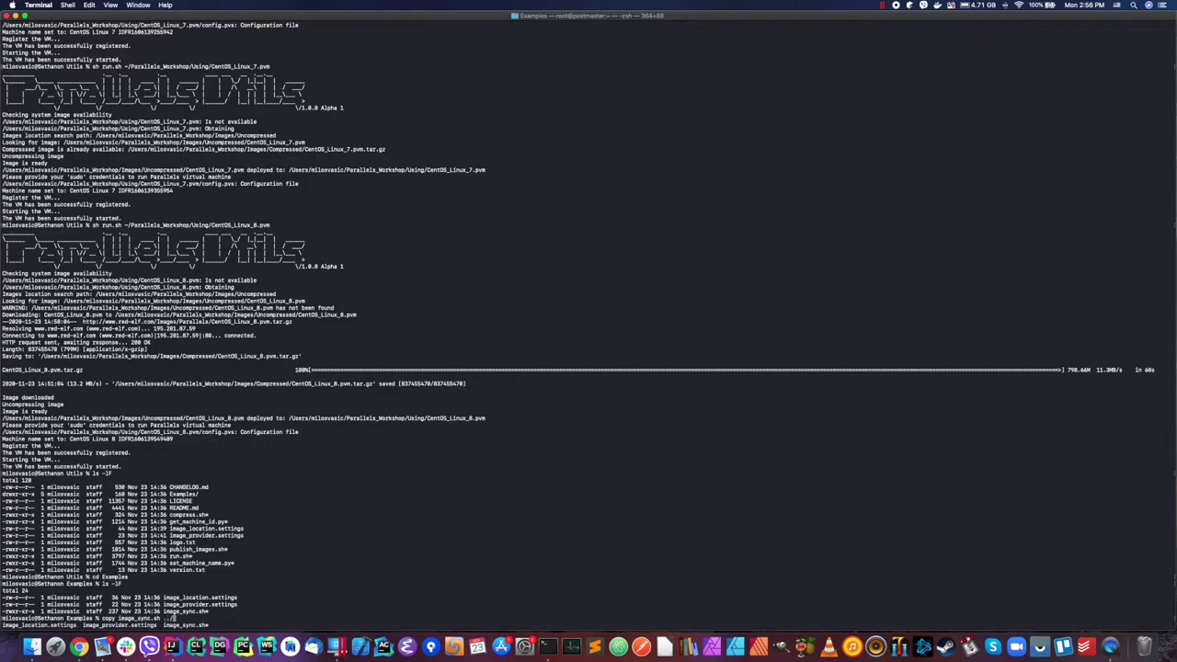
key("Return")
Step: Back in Examples, rerun the copy corrected to cp image_sync.sh ../
type("cd ..")
key("Return")
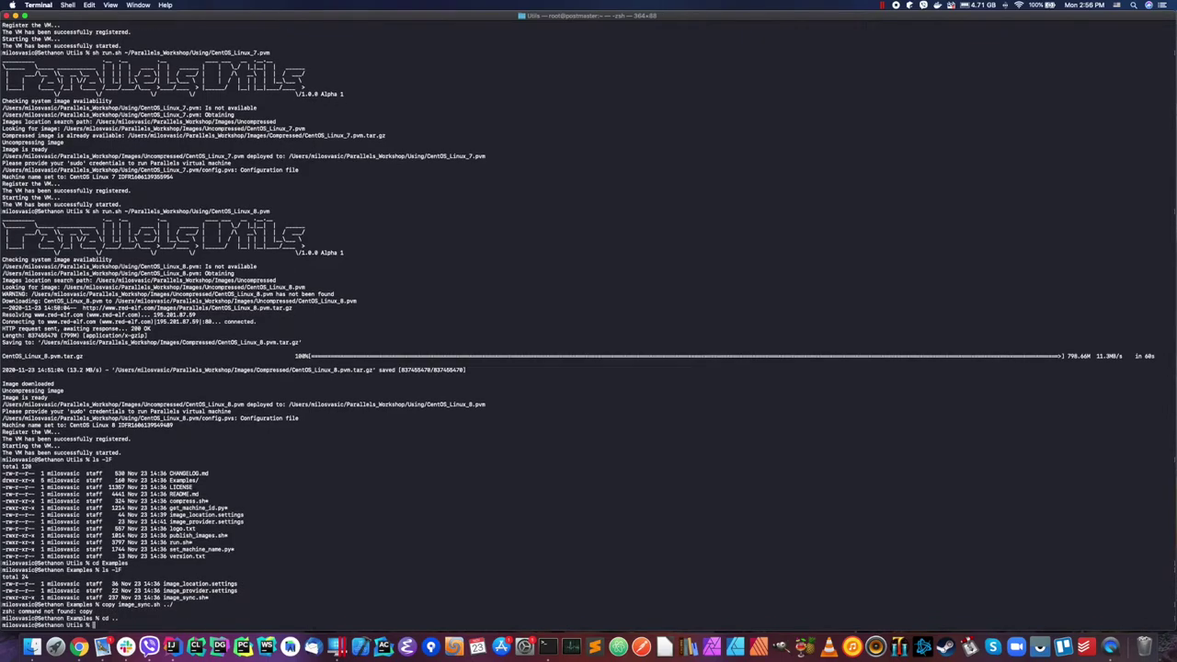
type("cd .")
type(".")
type("amples")
key("Return")
type("cd ..")
key("Up")
key("Up")
key("Up")
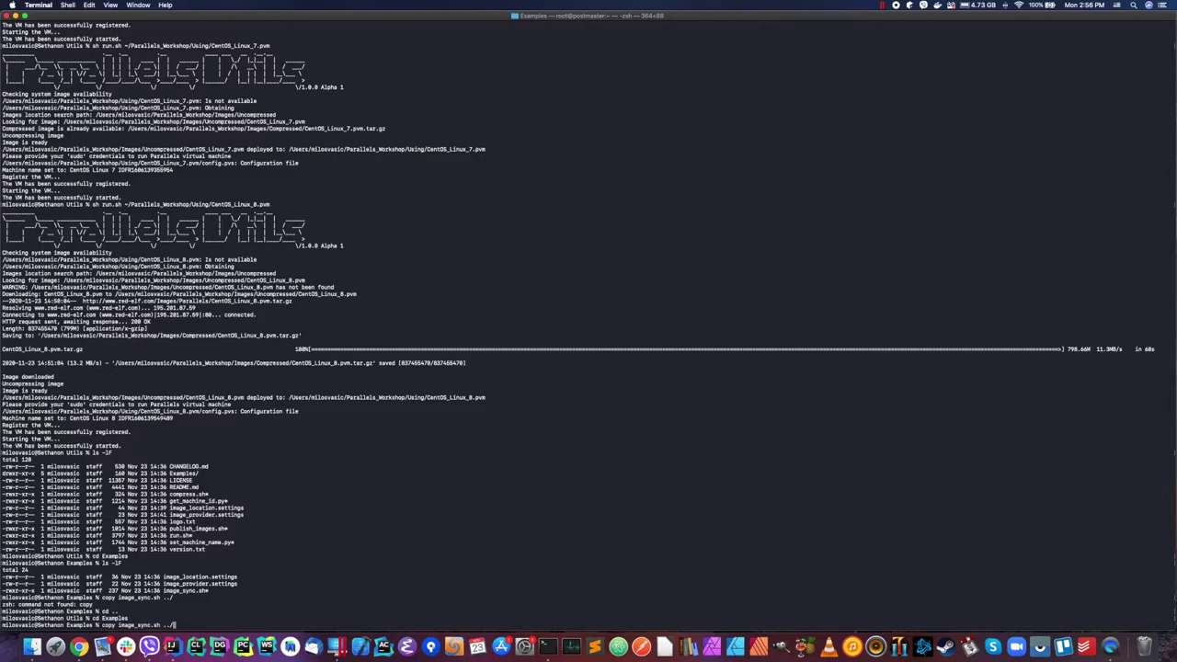
key("Left")
key("Left")
key("Left")
key("Left")
key("Left")
key("Left")
key("Left")
key("Left")
key("Left")
key("Left")
key("Left")
key("Left")
key("BackSpace")
key("Left")
key("BackSpace")
key("Return")
Step: Return to Utils, confirm image_sync.sh with ls -lF, and view it with more
type("cd ..")
key("Return")
type("ls -lF")
key("Return")
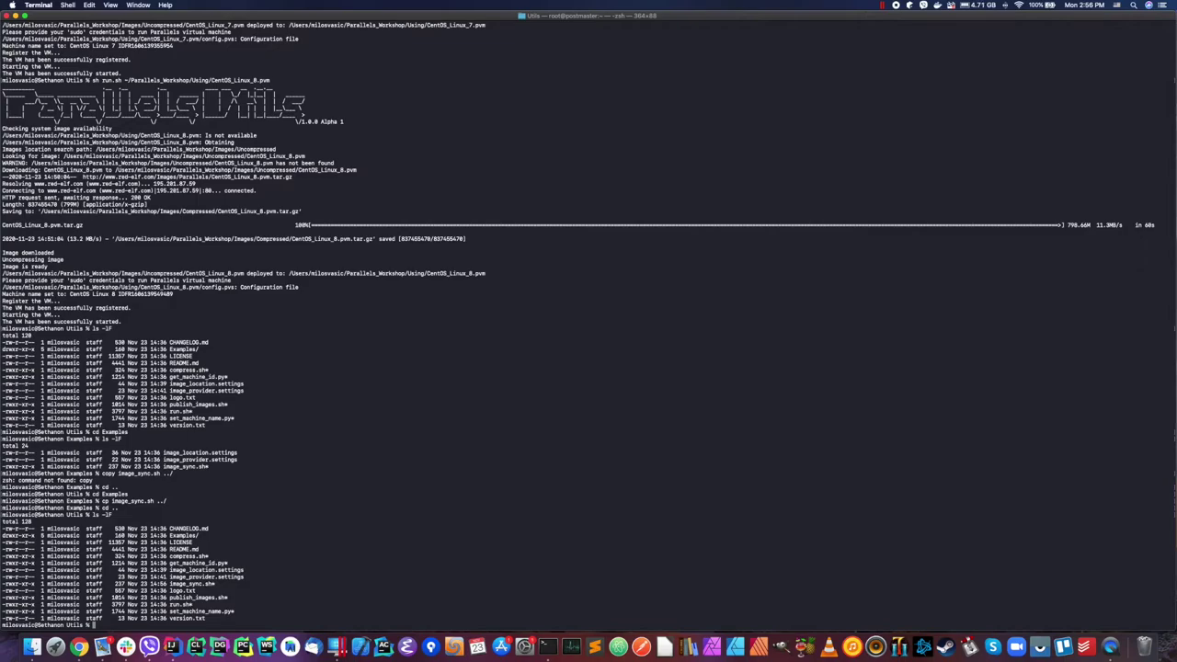
type("more image_sync.sh")
key("Return")
key("q")
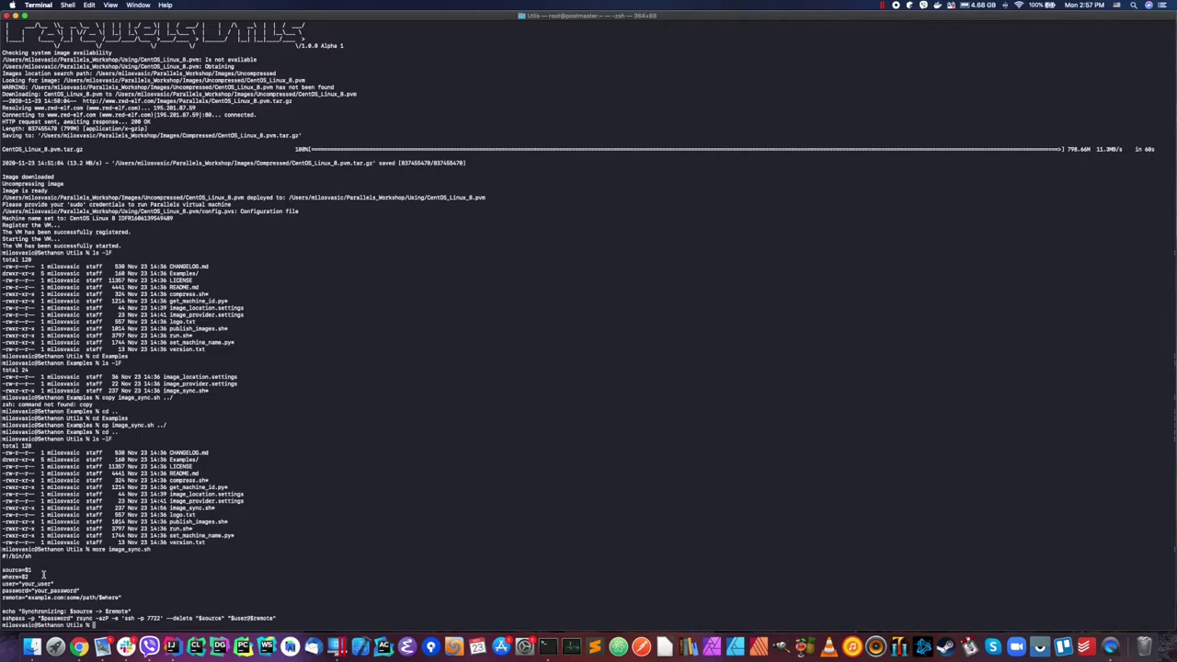
left_click_drag(3, 570, 33, 571)
left_click_drag(5, 577, 66, 577)
left_click(7, 583)
left_click_drag(8, 591, 70, 591)
left_click_drag(28, 598, 137, 595)
left_click(165, 589)
left_click_drag(97, 598, 120, 598)
left_click(30, 612)
left_click_drag(31, 612, 134, 612)
left_click_drag(25, 618, 289, 614)
left_click(290, 614)
Step: Copy Mail-Server-Factory's Core/Utils/Parallels/image_sync.sh over ~/Parallels_Workshop/Utils/image_sync.sh
type("cp ~/Projects/Mail-Server-Factory/Core/Utils/Parallels/")
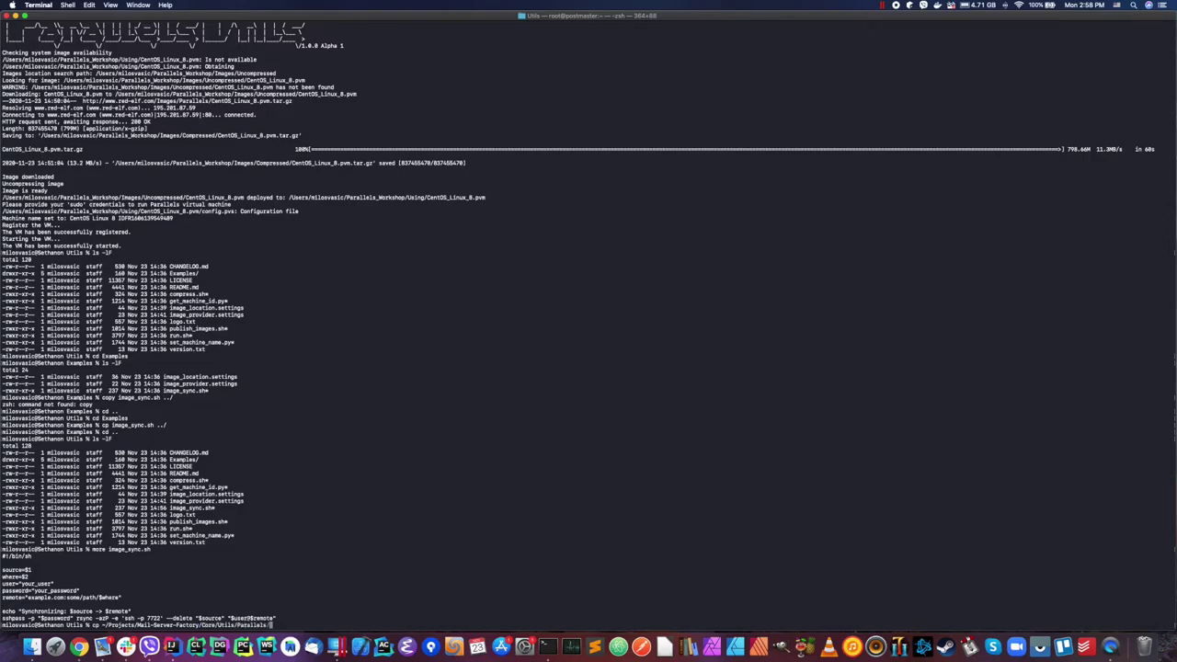
type("image_")
type("s")
key("Tab")
type("2")
type("/Para")
type("llels")
type("_")
key("Tab")
type("Ut")
key("Tab")
type("image_s")
key("Tab")
key("Return")
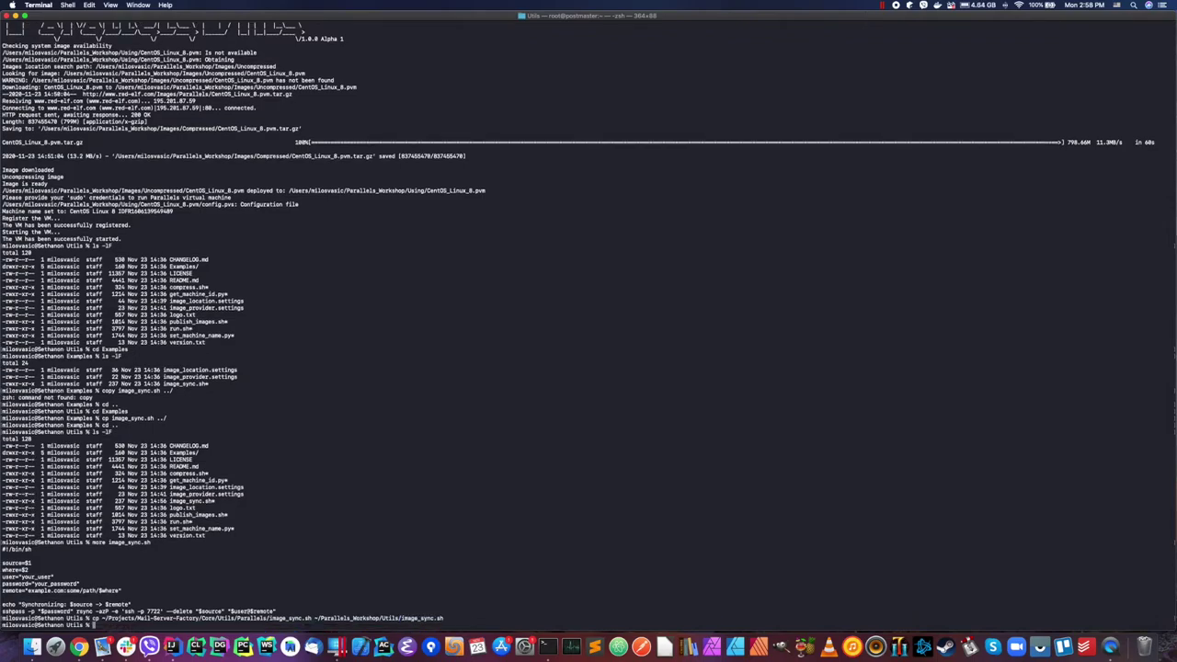
Step: List Utils with ls -lF and highlight the updated 258-byte image_sync.sh
type("ls -lF")
key("Return")
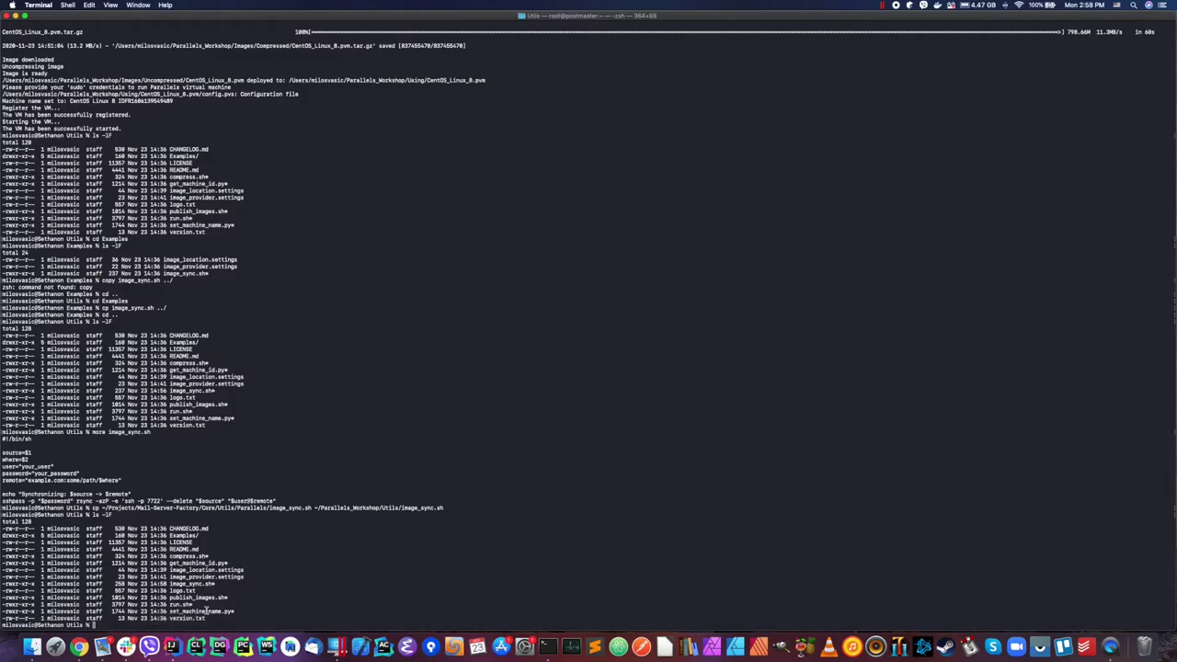
left_click_drag(162, 582, 225, 583)
Step: List the Examples folder with ls ./Examples -lF, then rerun a corrected version
type("ls ./Examples -lF")
key("Return")
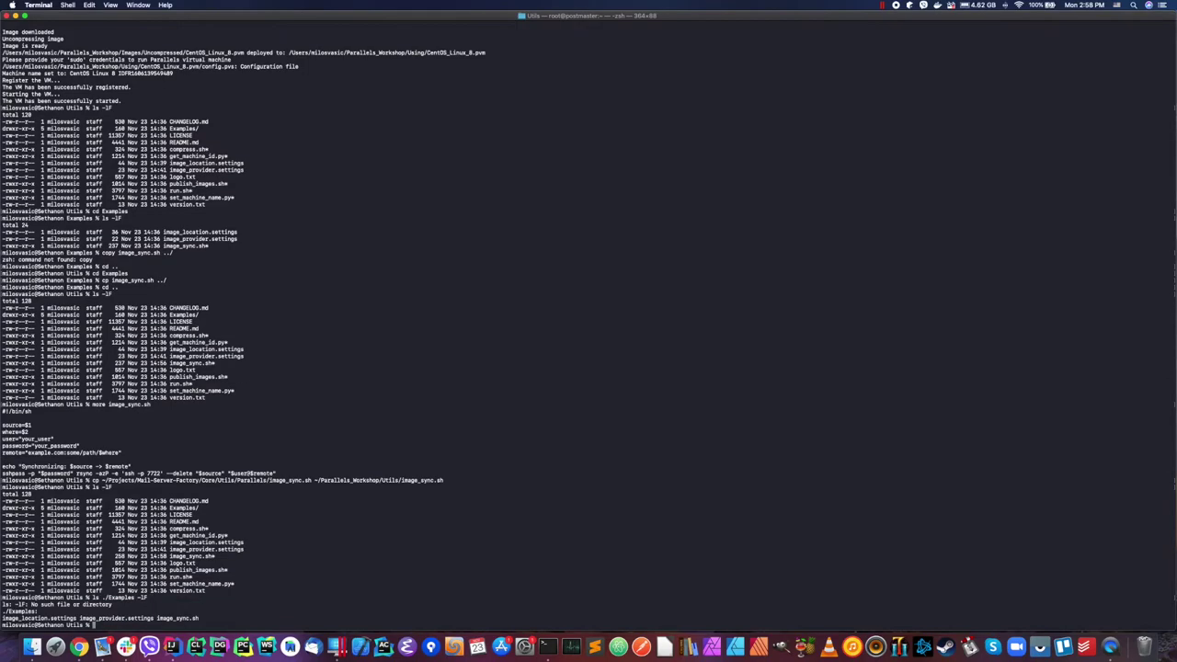
key("Up")
key("BackSpace")
key("BackSpace")
key("BackSpace")
key("BackSpace")
key("Left")
key("Left")
key("Left")
key("Left")
key("Left")
key("Left")
type("-lF")
key("Return")
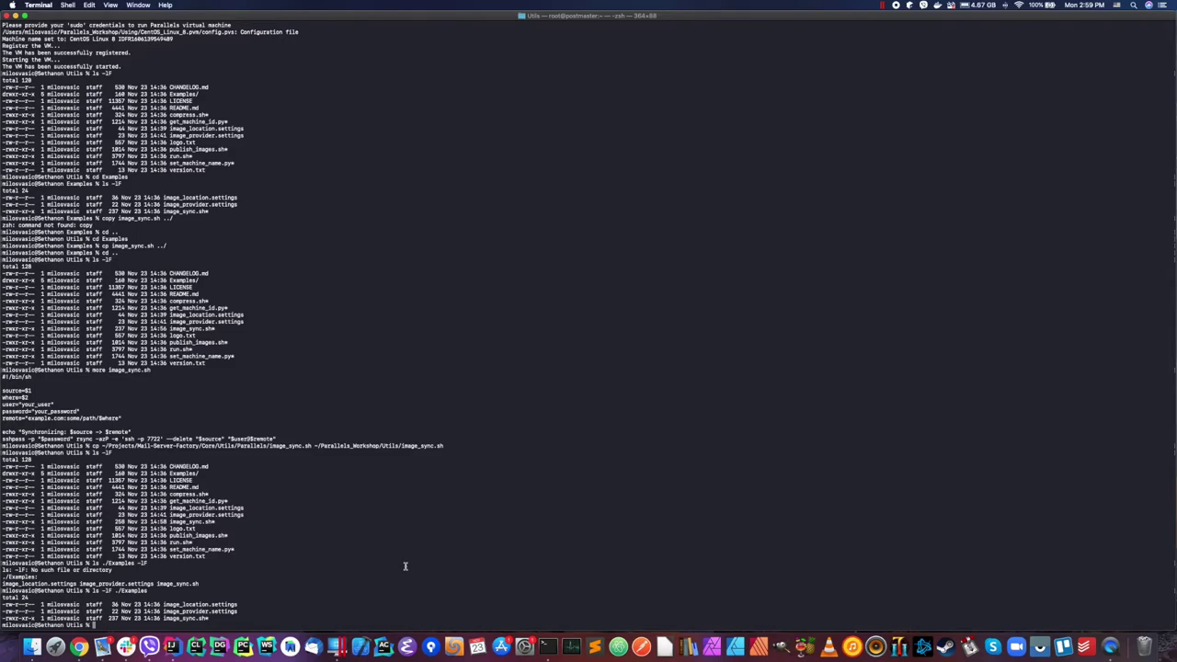
Step: Run ls -lF on Utils, highlight publish_images.sh, and enter sh publish_images.sh
type("ls -lF")
key("Return")
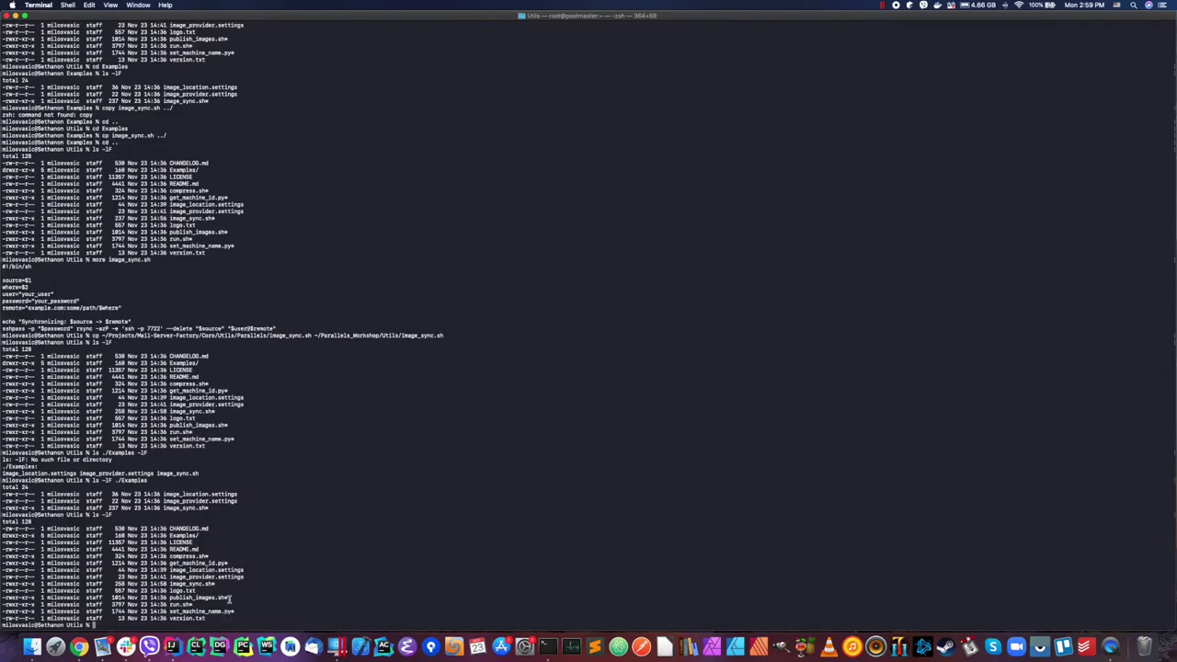
left_click_drag(171, 598, 228, 598)
type("sh publi")
key("Tab")
Step: Run publish_images.sh and highlight the skipped CentOS_Linux_8.pvm and compressing Test_Machine_1.pvm lines
key("Return")
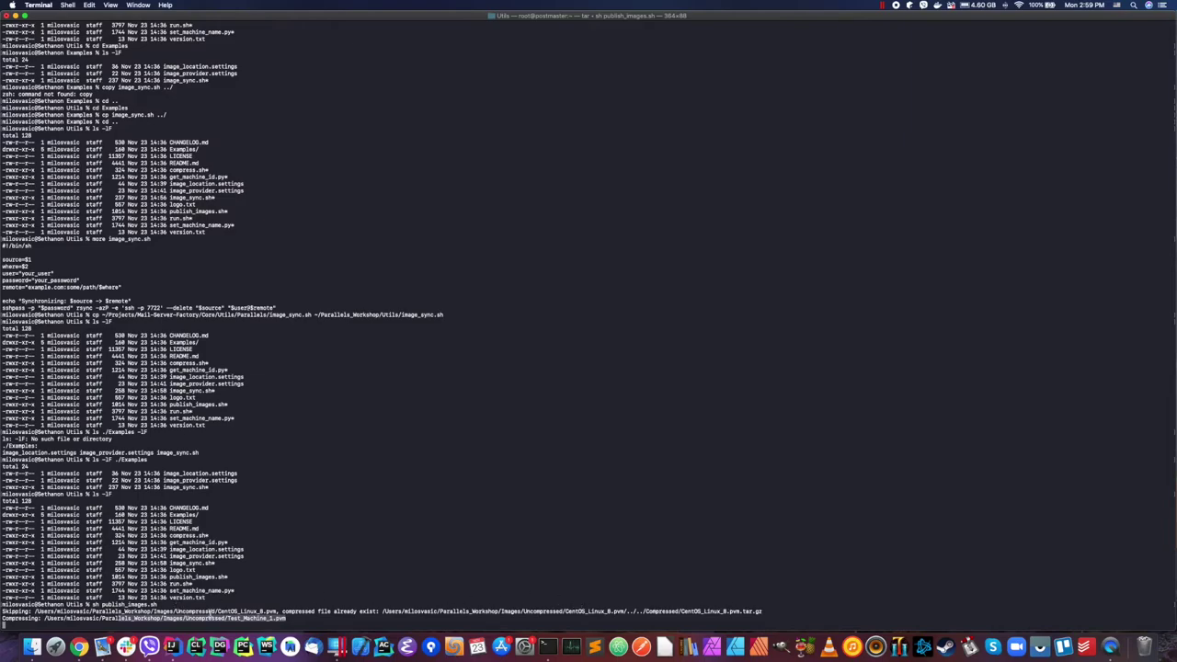
left_click_drag(250, 610, 281, 609)
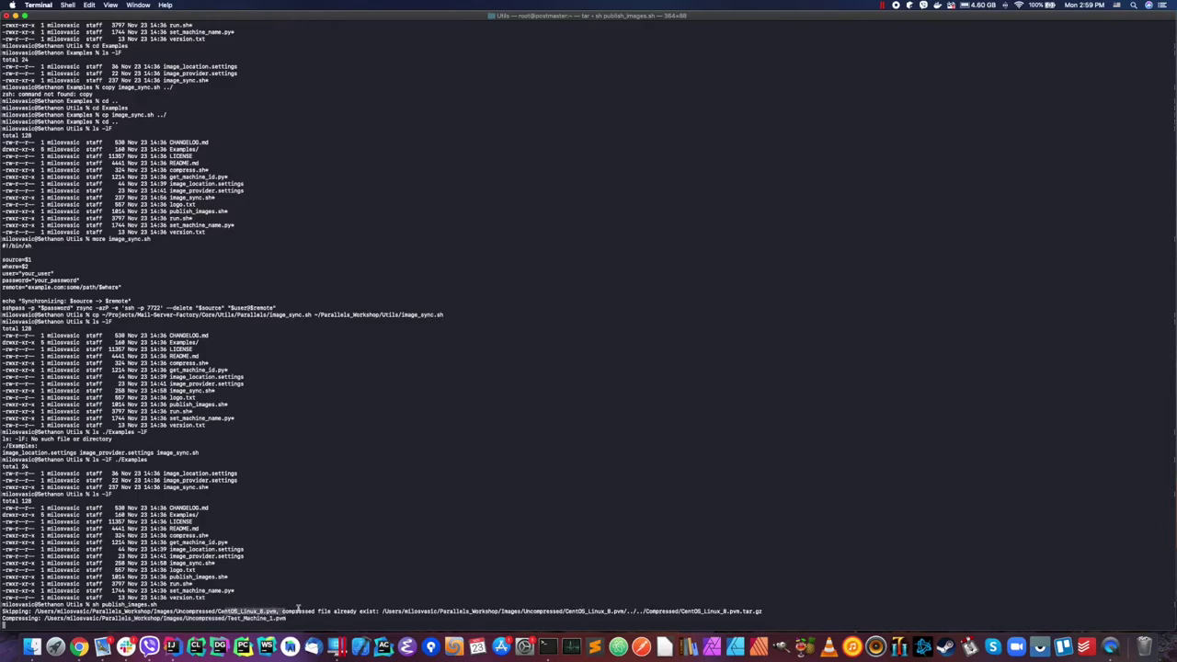
left_click_drag(333, 609, 457, 610)
left_click_drag(763, 611, 701, 612)
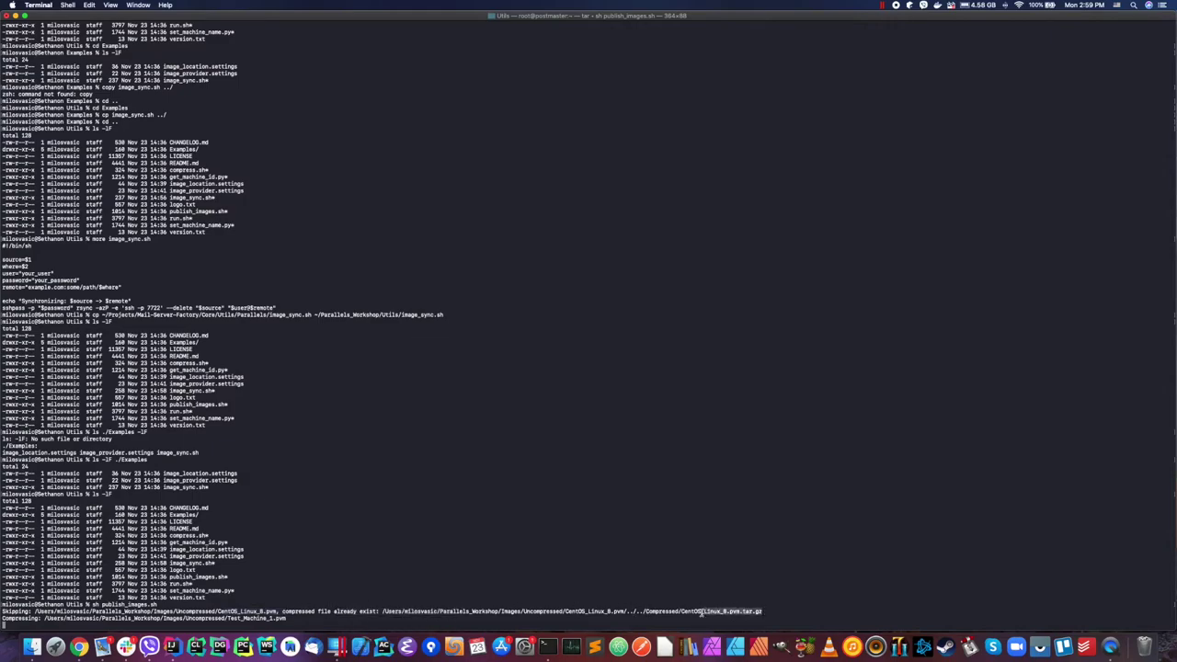
left_click(217, 620)
left_click_drag(217, 620, 306, 618)
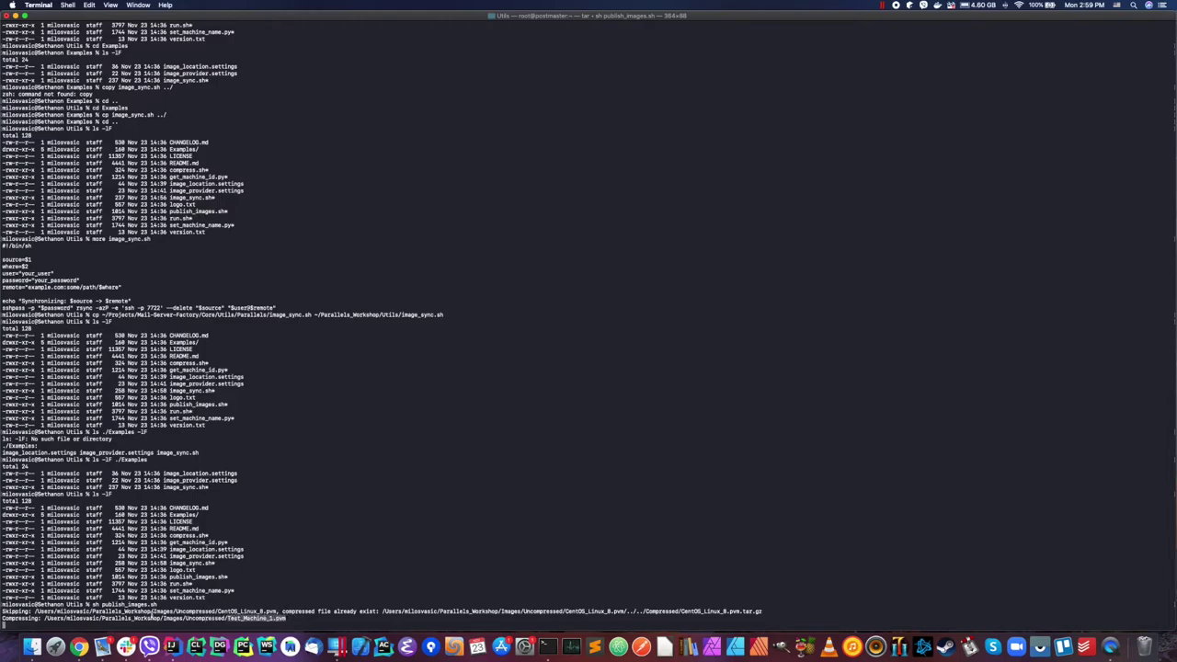
left_click(294, 618)
key("super+Tab")
left_click(90, 147)
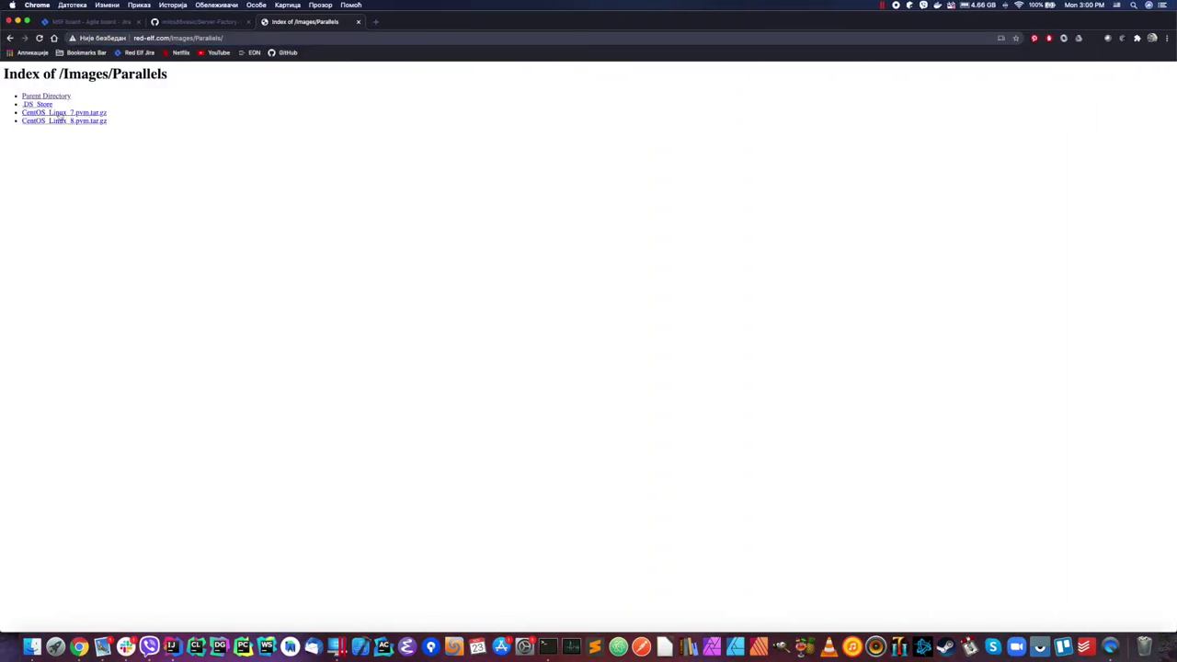
key("super+Tab")
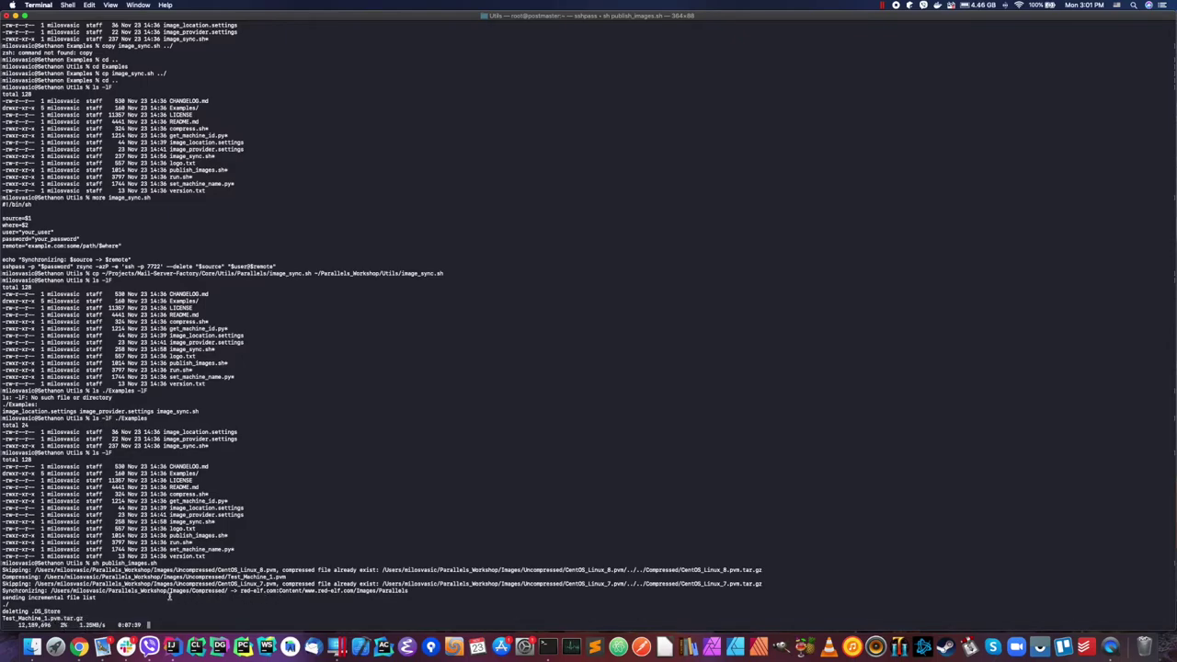
left_click_drag(37, 590, 223, 591)
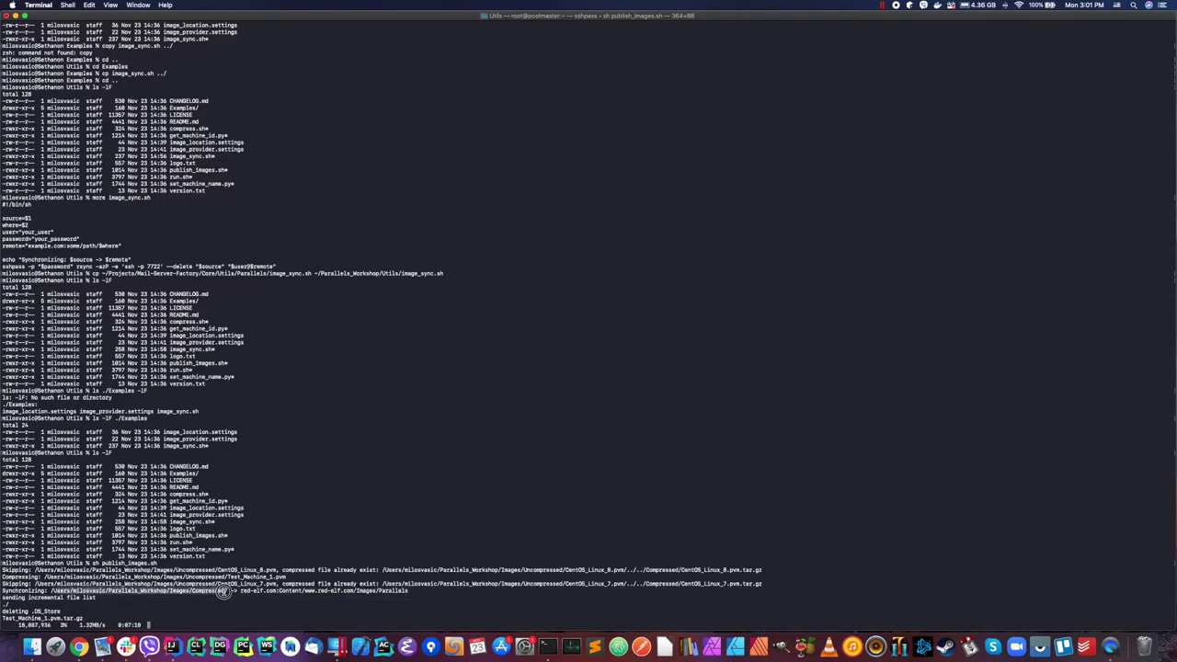
left_click_drag(241, 591, 422, 593)
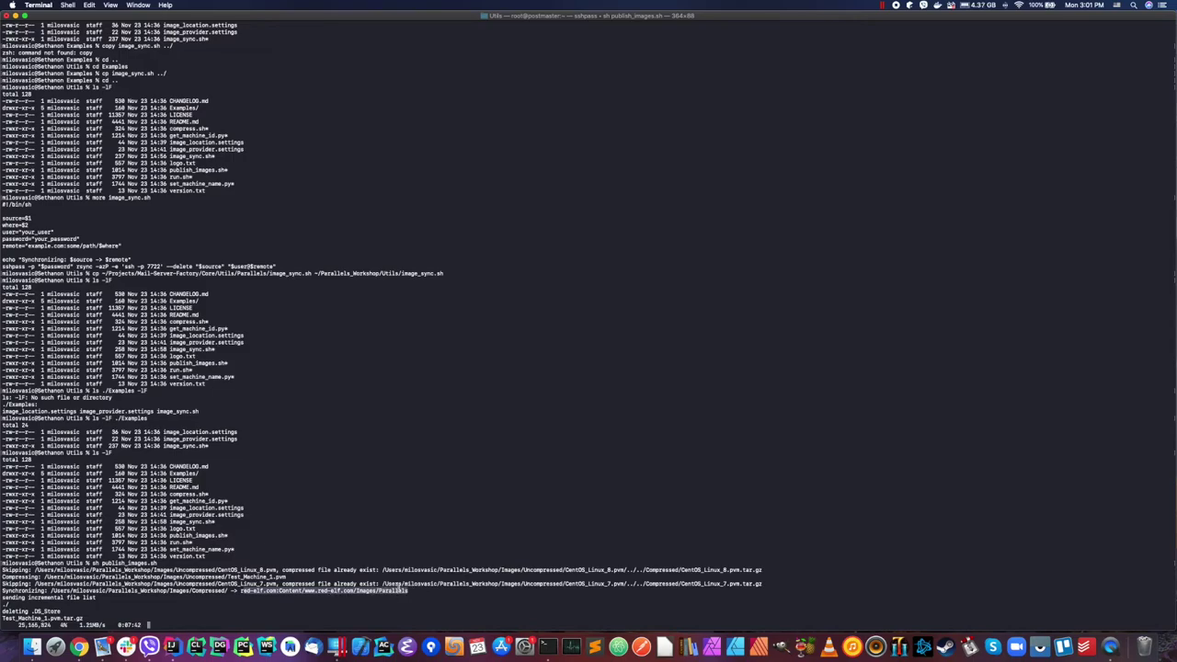
key("ctrl+Left")
left_click(38, 38)
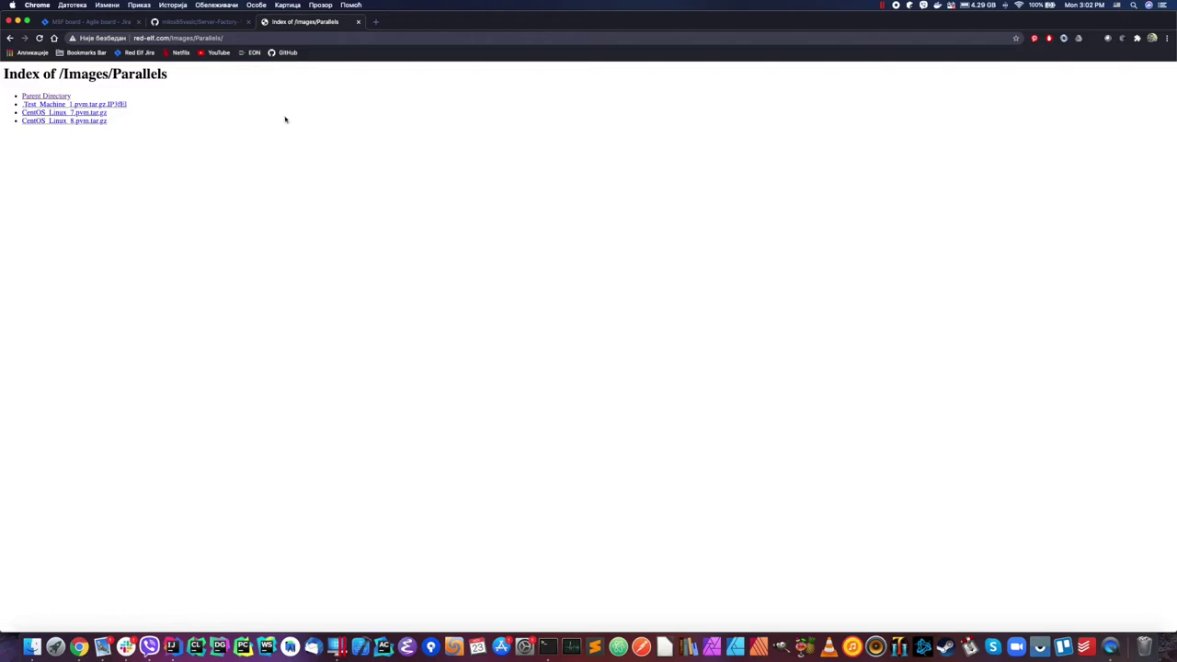
key("ctrl+Right")
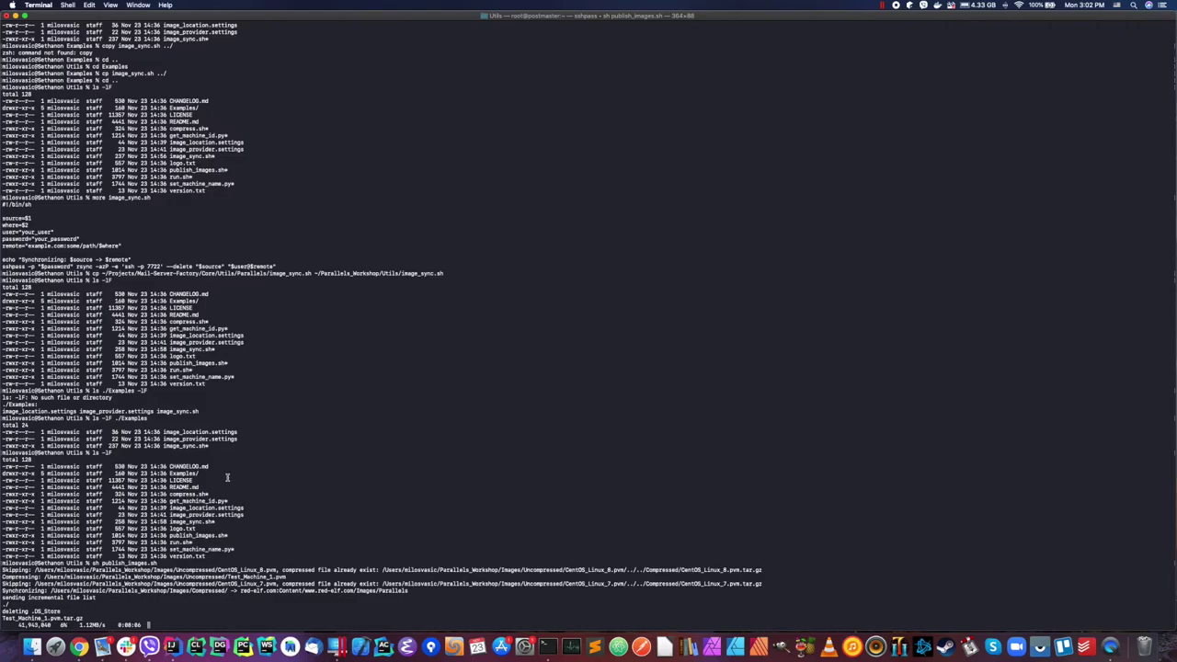
left_click(32, 647)
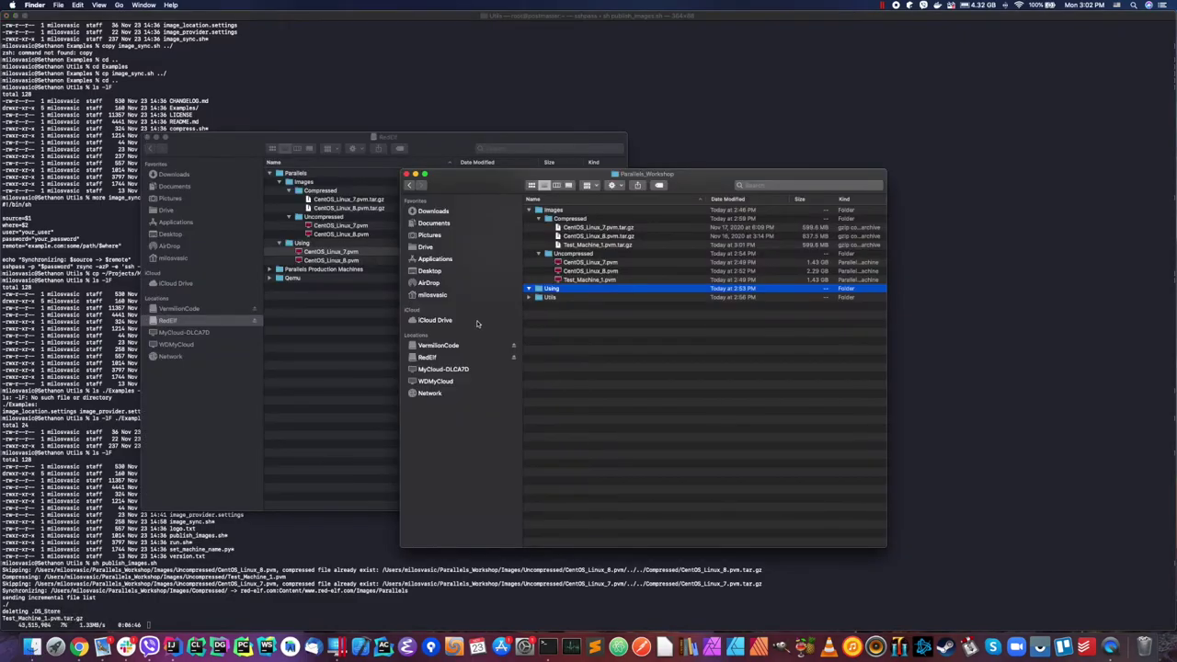
left_click(607, 245)
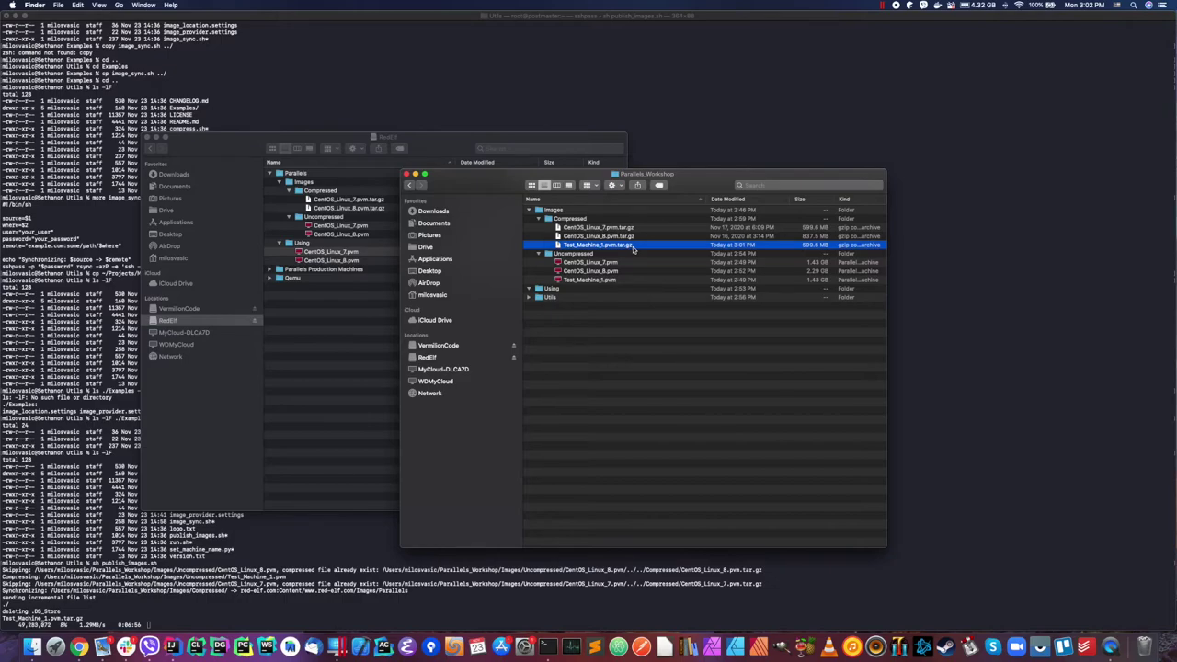
left_click(600, 279)
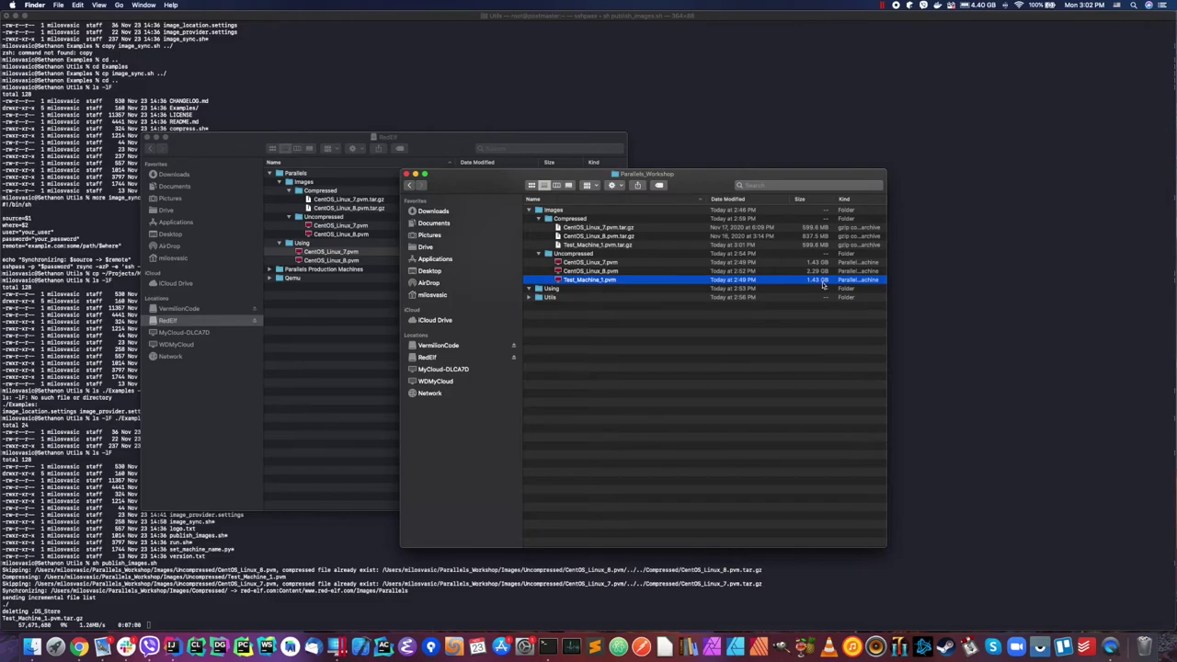
left_click(629, 246)
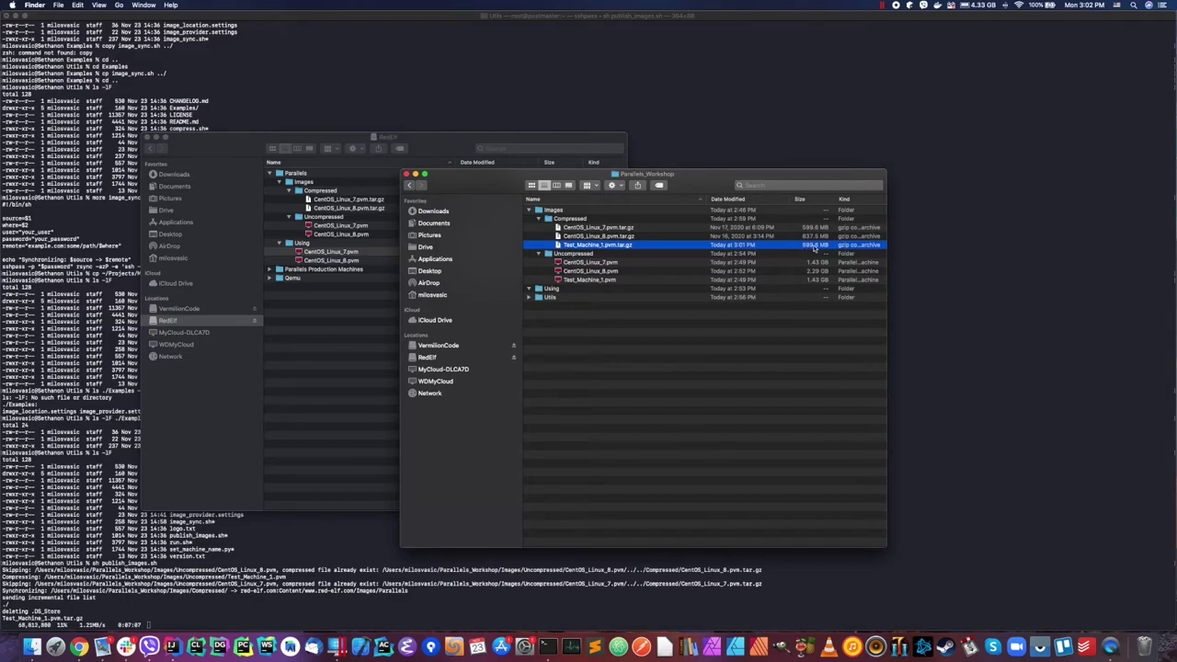
left_click(681, 380)
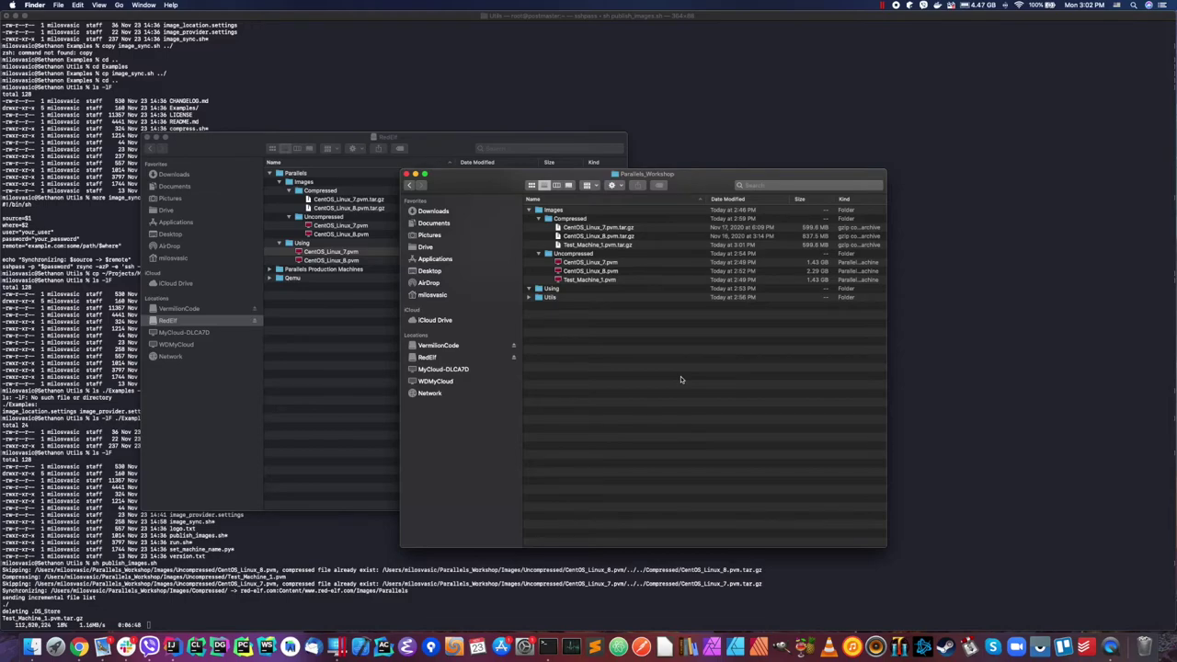
left_click(577, 19)
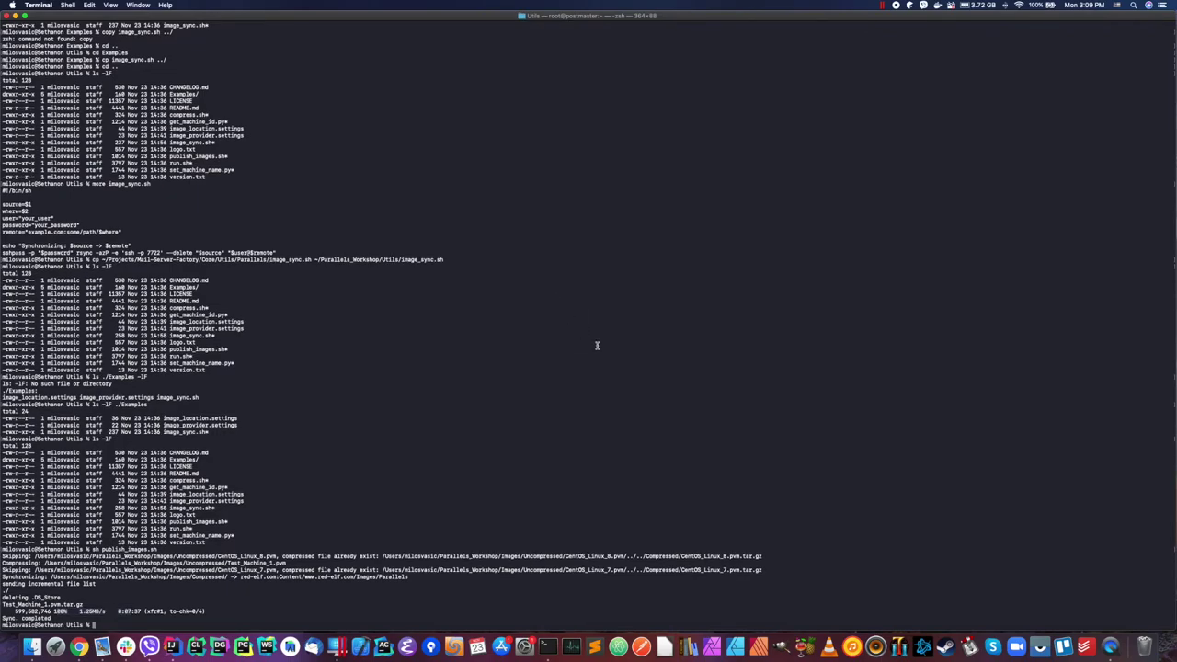
Step: Reload the red-elf Images/Parallels index in Chrome to confirm Test_Machine_1.pvm.tar.gz is listed
key("super+Tab")
key("super+r")
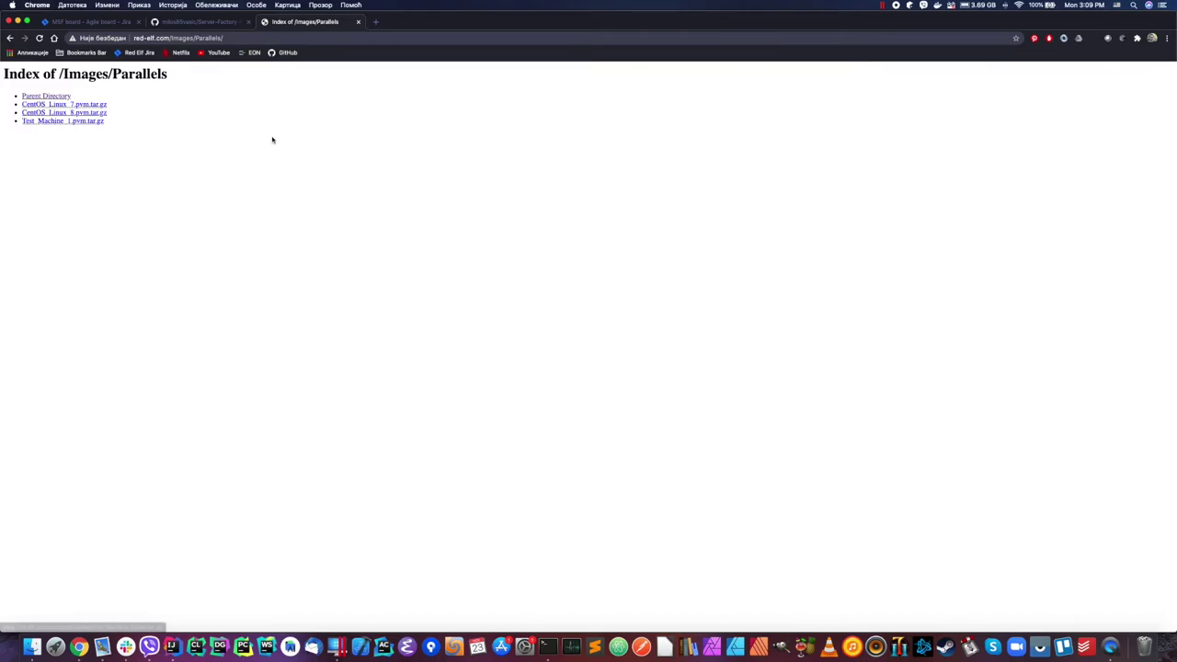
Step: Delete the local Test_Machine_1.pvm.tar.gz archive from Finder's Compressed folder
key("super+Tab")
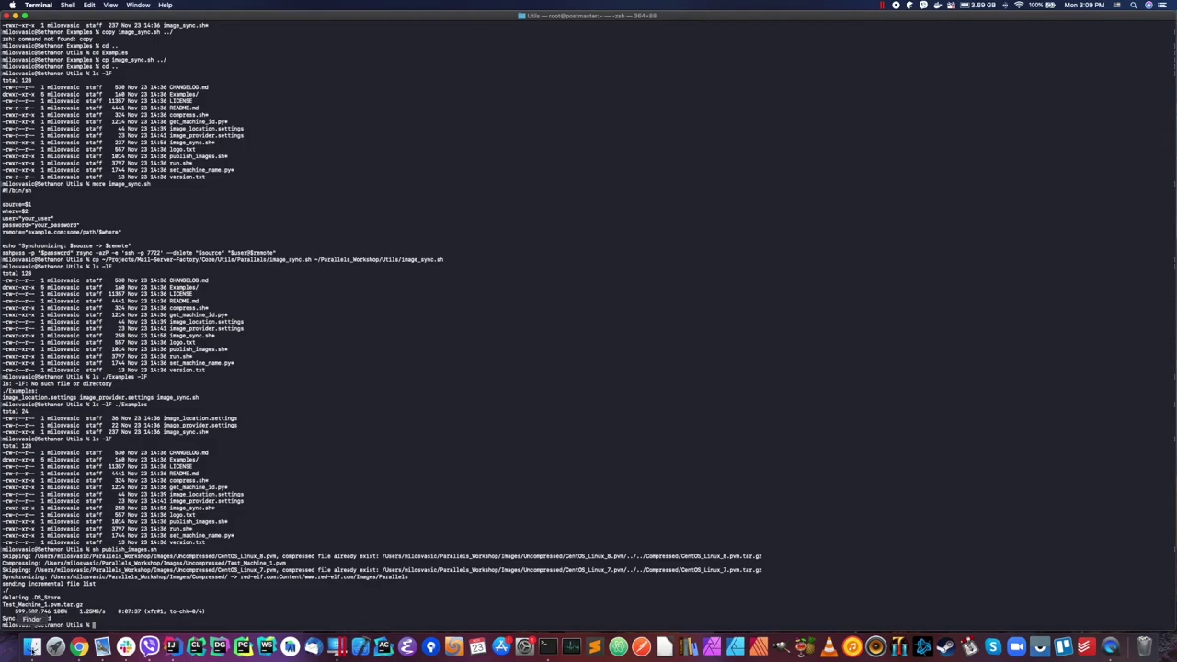
left_click(32, 647)
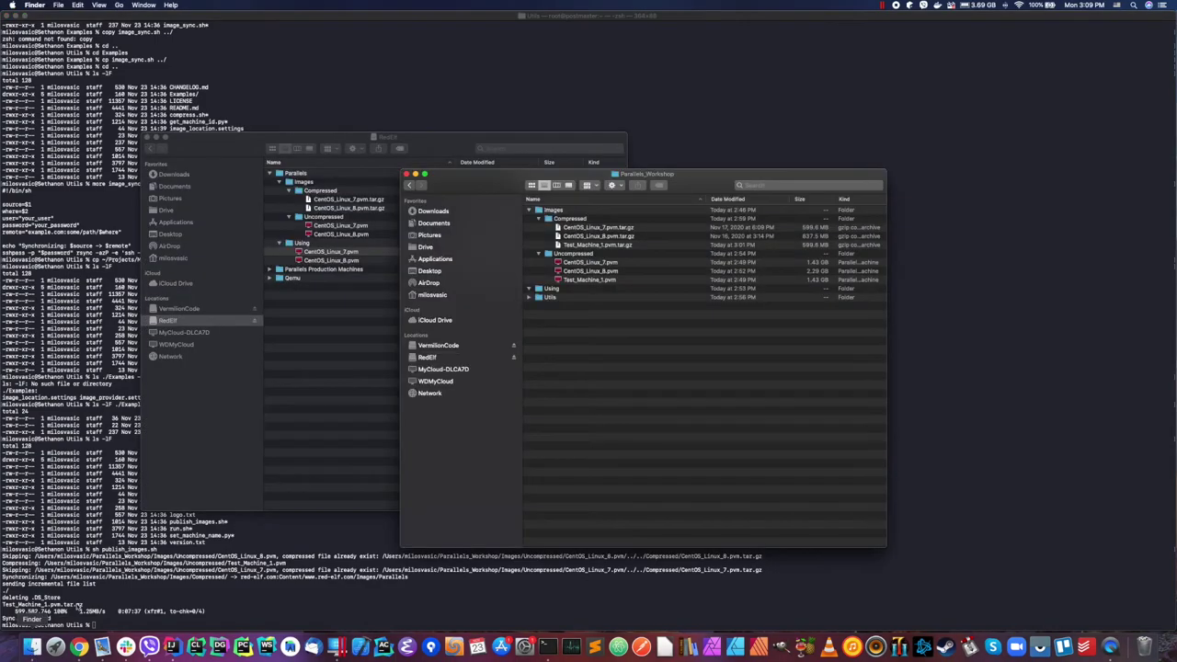
left_click(598, 246)
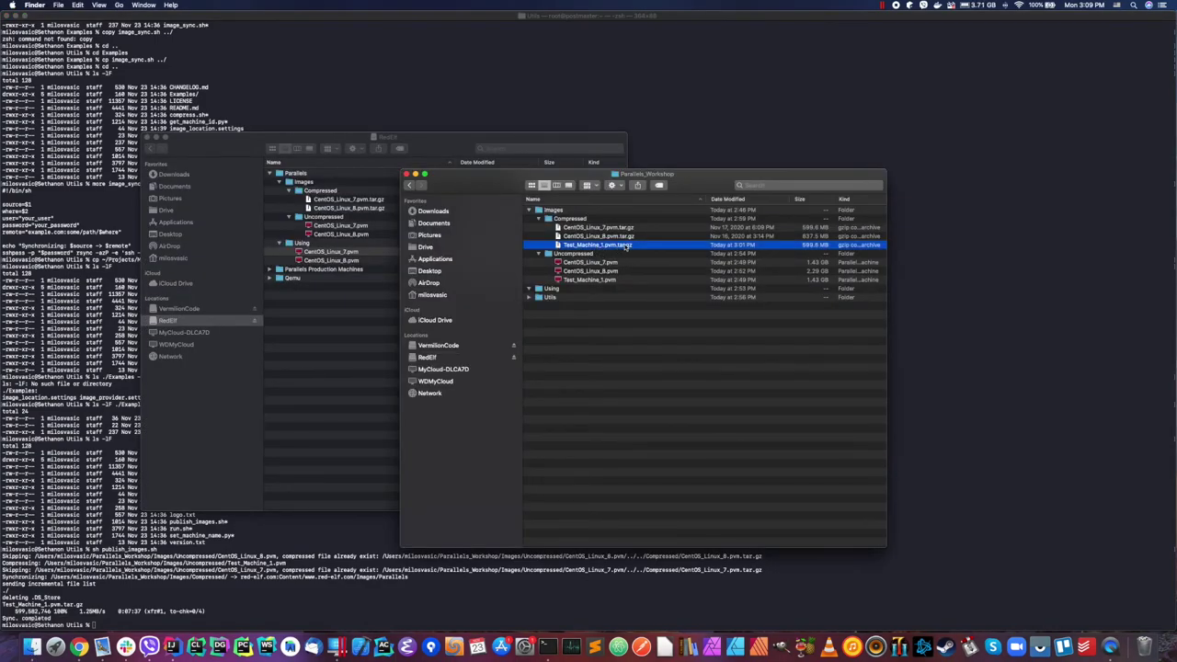
key("super+BackSpace")
Step: Delete Test_Machine_1.pvm from Finder's Uncompressed folder and check that the Using folder is empty
left_click(589, 272)
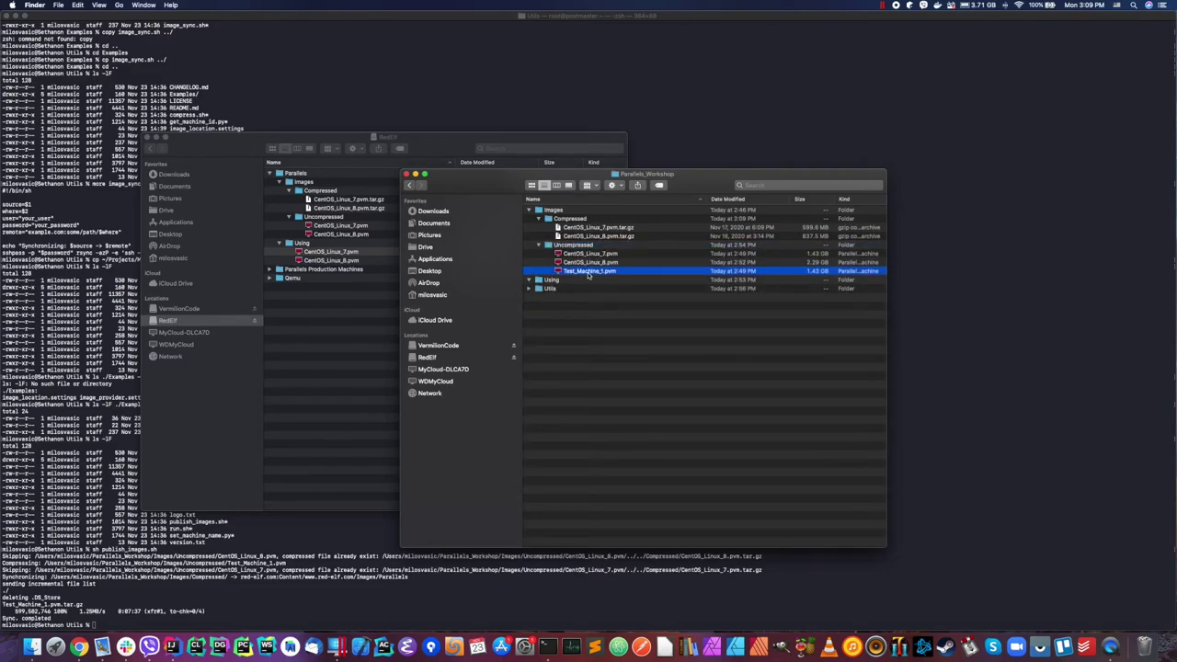
key("super+BackSpace")
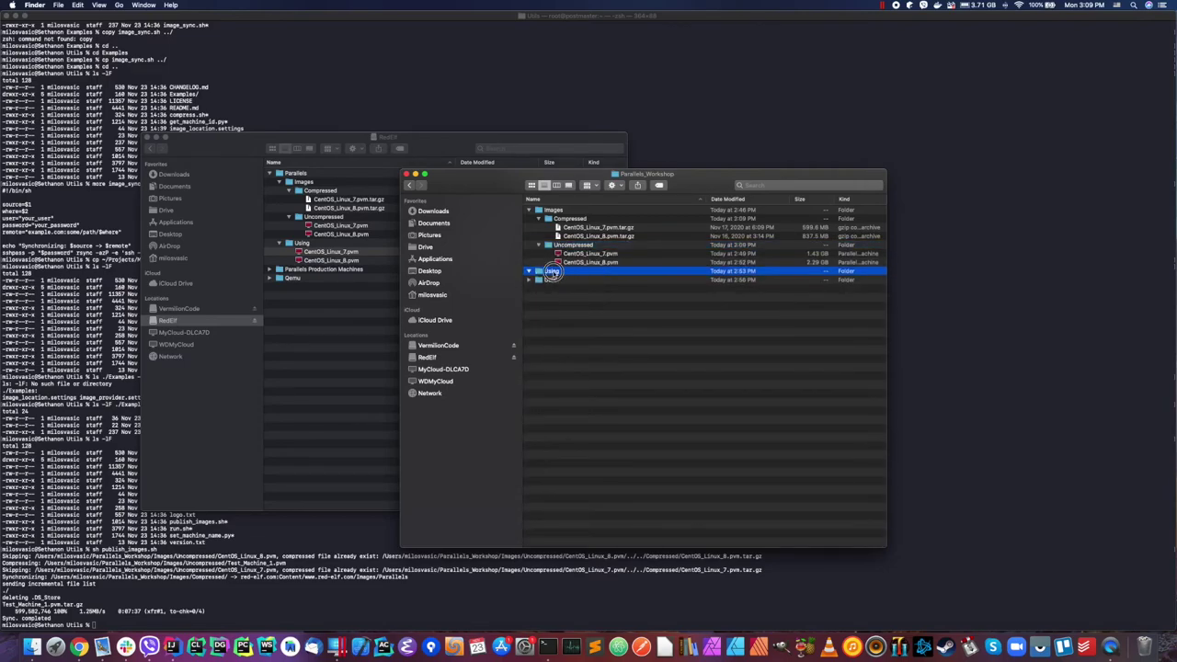
left_click(528, 273)
left_click(620, 323)
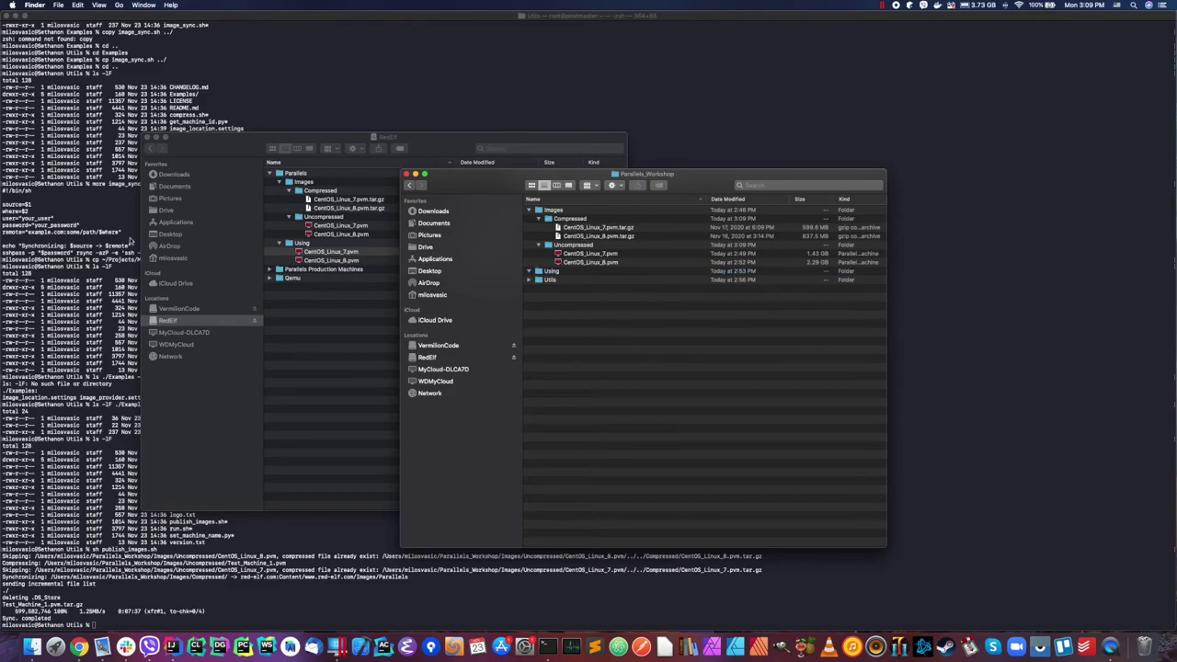
left_click(136, 246)
Step: Recall the CentOS_Linux_8 run.sh command and retarget it to ~/Parallels_Workshop/Using/Test_Machine_1.pvm
type("ls -lF")
key("Up")
key("Up")
key("Up")
key("Up")
key("Up")
key("Up")
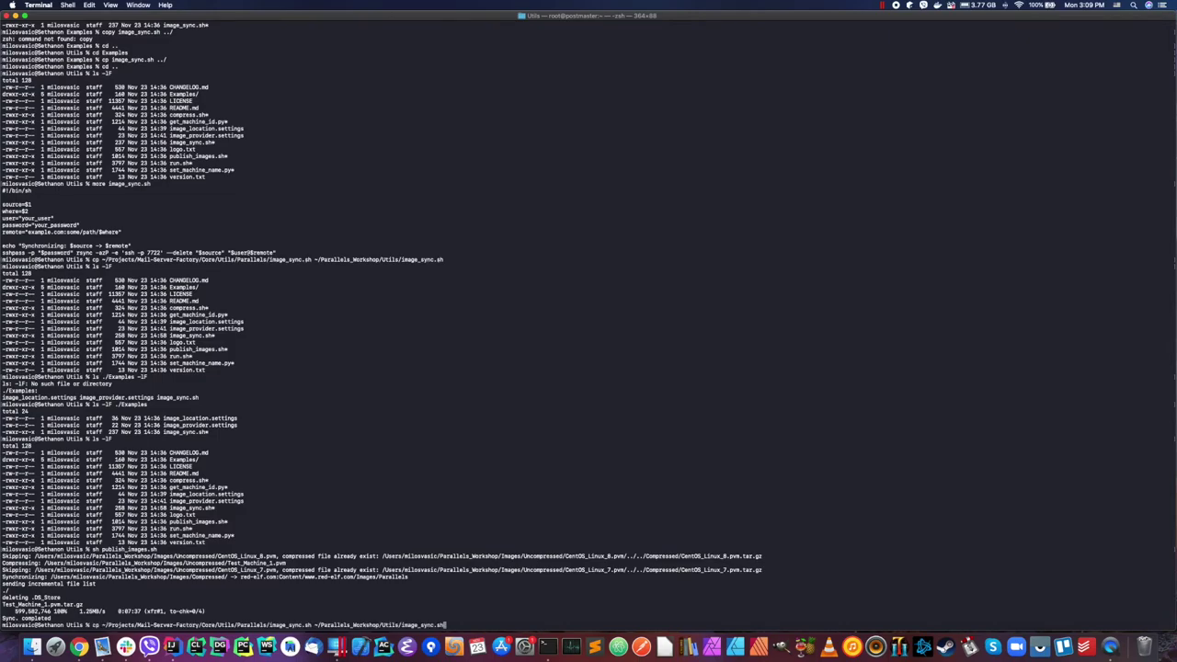
key("Up")
key("Up")
key("Up")
key("Up")
key("Up")
key("Up")
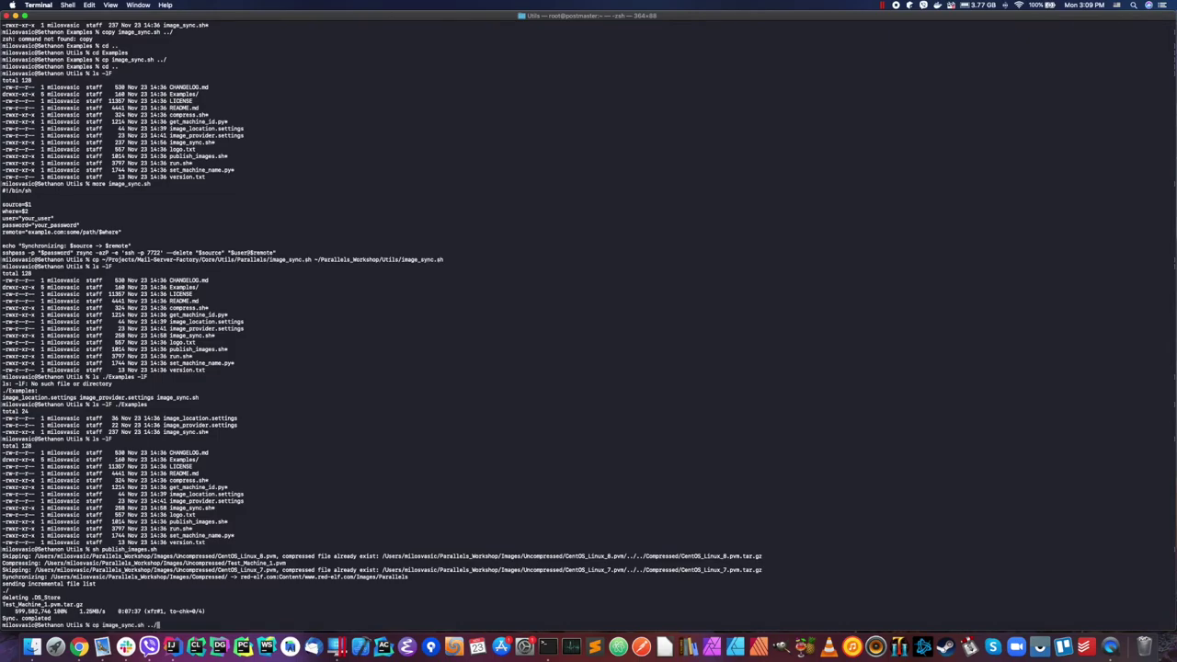
key("Up")
key("Up")
key("Up")
key("Up")
key("Up")
key("BackSpace")
key("BackSpace")
key("BackSpace")
key("BackSpace")
key("BackSpace")
key("BackSpace")
key("BackSpace")
key("BackSpace")
key("BackSpace")
key("BackSpace")
key("BackSpace")
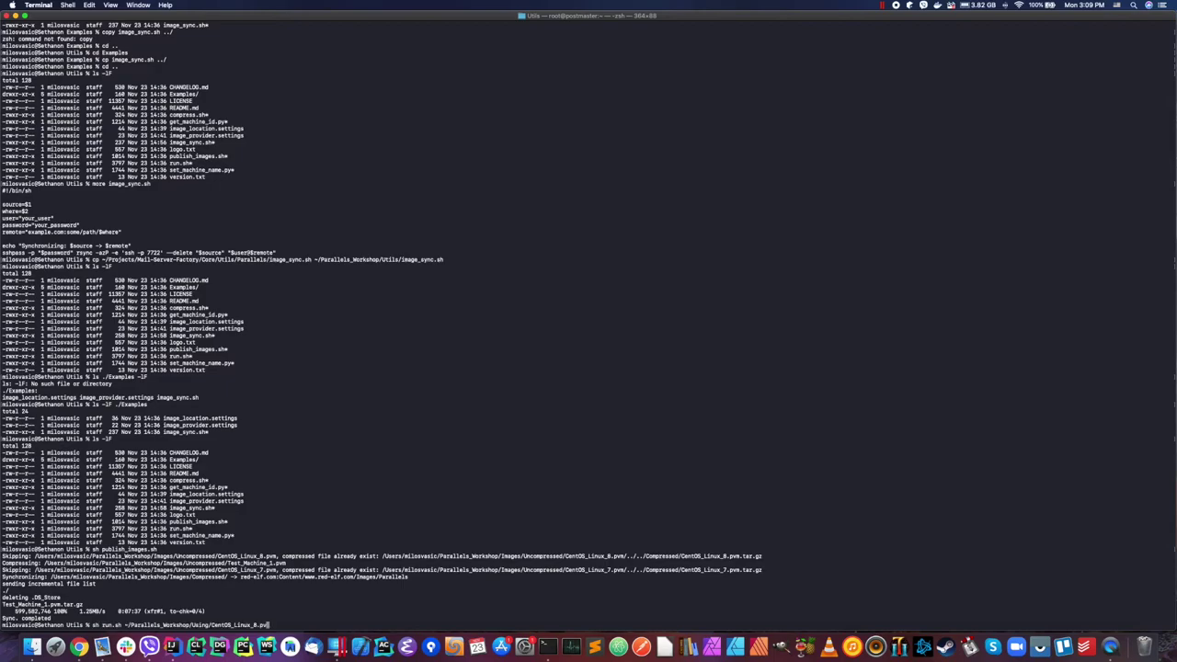
key("BackSpace")
key("BackSpace")
key("BackSpace")
key("BackSpace")
key("BackSpace")
key("BackSpace")
key("BackSpace")
type("Test_Machine_1.pvm")
Step: Run 'sh run.sh ~/Parallels_Workshop/Using/Test_Machine_1.pvm' to fetch the image archive from red-elf.com
key("ctrl+Left")
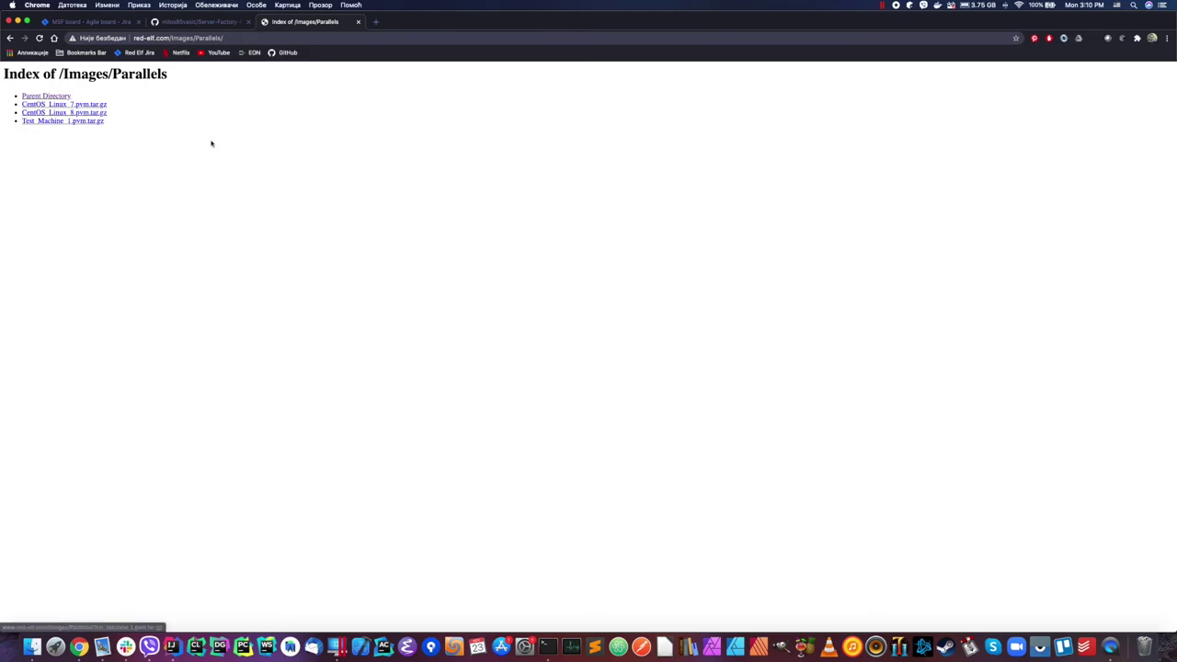
key("ctrl+Right")
key("Return")
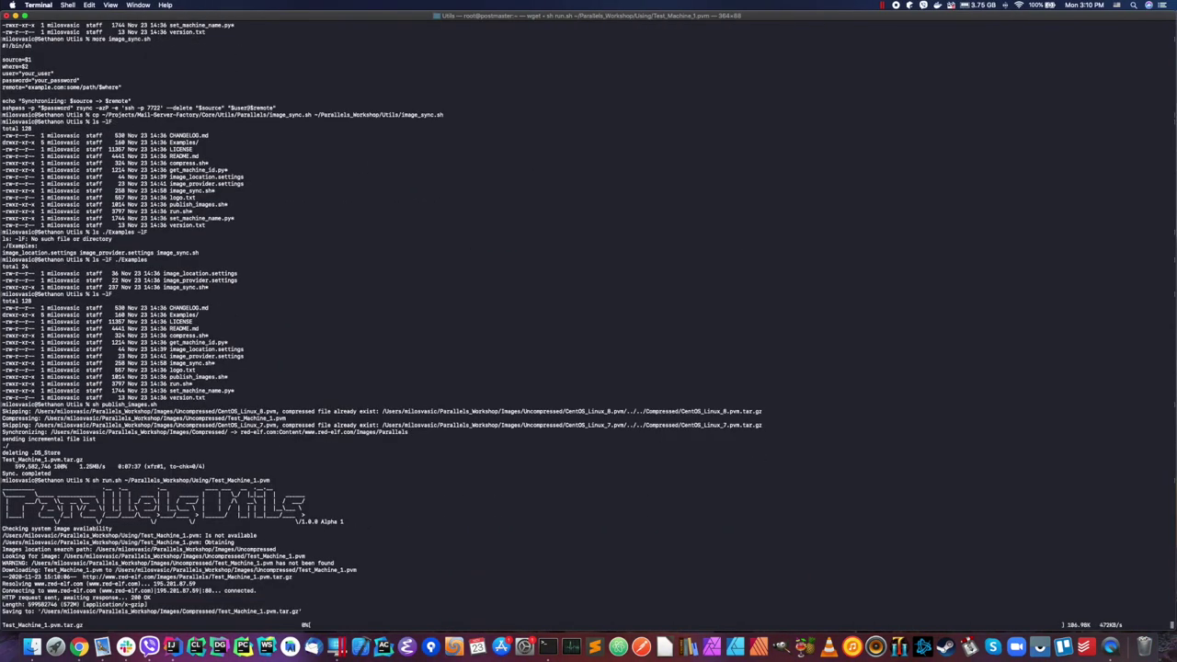
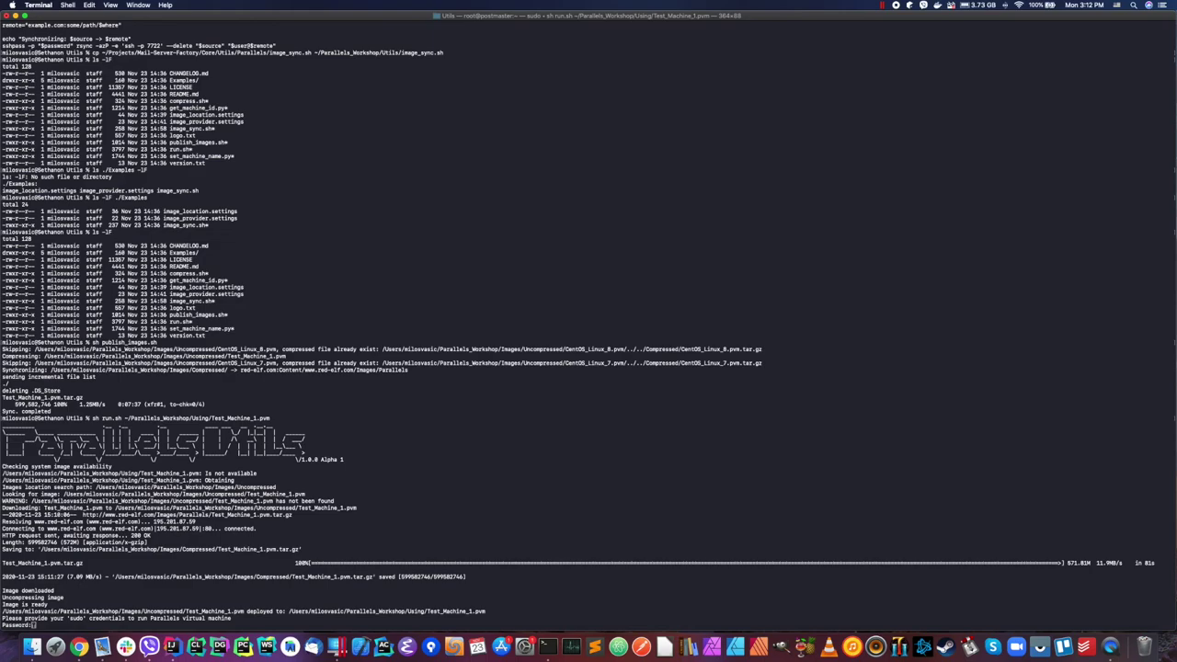
Step: Submit the sudo password so run.sh registers and boots the CentOS Linux 7 VM
key("Return")
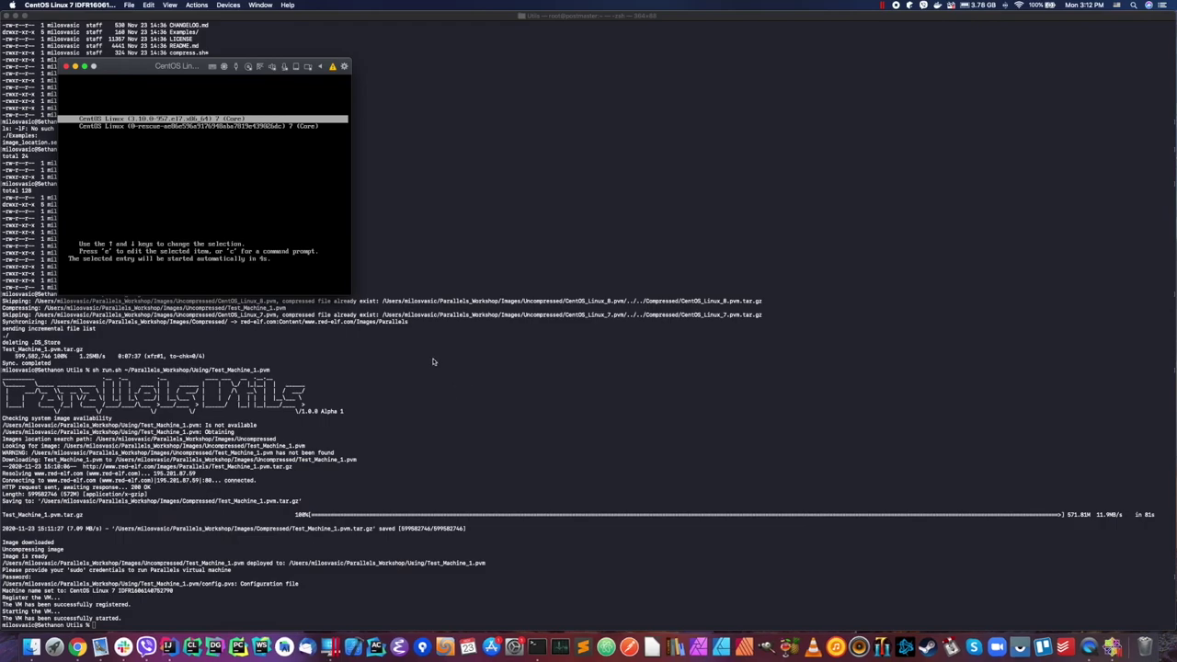
Step: Log in to the CentOS VM console as root with the account password
left_click(349, 295)
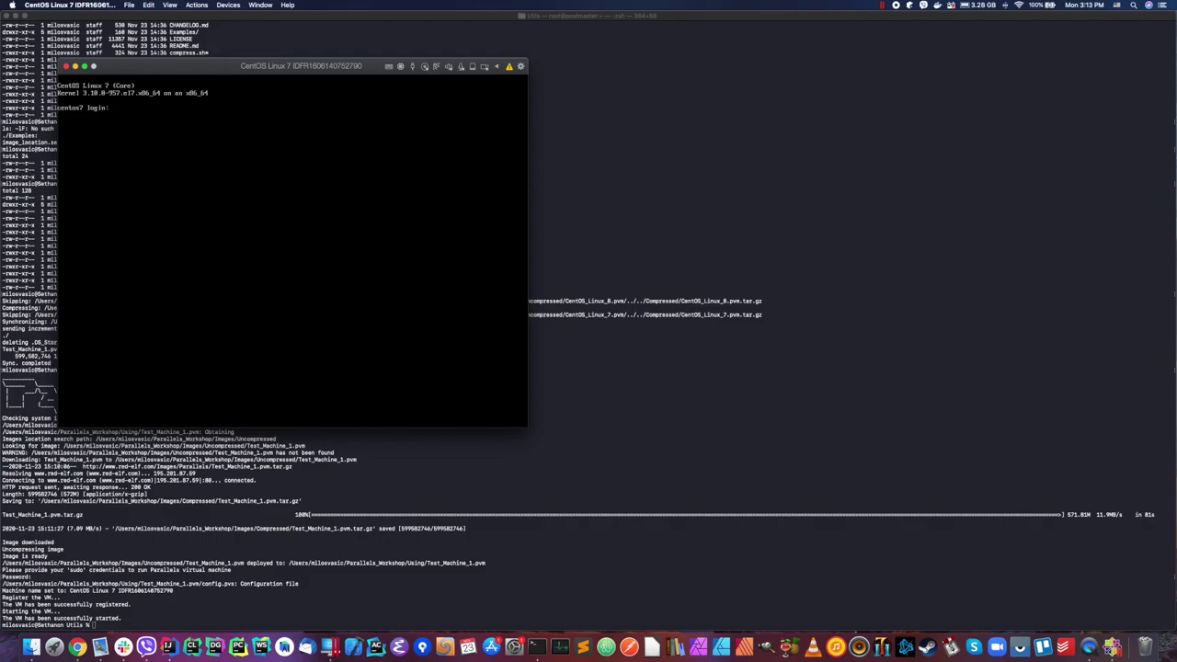
type("oot")
key("Return")
key("Return")
type("clear")
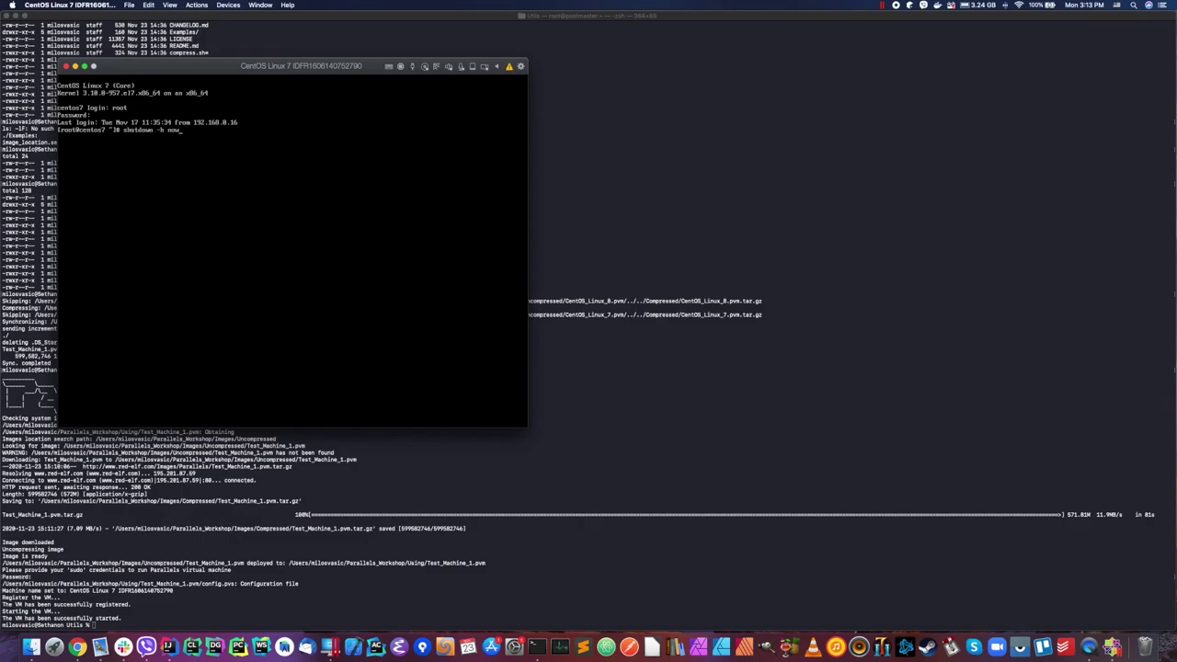
key("Return")
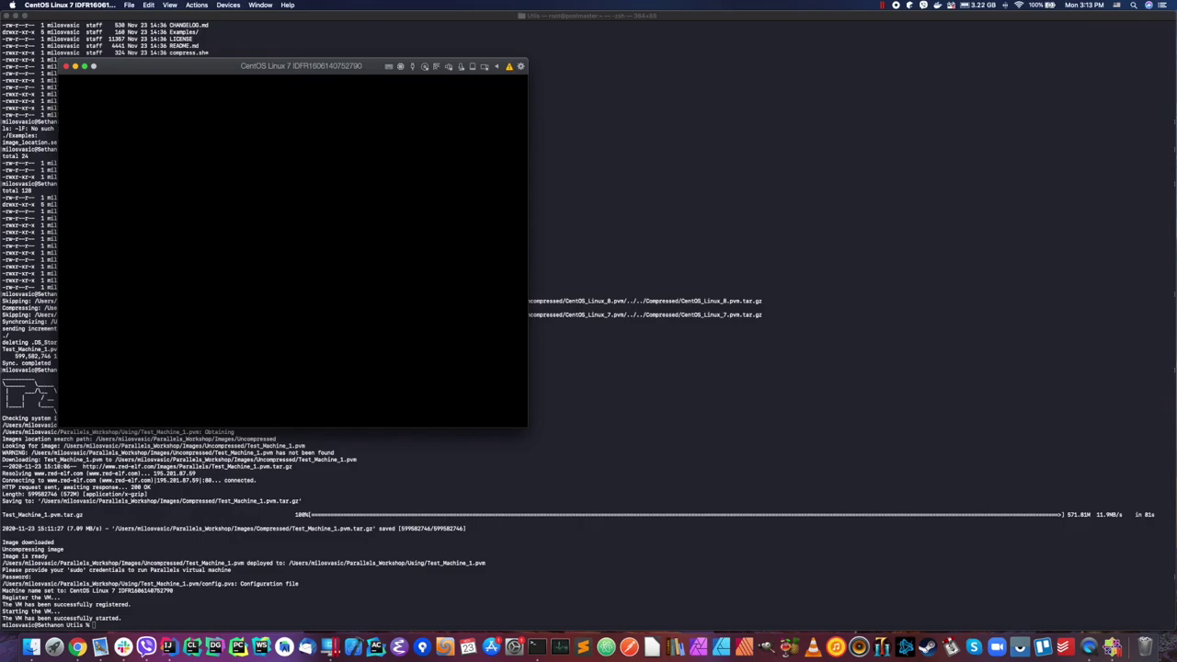
Step: Remove the CentOS Linux 7 VM, moving its files to Trash, and return to Terminal
right_click(489, 255)
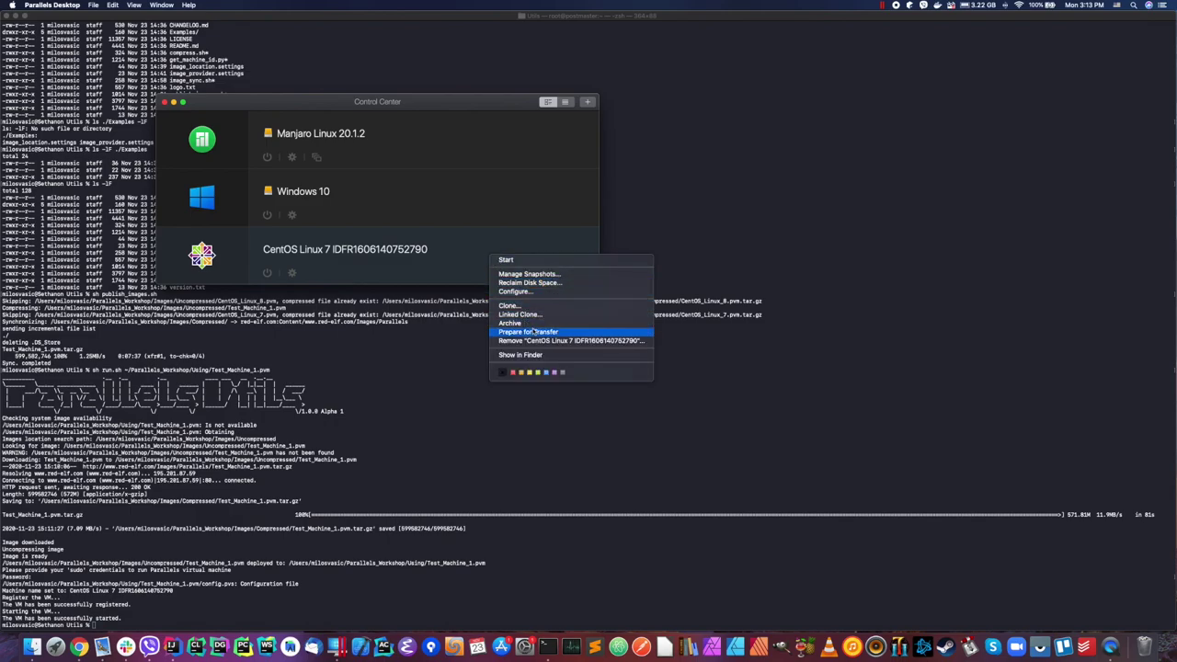
left_click(547, 341)
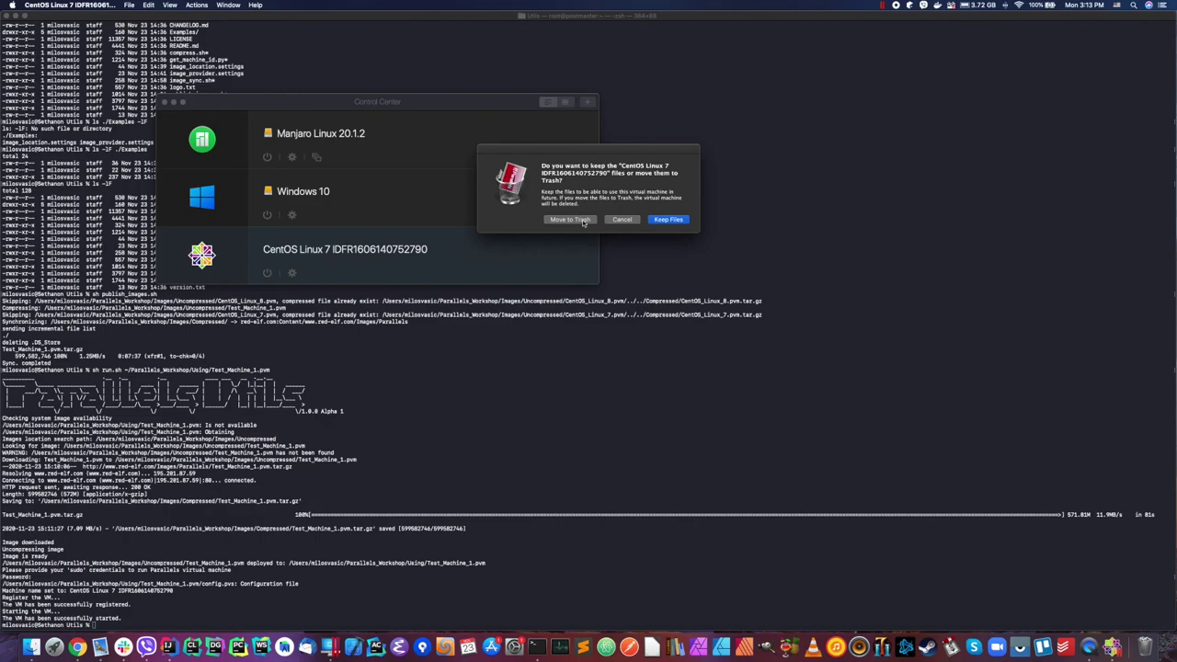
left_click(583, 220)
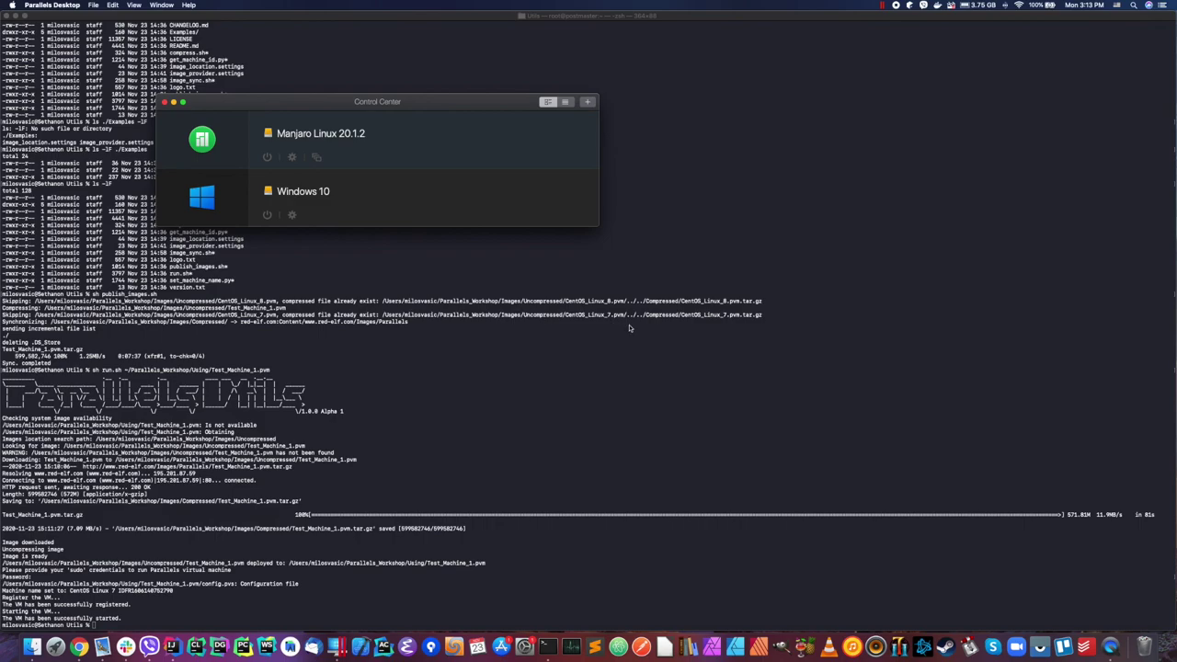
left_click(576, 346)
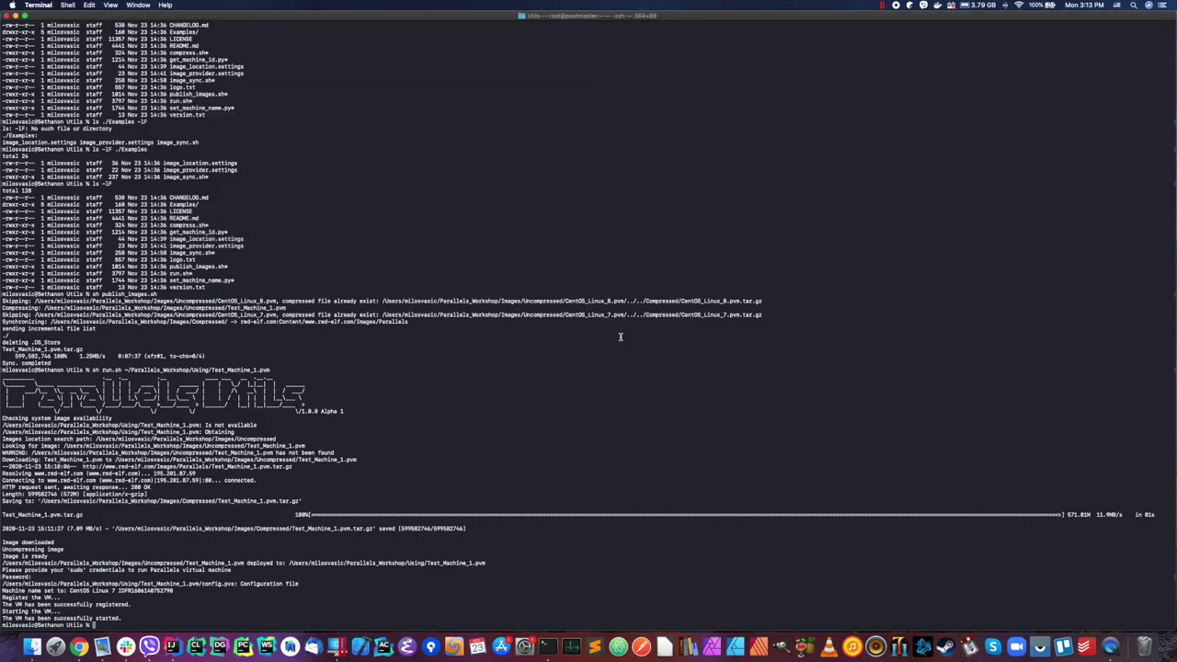